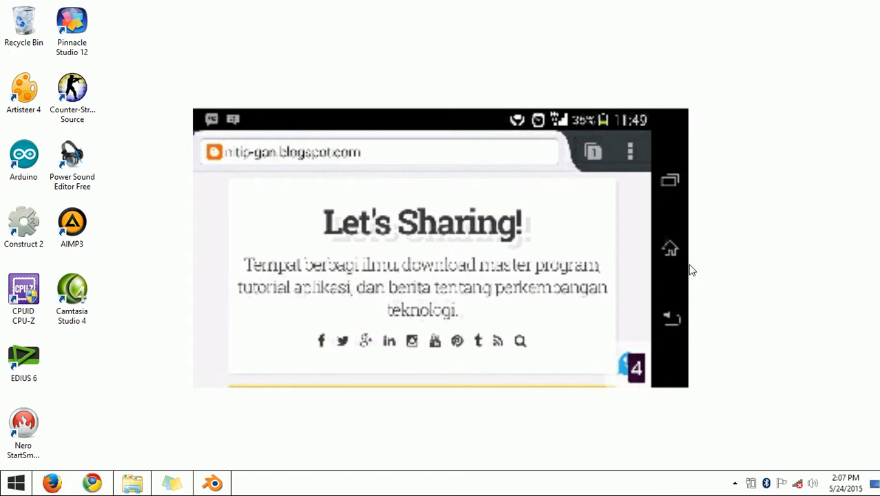
Switch to Blender, dismiss the splash screen and inspect the default cube from several angles
{"action": "left_click", "coordinate": [228, 486]}
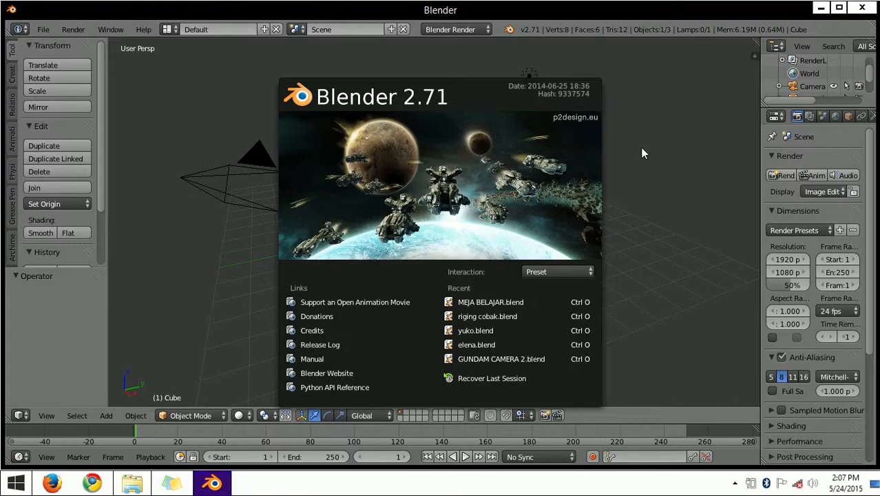
{"action": "left_click", "coordinate": [655, 181]}
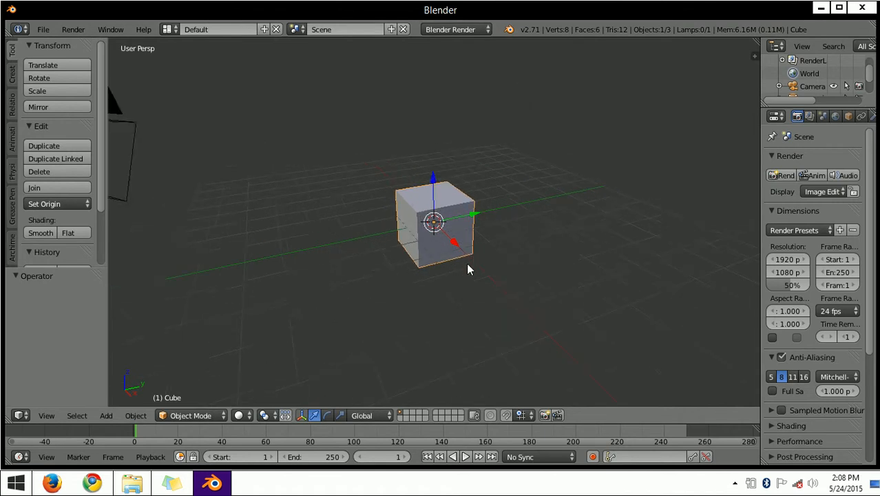
{"action": "scroll", "coordinate": [466, 262], "scroll_direction": "up", "scroll_amount": 5}
{"action": "middle_click_drag", "start_coordinate": [472, 282], "coordinate": [454, 262]}
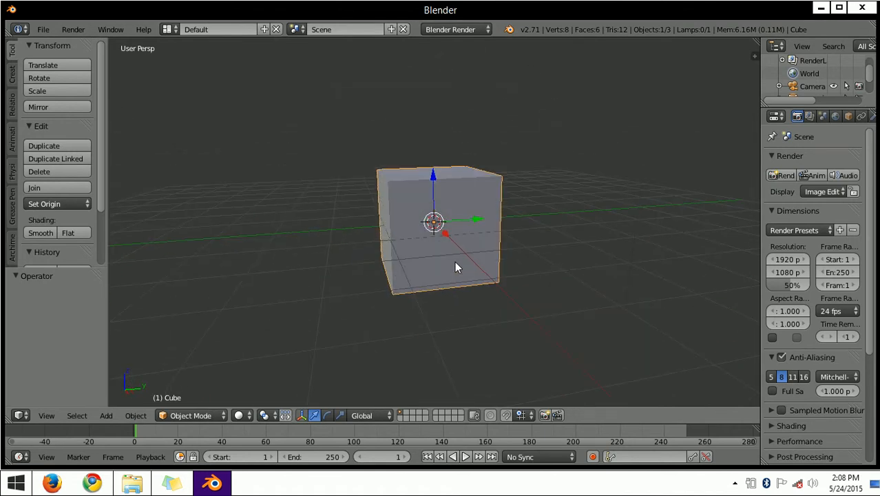
{"action": "scroll", "coordinate": [454, 267], "scroll_direction": "up", "scroll_amount": 2}
{"action": "middle_click_drag", "start_coordinate": [454, 267], "coordinate": [495, 286]}
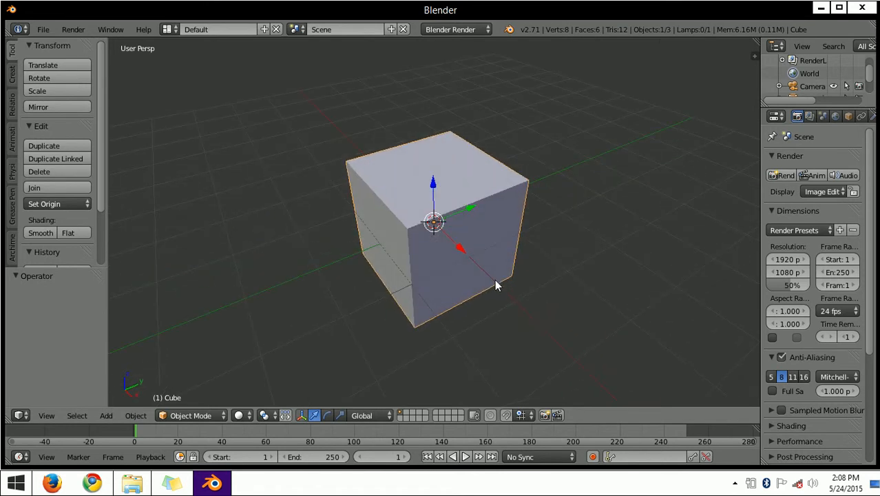
{"action": "scroll", "coordinate": [491, 261], "scroll_direction": "down", "scroll_amount": 3}
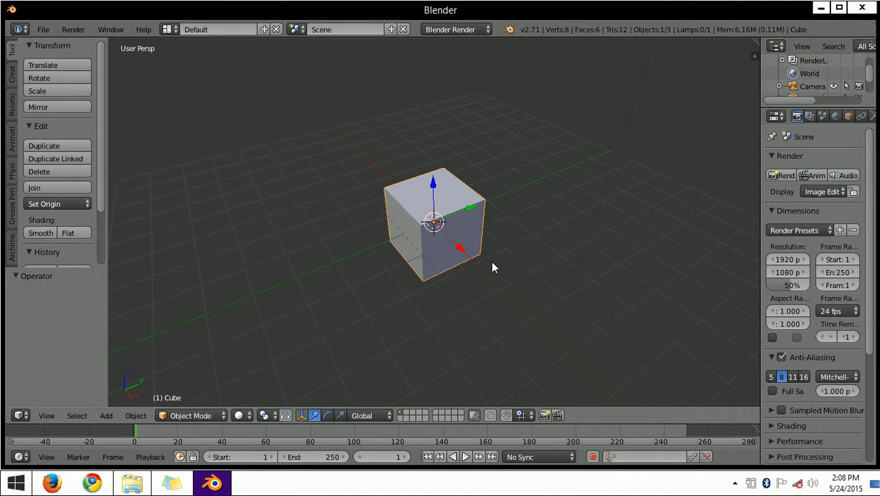
{"action": "scroll", "coordinate": [435, 234], "scroll_direction": "up", "scroll_amount": 2}
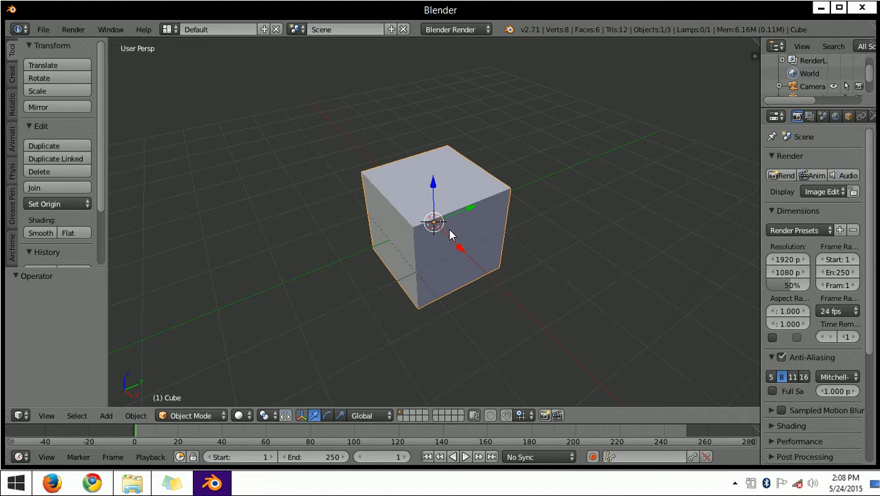
Place the 3D cursor in empty space beside the default cube and add a mesh cube there
{"action": "key", "text": "shift+a"}
{"action": "left_click", "coordinate": [109, 415]}
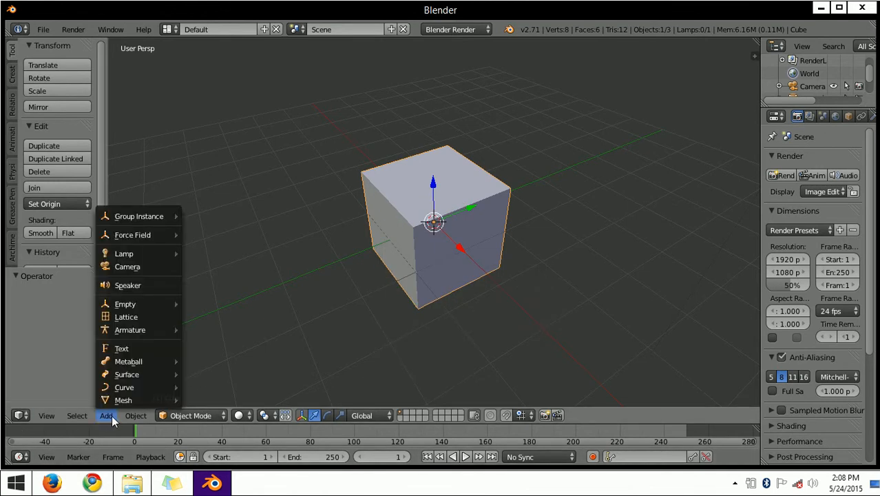
{"action": "left_click", "coordinate": [233, 185]}
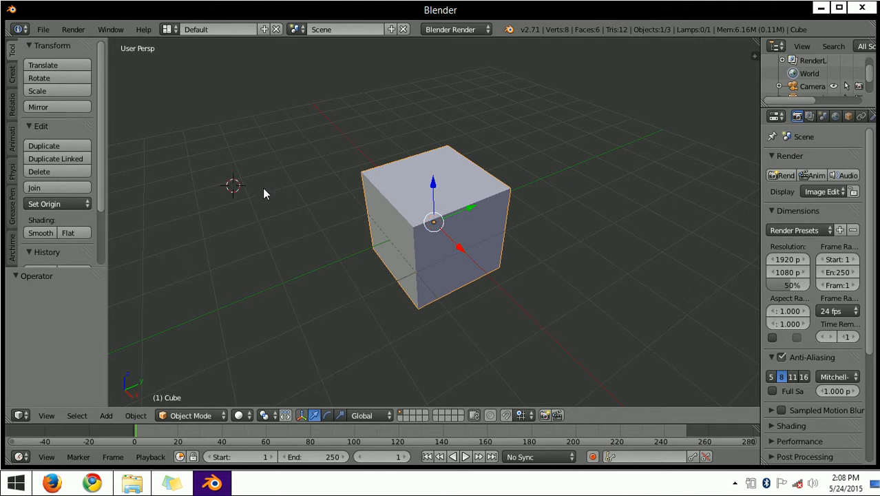
{"action": "key", "text": "shift+a"}
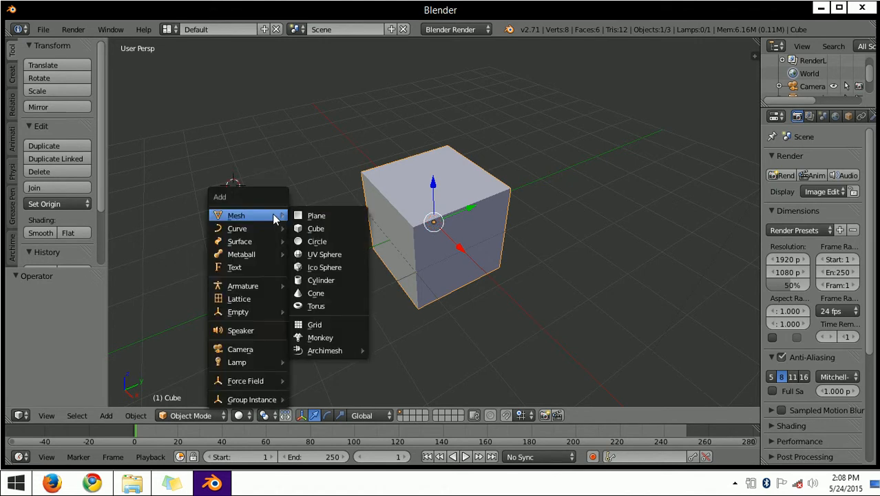
{"action": "mouse_move", "coordinate": [271, 217]}
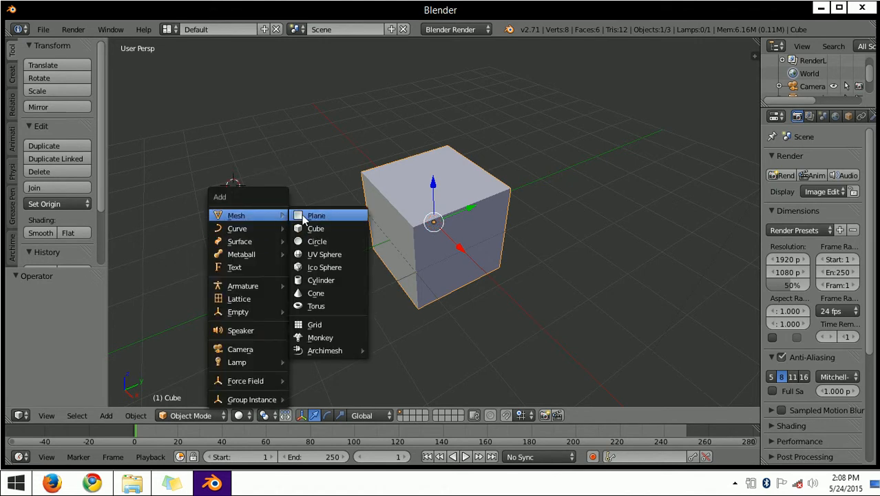
{"action": "left_click", "coordinate": [313, 229]}
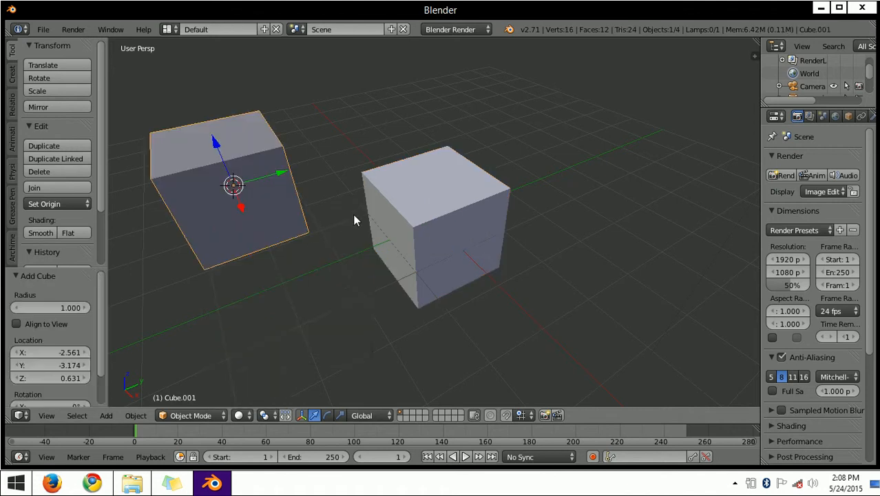
Reset the new cube's location to the origin and move it about -3.32 units along the Y axis
{"action": "scroll", "coordinate": [347, 225], "scroll_direction": "down", "scroll_amount": 3}
{"action": "middle_click_drag", "start_coordinate": [349, 222], "coordinate": [245, 242]}
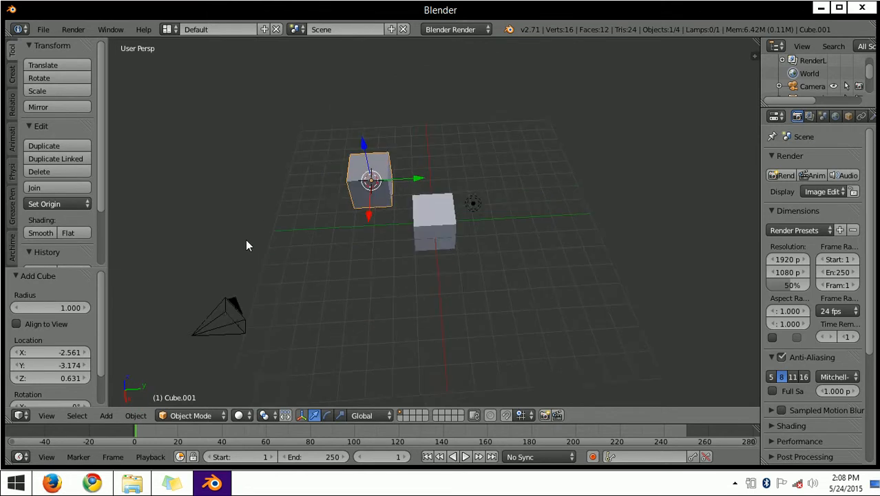
{"action": "scroll", "coordinate": [413, 227], "scroll_direction": "up", "scroll_amount": 3}
{"action": "middle_click_drag", "start_coordinate": [432, 214], "coordinate": [437, 189]}
{"action": "scroll", "coordinate": [455, 214], "scroll_direction": "down", "scroll_amount": 2}
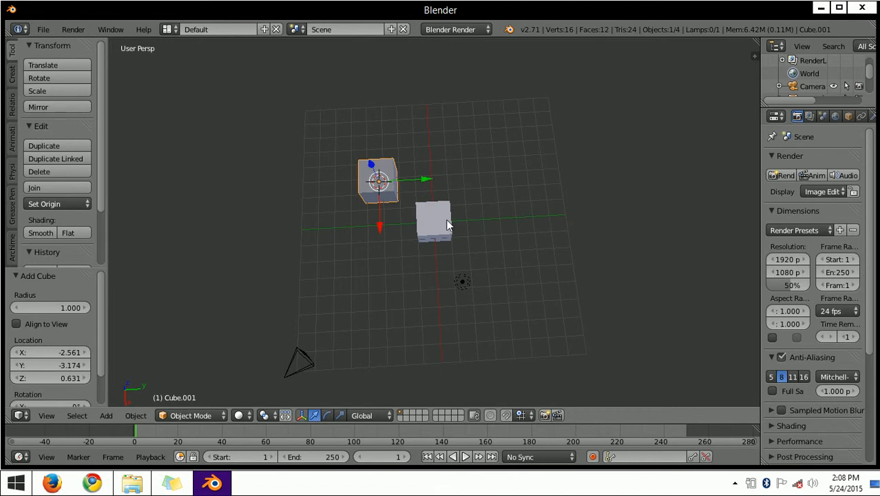
{"action": "key", "text": "alt+g"}
{"action": "middle_click_drag", "start_coordinate": [439, 240], "coordinate": [477, 229]}
{"action": "left_click_drag", "start_coordinate": [461, 225], "coordinate": [385, 229]}
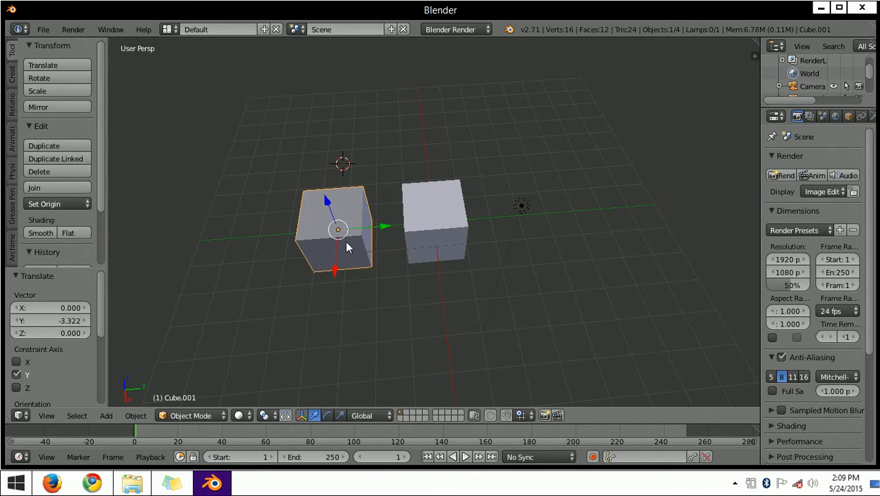
Delete the added cube, undo the deletion once, and delete the cube again
{"action": "key", "text": "x"}
{"action": "left_click", "coordinate": [345, 244]}
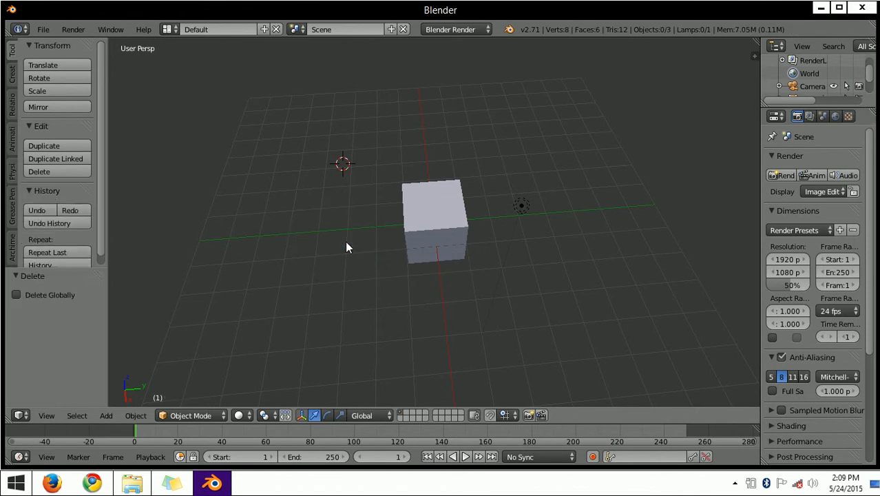
{"action": "key", "text": "ctrl+z"}
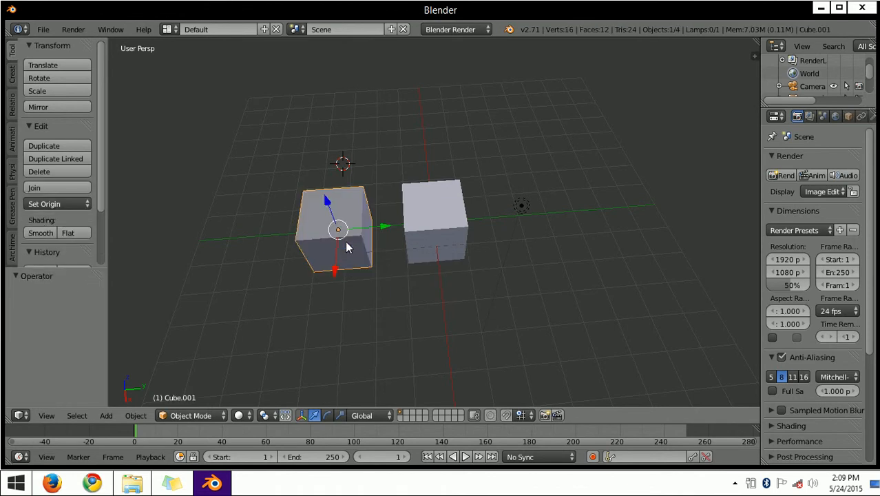
{"action": "key", "text": "x"}
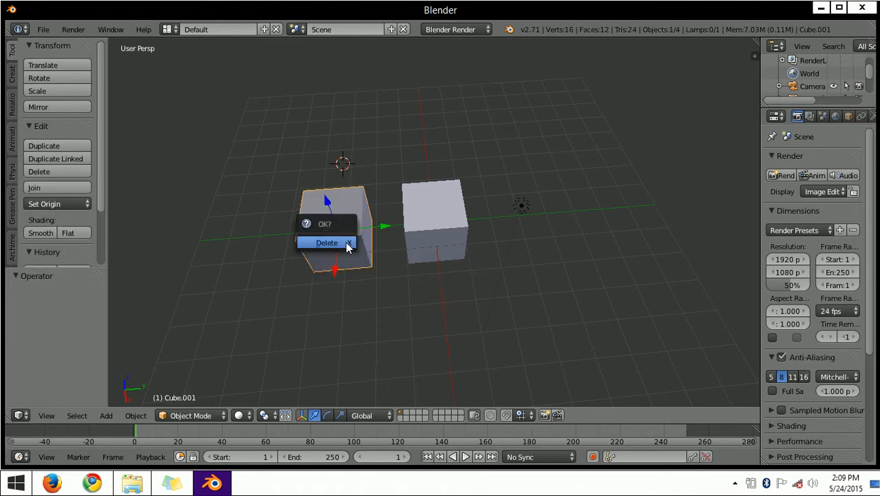
{"action": "left_click", "coordinate": [345, 241]}
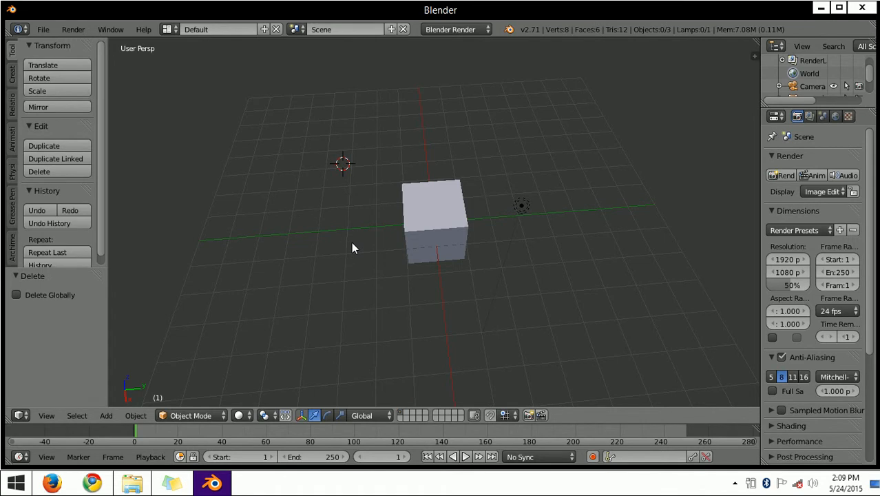
Select the default cube at the origin and enter Edit Mode on it
{"action": "right_click", "coordinate": [453, 227]}
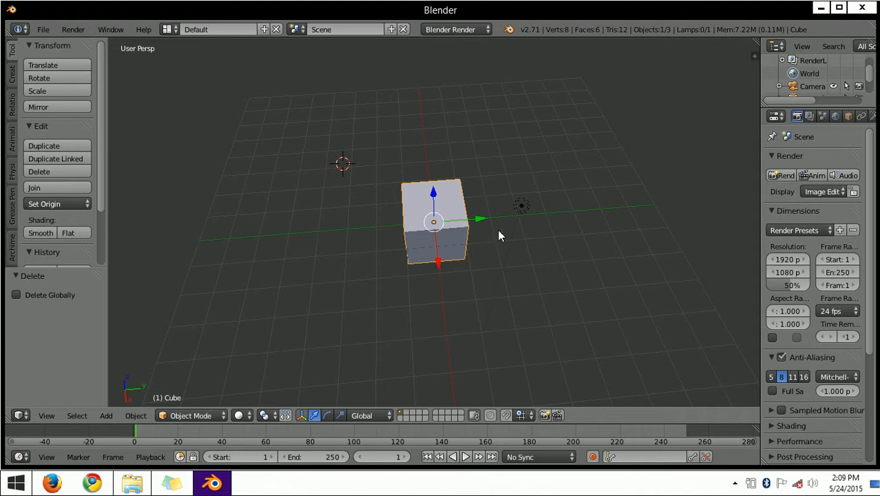
{"action": "middle_click_drag", "start_coordinate": [502, 246], "coordinate": [499, 309]}
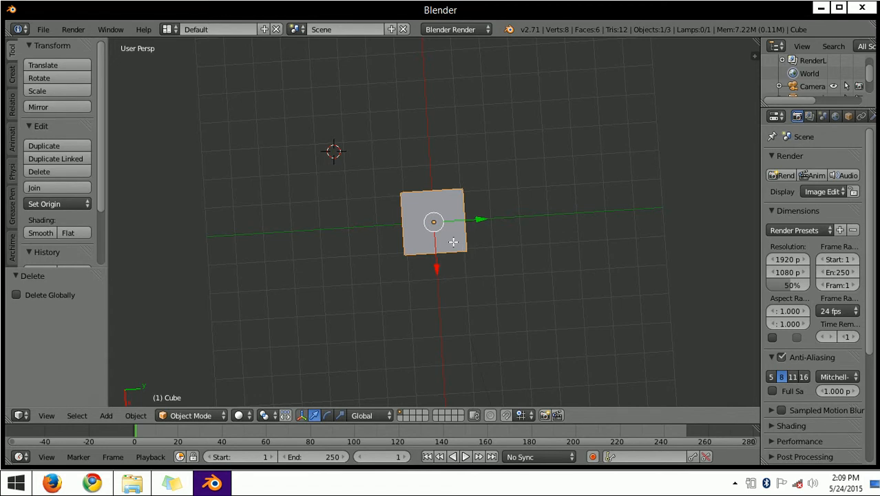
{"action": "key", "text": "Tab"}
{"action": "scroll", "coordinate": [447, 253], "scroll_direction": "up", "scroll_amount": 2}
{"action": "scroll", "coordinate": [447, 253], "scroll_direction": "up", "scroll_amount": 3}
{"action": "middle_click_drag", "start_coordinate": [446, 251], "coordinate": [463, 318]}
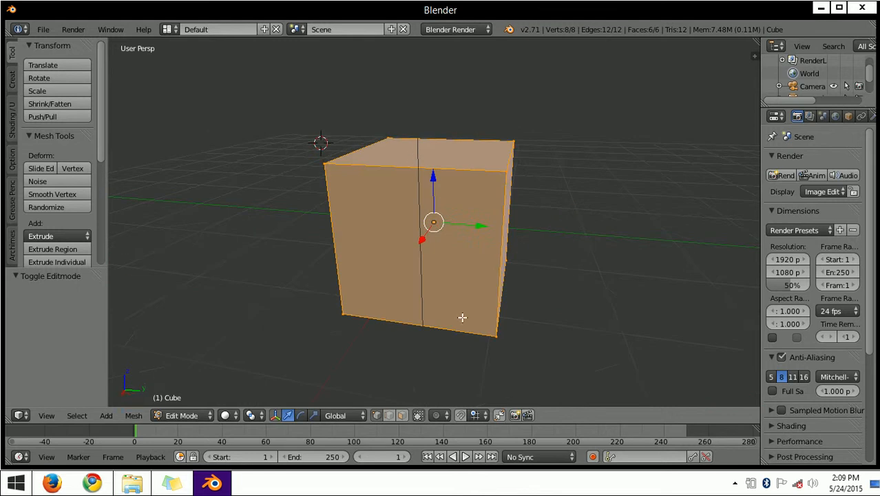
Toggle the cube repeatedly between Object Mode and Edit Mode, finishing in Edit Mode
{"action": "left_click", "coordinate": [208, 416]}
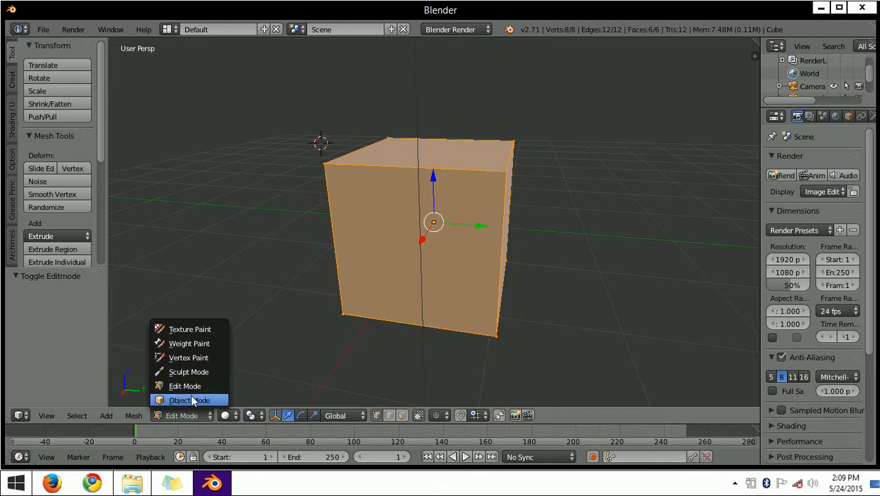
{"action": "left_click", "coordinate": [194, 400]}
{"action": "left_click", "coordinate": [190, 416]}
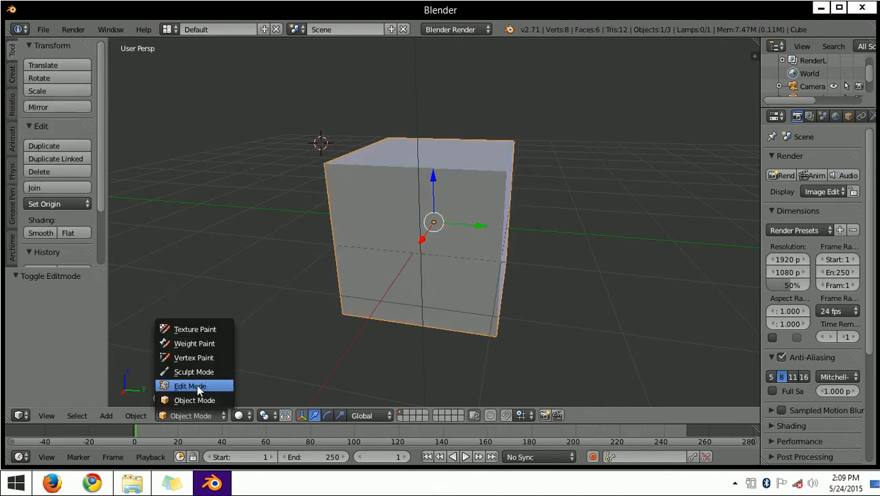
{"action": "left_click", "coordinate": [196, 387]}
{"action": "key", "text": "Tab"}
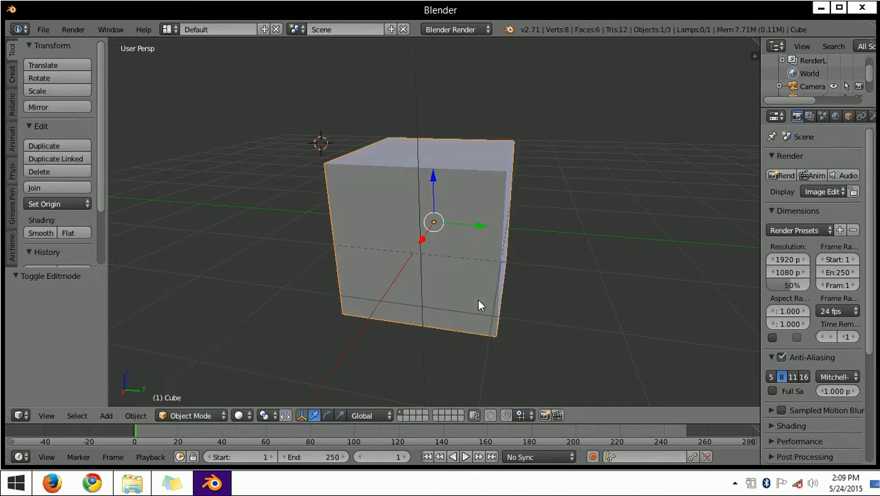
{"action": "scroll", "coordinate": [477, 300], "scroll_direction": "down", "scroll_amount": 4}
{"action": "middle_click_drag", "start_coordinate": [478, 307], "coordinate": [360, 332]}
{"action": "key", "text": "Tab"}
{"action": "scroll", "coordinate": [420, 302], "scroll_direction": "up", "scroll_amount": 4}
{"action": "scroll", "coordinate": [420, 302], "scroll_direction": "down", "scroll_amount": 6}
{"action": "scroll", "coordinate": [420, 302], "scroll_direction": "up", "scroll_amount": 4}
{"action": "scroll", "coordinate": [420, 303], "scroll_direction": "up", "scroll_amount": 3}
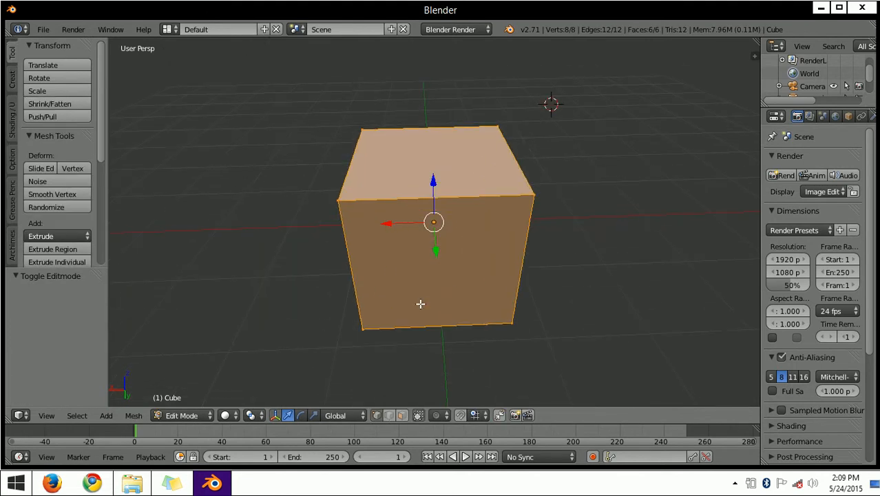
Change the mesh selection mode to faces and select only the cube's top face
{"action": "middle_click_drag", "start_coordinate": [424, 306], "coordinate": [575, 255]}
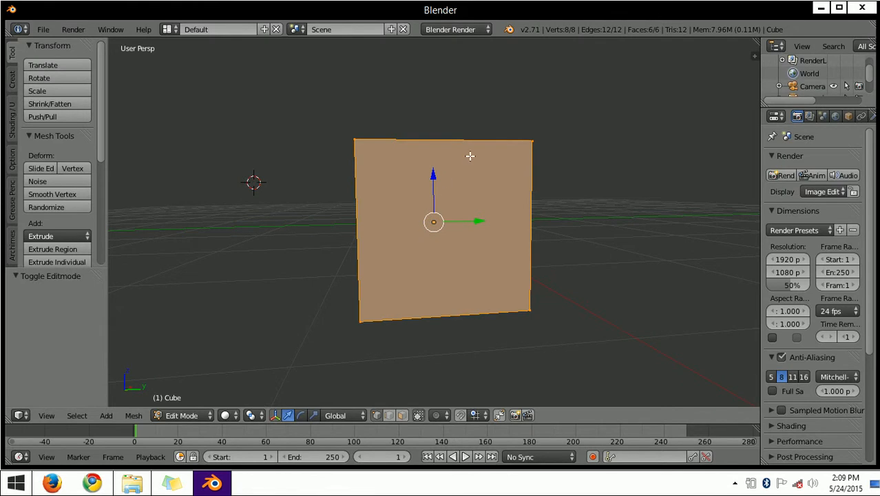
{"action": "middle_click_drag", "start_coordinate": [566, 299], "coordinate": [433, 350]}
{"action": "scroll", "coordinate": [447, 251], "scroll_direction": "down", "scroll_amount": 3}
{"action": "middle_click_drag", "start_coordinate": [434, 265], "coordinate": [389, 434]}
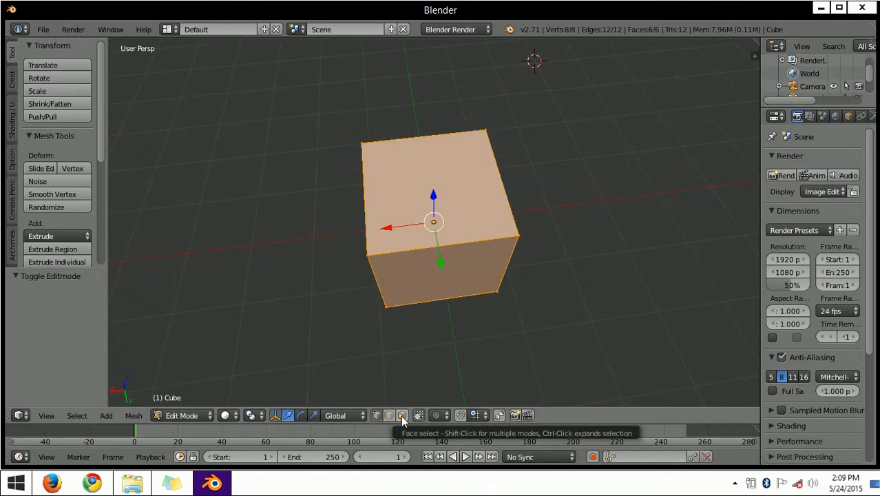
{"action": "right_click", "coordinate": [402, 417]}
{"action": "left_click", "coordinate": [455, 368]}
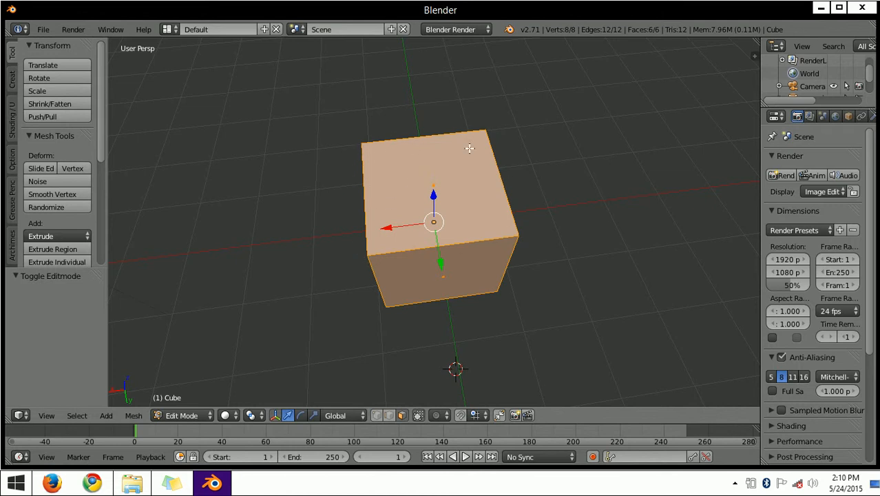
{"action": "right_click", "coordinate": [473, 181]}
{"action": "middle_click_drag", "start_coordinate": [413, 237], "coordinate": [543, 122]}
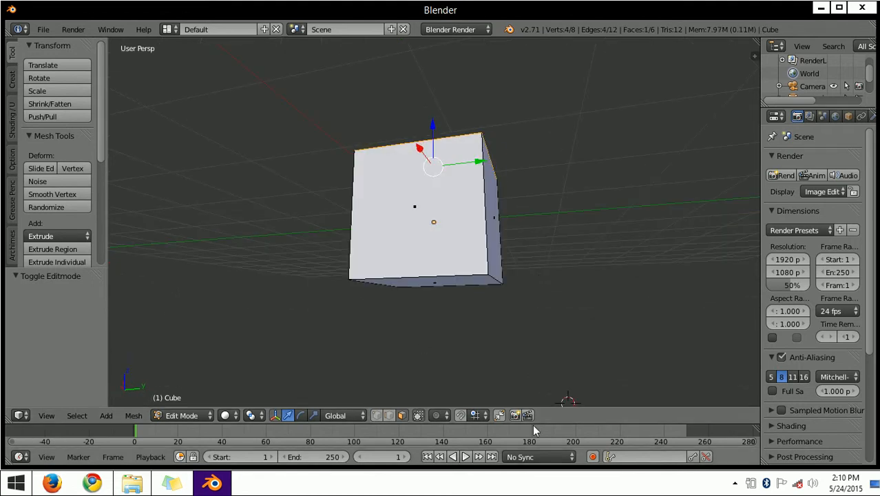
{"action": "middle_click_drag", "start_coordinate": [606, 246], "coordinate": [459, 269]}
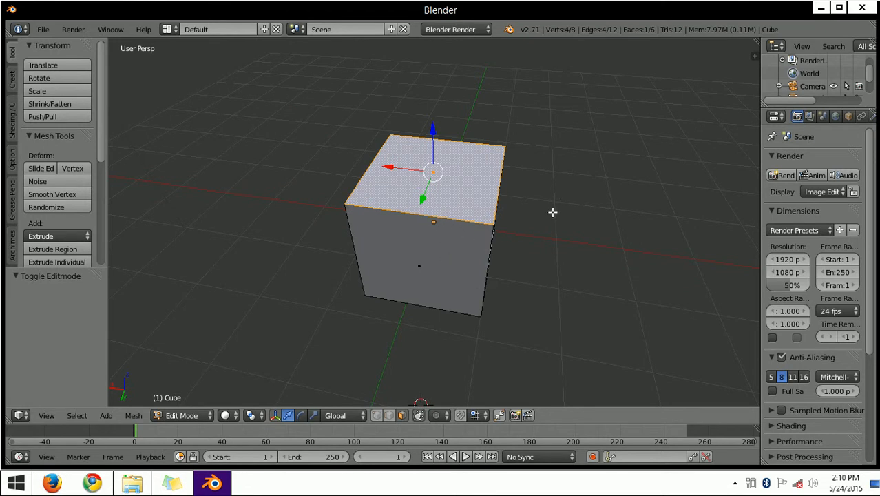
Select all four side faces of the cube together, excluding the top and bottom faces
{"action": "right_click", "coordinate": [404, 258]}
{"action": "middle_click_drag", "start_coordinate": [563, 248], "coordinate": [428, 191]}
{"action": "right_click", "coordinate": [431, 228], "text": "shift"}
{"action": "middle_click_drag", "start_coordinate": [564, 251], "coordinate": [437, 220]}
{"action": "right_click", "coordinate": [436, 216], "text": "shift"}
{"action": "middle_click_drag", "start_coordinate": [527, 250], "coordinate": [196, 324]}
{"action": "right_click", "coordinate": [468, 234], "text": "shift"}
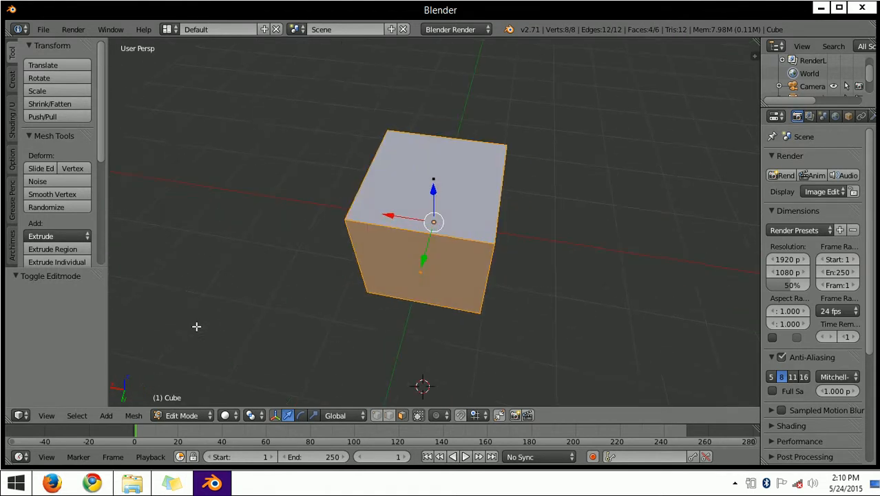
Select only the cube's top face and extrude it upward about 2.05 units along Z
{"action": "right_click", "coordinate": [372, 215]}
{"action": "middle_click_drag", "start_coordinate": [374, 216], "coordinate": [424, 182]}
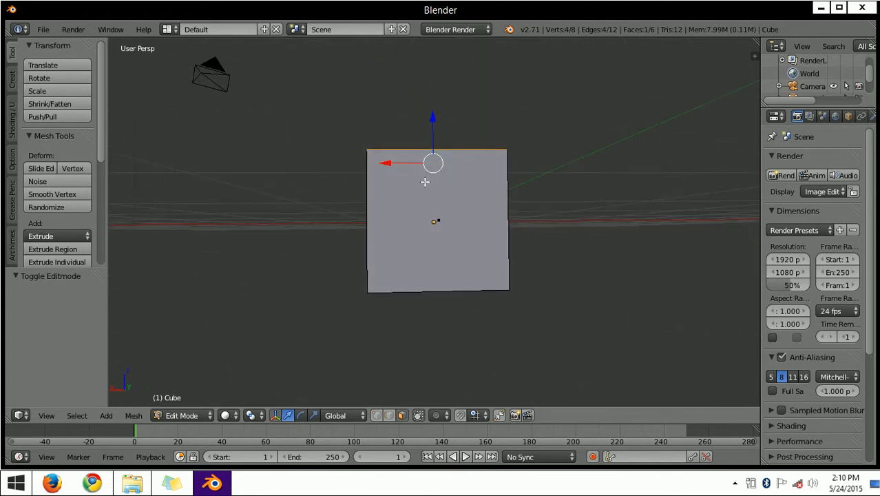
{"action": "middle_click_drag", "start_coordinate": [444, 92], "coordinate": [451, 196]}
{"action": "middle_click_drag", "start_coordinate": [447, 242], "coordinate": [437, 309]}
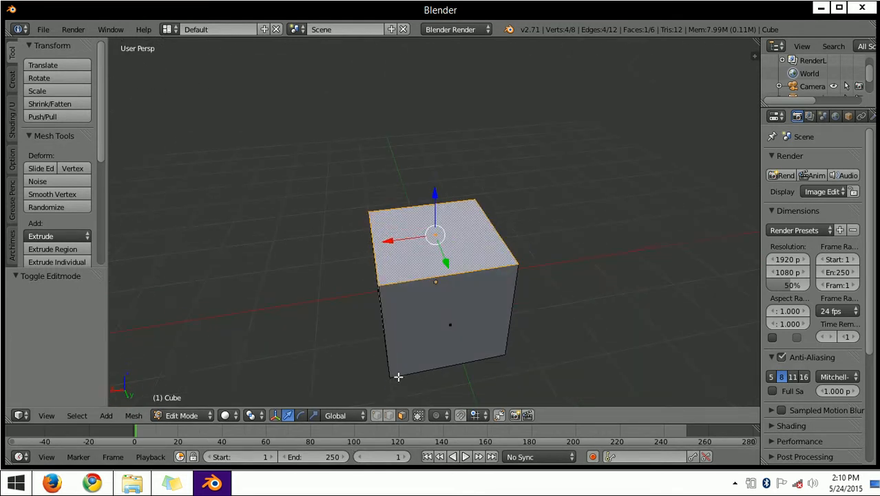
{"action": "middle_click_drag", "start_coordinate": [420, 249], "coordinate": [426, 224]}
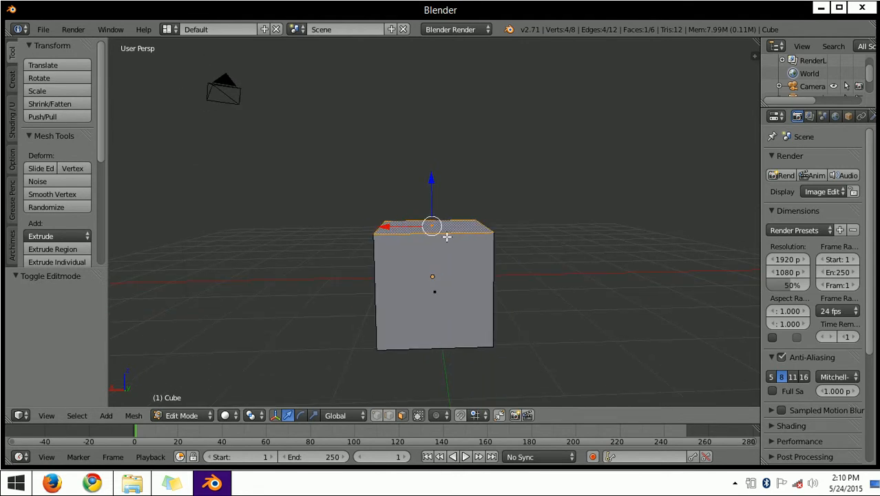
{"action": "key", "text": "e"}
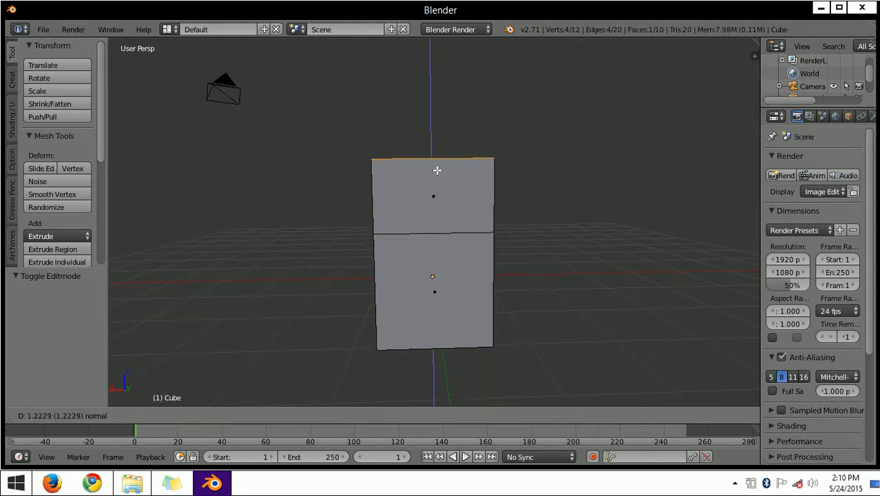
{"action": "left_click", "coordinate": [428, 155]}
{"action": "middle_click_drag", "start_coordinate": [427, 155], "coordinate": [689, 214]}
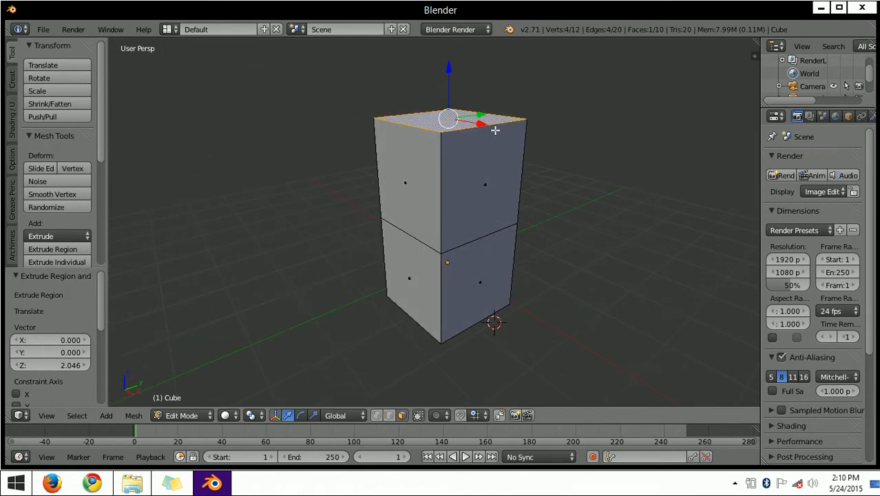
Select the +Y side face of the lower block and rotate it by about -10.7°
{"action": "middle_click_drag", "start_coordinate": [541, 225], "coordinate": [573, 285]}
{"action": "right_click", "coordinate": [459, 251]}
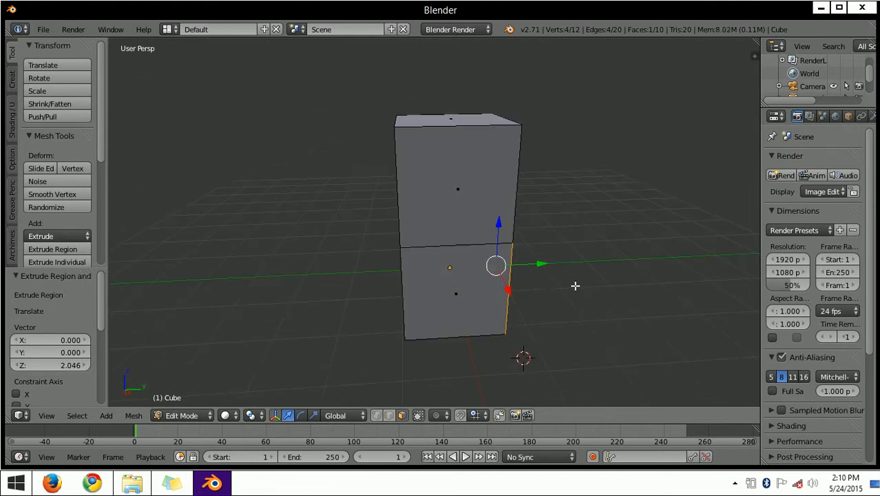
{"action": "key", "text": "r"}
{"action": "left_click", "coordinate": [728, 278]}
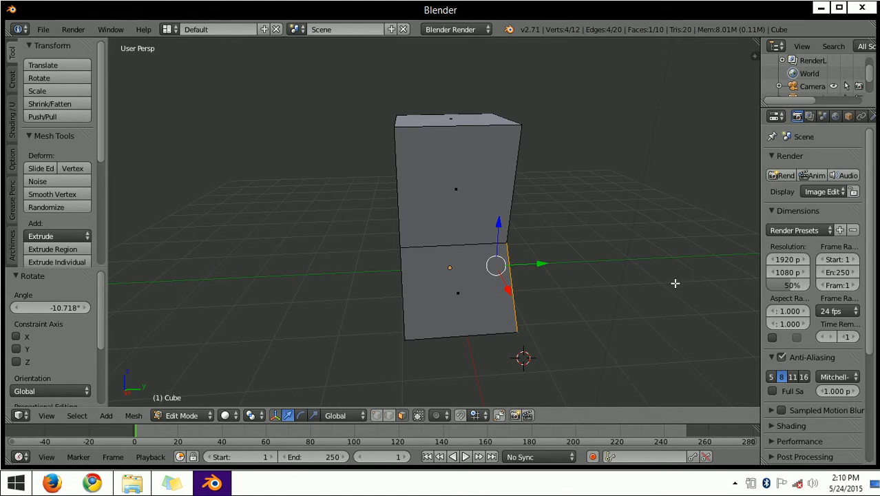
Extrude the lower block's two opposite side faces into arms, about 3.05 units along +Y and 3.21 along -Y
{"action": "key", "text": "e"}
{"action": "left_click", "coordinate": [683, 291]}
{"action": "middle_click_drag", "start_coordinate": [683, 291], "coordinate": [428, 276]}
{"action": "right_click", "coordinate": [412, 267]}
{"action": "key", "text": "e"}
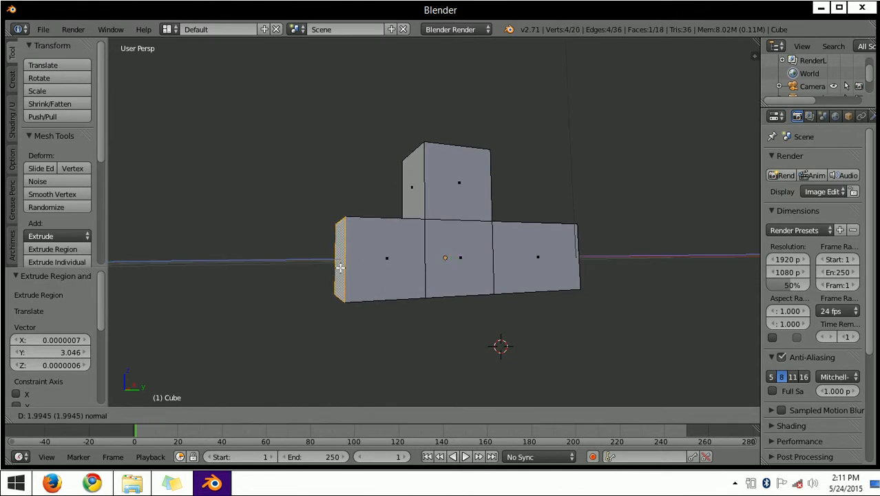
{"action": "left_click", "coordinate": [500, 296]}
Select the centre block's bottom face and extrude it downward about 2.53 units along Z
{"action": "right_click", "coordinate": [456, 265]}
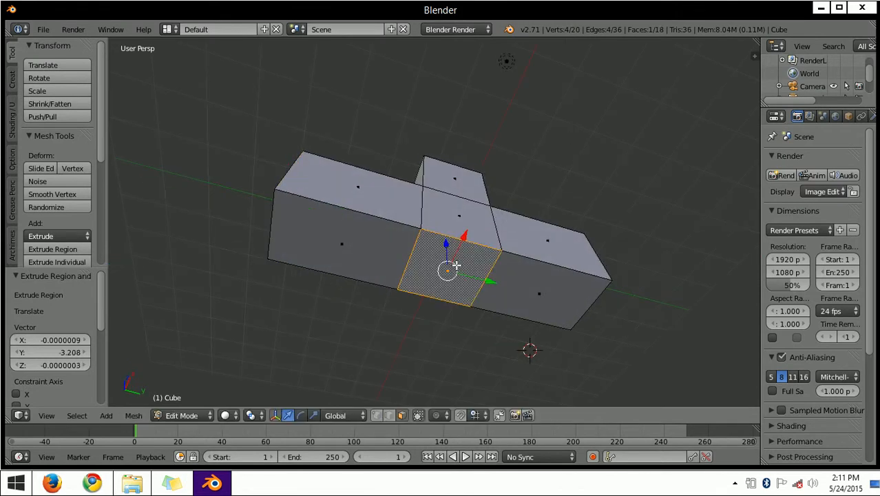
{"action": "key", "text": "e"}
{"action": "left_click", "coordinate": [446, 358]}
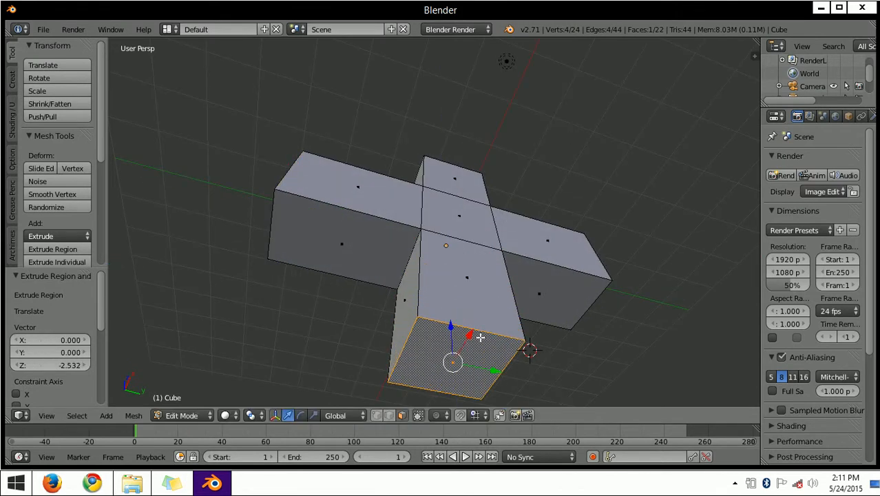
Select the upper block's top face and extrude it upward about 0.83 units to add a head section
{"action": "middle_click_drag", "start_coordinate": [516, 249], "coordinate": [437, 198]}
{"action": "key", "text": "e"}
{"action": "left_click", "coordinate": [444, 160]}
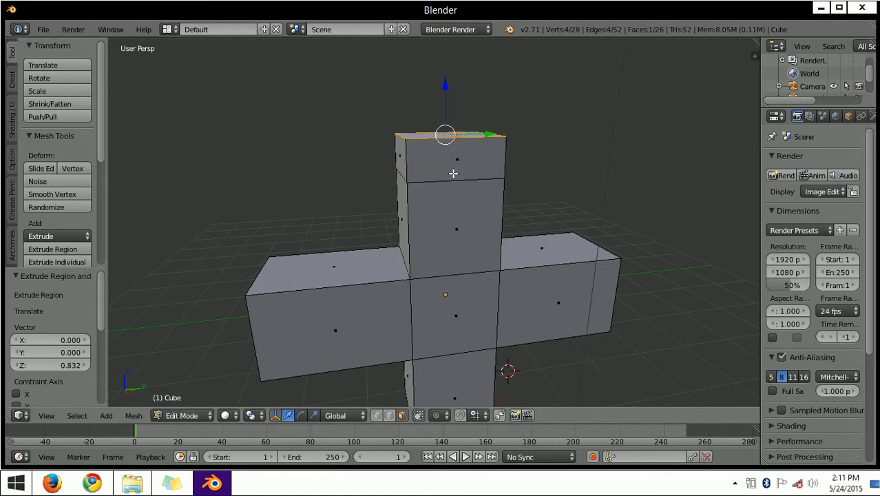
Bevel the edges of the head's top face by about 0.14 with one segment
{"action": "middle_click_drag", "start_coordinate": [450, 170], "coordinate": [437, 179]}
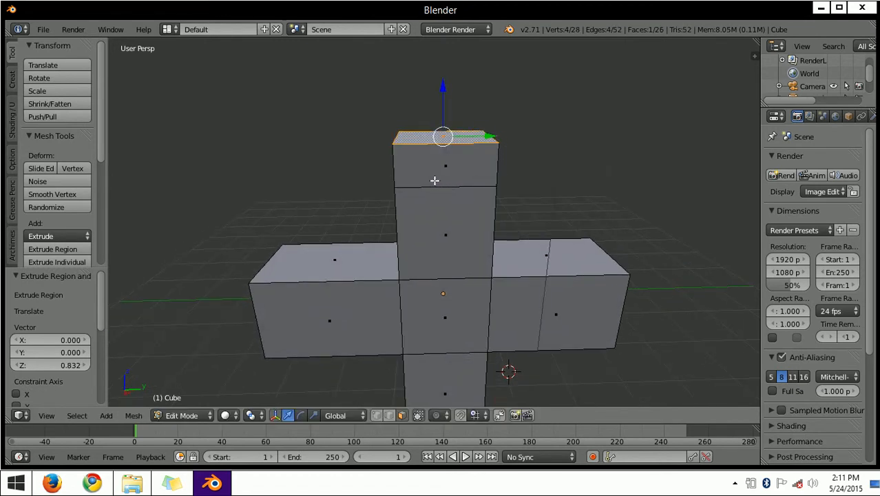
{"action": "key", "text": "ctrl+b"}
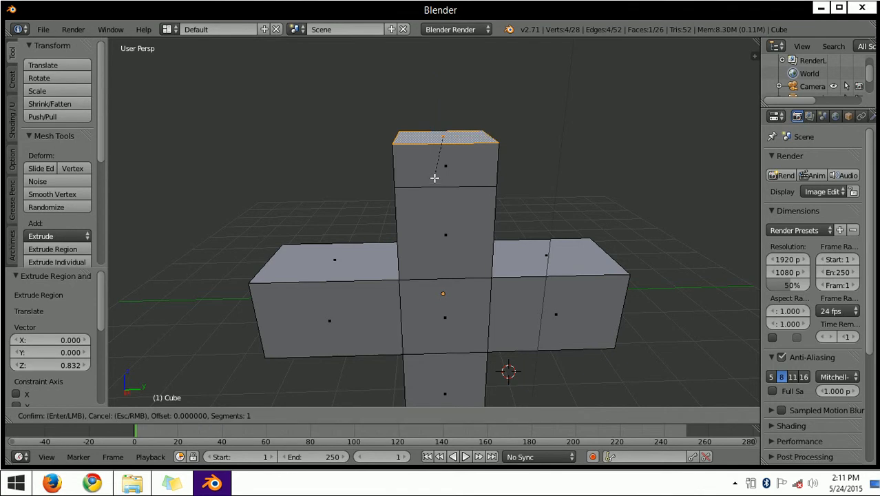
{"action": "left_click", "coordinate": [451, 136]}
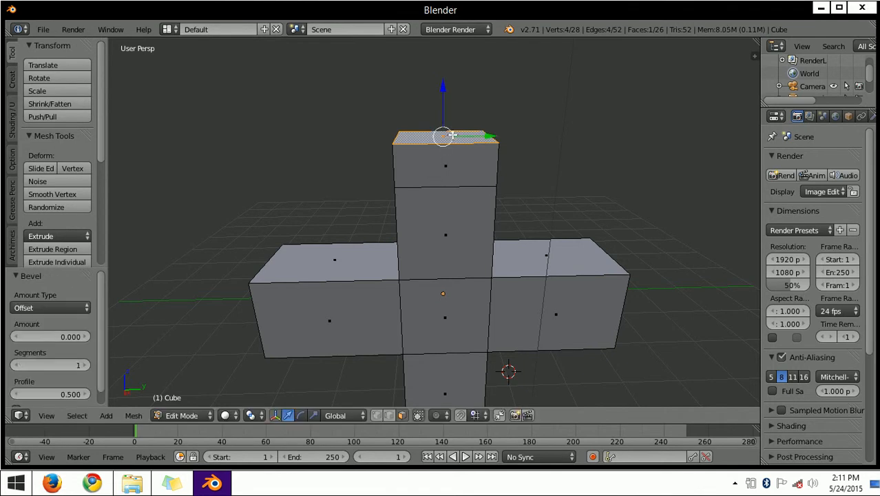
{"action": "key", "text": "ctrl+b"}
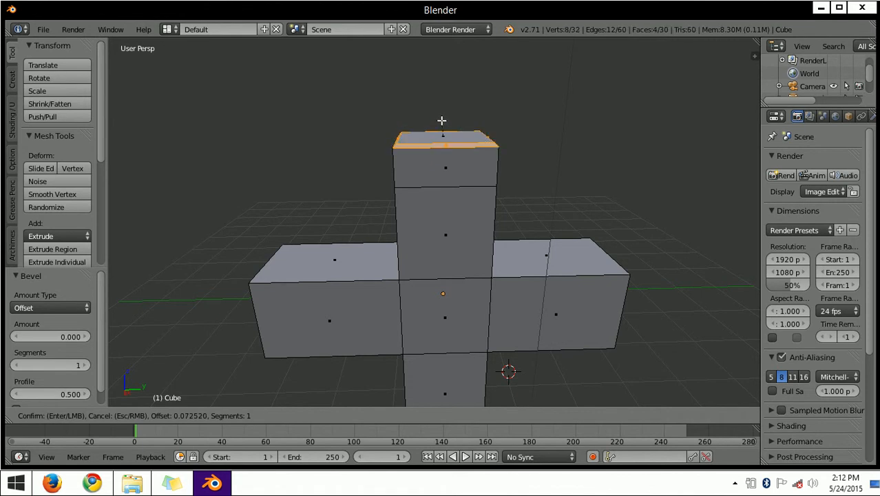
{"action": "left_click", "coordinate": [441, 119]}
{"action": "middle_click_drag", "start_coordinate": [491, 212], "coordinate": [311, 210]}
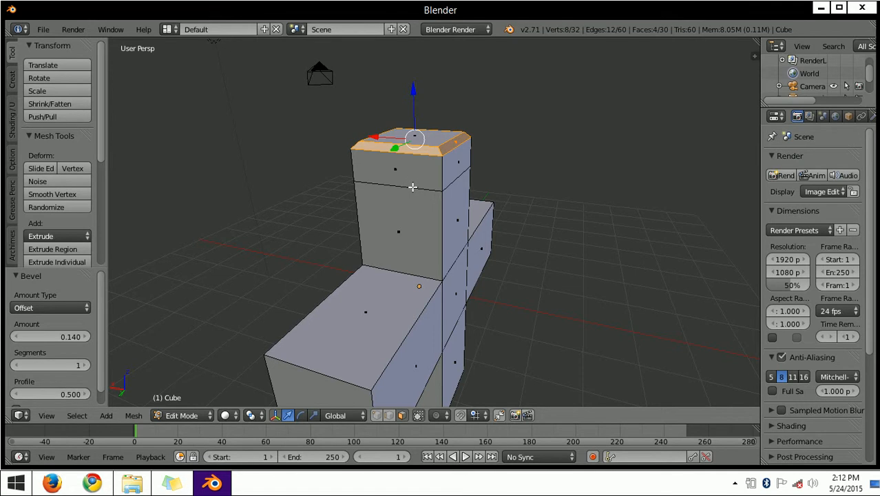
Lengthen the leg by moving its bottom face further down along Z, checking the model in Object Mode and returning to Edit Mode
{"action": "key", "text": "Tab"}
{"action": "middle_click_drag", "start_coordinate": [386, 180], "coordinate": [508, 124]}
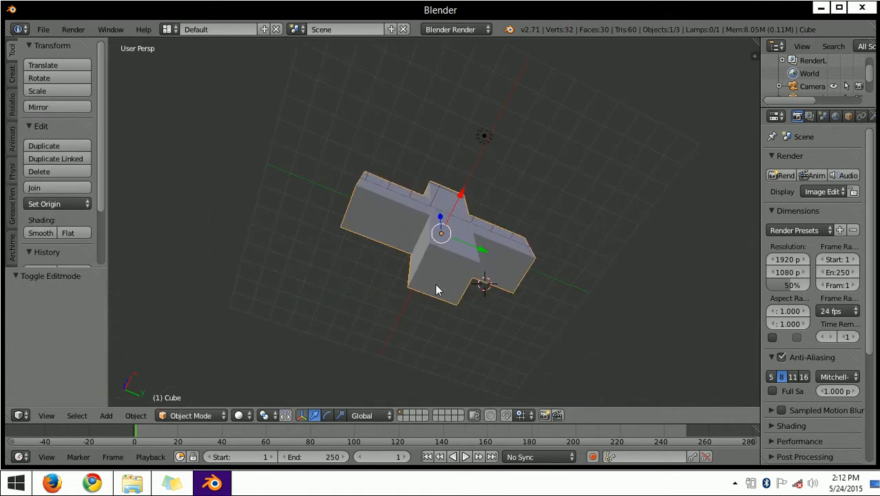
{"action": "key", "text": "Tab"}
{"action": "middle_click_drag", "start_coordinate": [434, 285], "coordinate": [424, 375]}
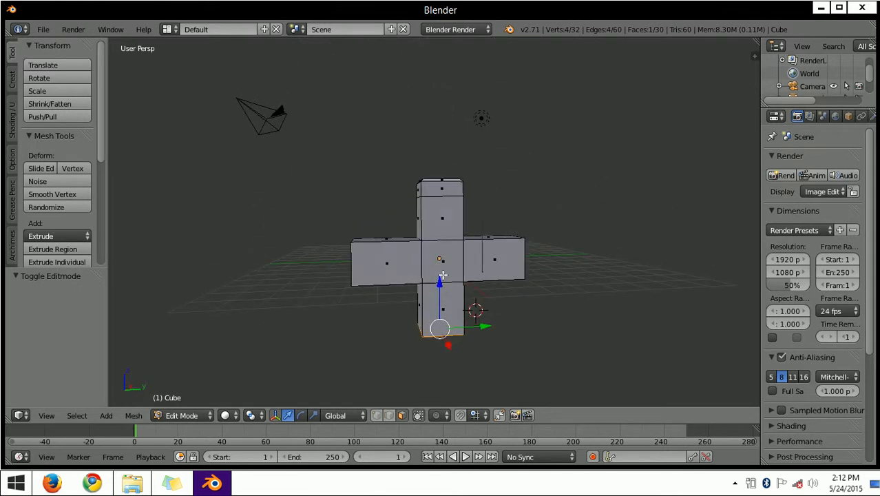
{"action": "left_click_drag", "start_coordinate": [440, 281], "coordinate": [446, 317]}
{"action": "middle_click_drag", "start_coordinate": [446, 316], "coordinate": [409, 268]}
{"action": "key", "text": "Tab"}
{"action": "key", "text": "Tab"}
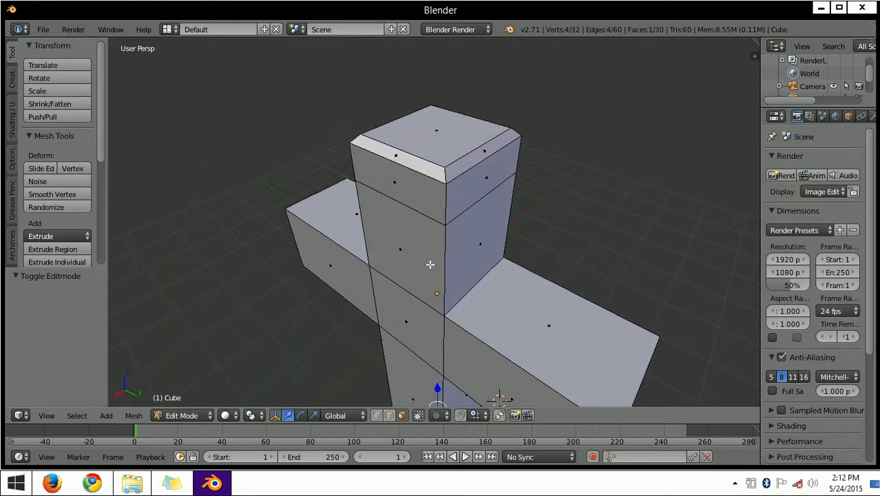
Switch to edge selection and shift the lower front edge of the head outward along X
{"action": "right_click", "coordinate": [407, 197]}
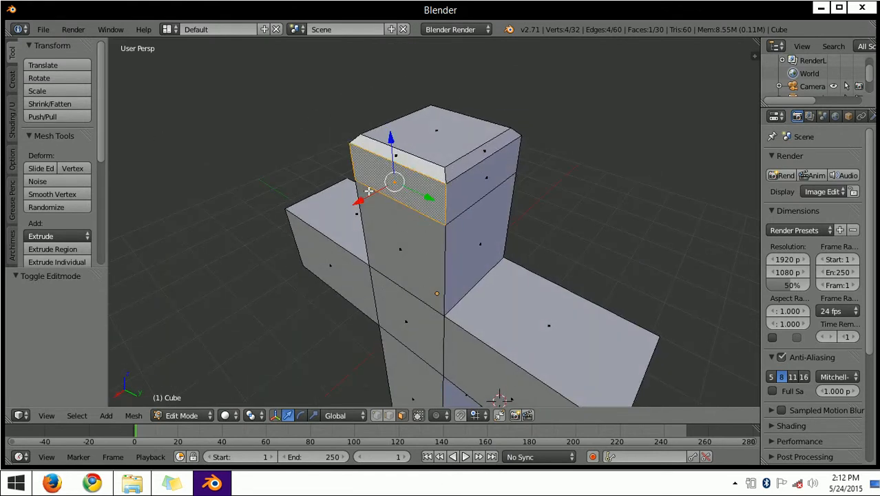
{"action": "middle_click_drag", "start_coordinate": [431, 198], "coordinate": [374, 359]}
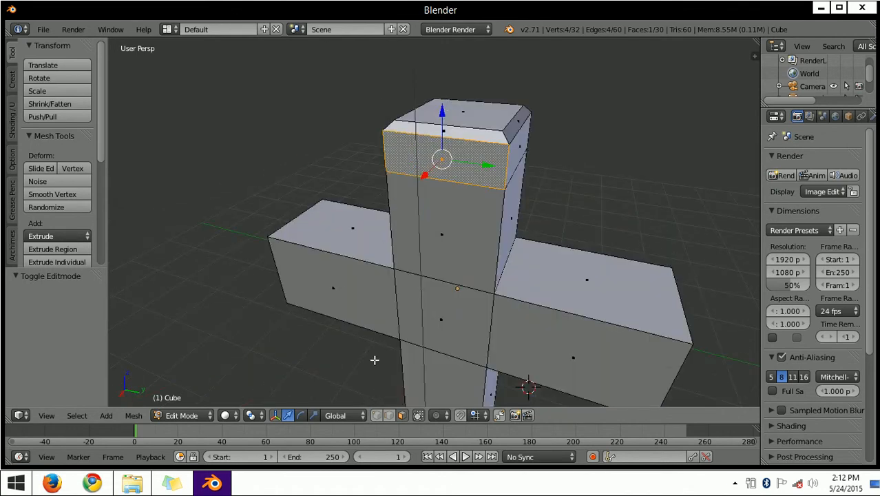
{"action": "left_click", "coordinate": [390, 414]}
{"action": "middle_click_drag", "start_coordinate": [464, 221], "coordinate": [339, 192]}
{"action": "left_click", "coordinate": [390, 193]}
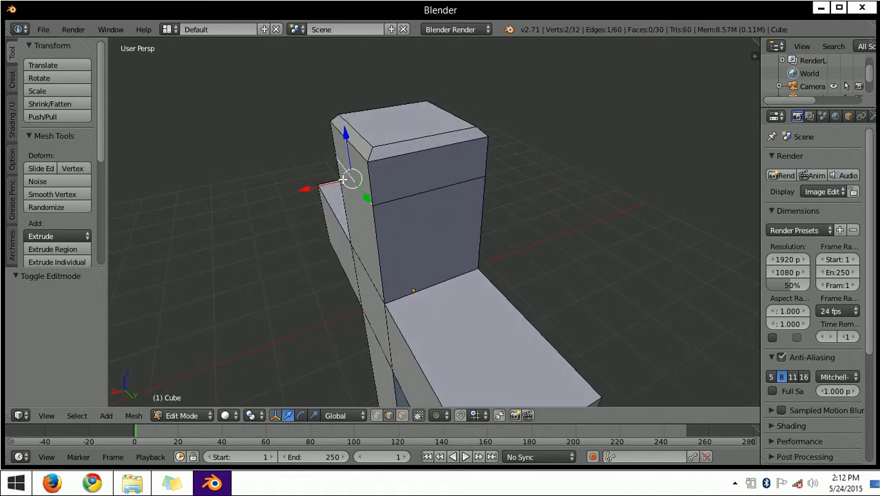
{"action": "left_click_drag", "start_coordinate": [331, 182], "coordinate": [315, 195]}
{"action": "middle_click_drag", "start_coordinate": [315, 195], "coordinate": [229, 258]}
{"action": "mouse_move", "coordinate": [257, 165]}
{"action": "left_mouse_down"}
{"action": "mouse_move", "coordinate": [269, 161]}
{"action": "mouse_move", "coordinate": [251, 178]}
{"action": "left_mouse_up"}
{"action": "middle_click_drag", "start_coordinate": [251, 178], "coordinate": [492, 120]}
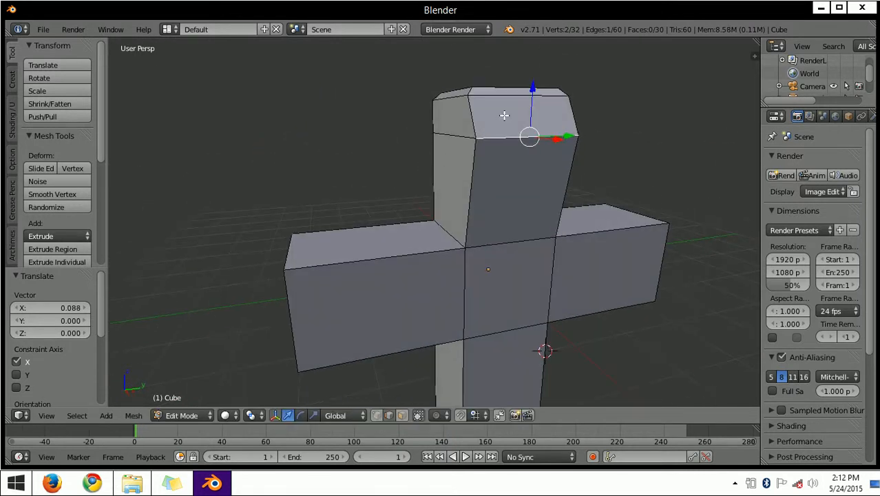
Move the head's lower front edge down about 0.61 units along Z
{"action": "left_click_drag", "start_coordinate": [531, 116], "coordinate": [526, 146]}
{"action": "middle_click_drag", "start_coordinate": [526, 145], "coordinate": [279, 111]}
{"action": "middle_click_drag", "start_coordinate": [418, 124], "coordinate": [518, 145]}
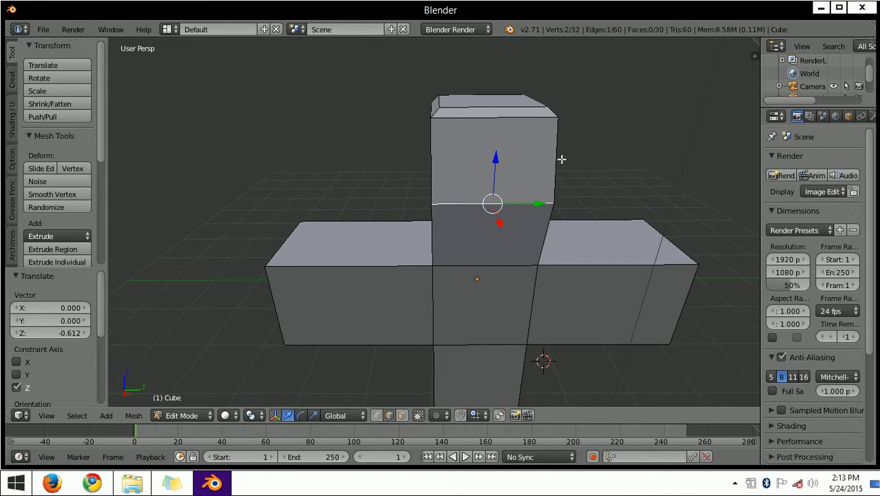
{"action": "middle_click_drag", "start_coordinate": [482, 152], "coordinate": [513, 153]}
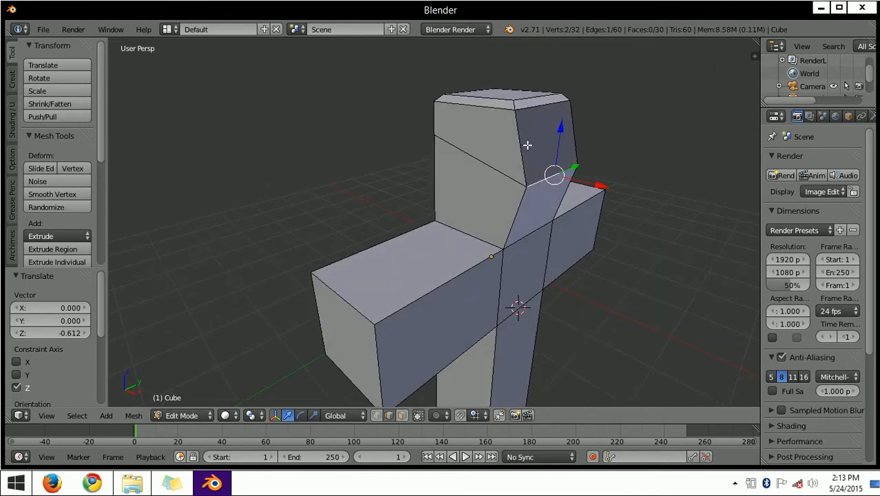
Add a single centred loop cut around the head section and raise it about 0.08 units along Z
{"action": "key", "text": "ctrl+r"}
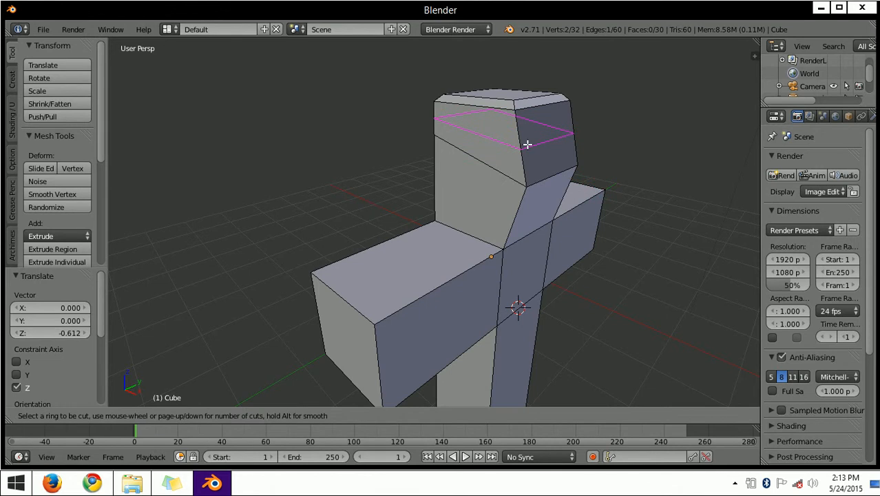
{"action": "left_click", "coordinate": [526, 144]}
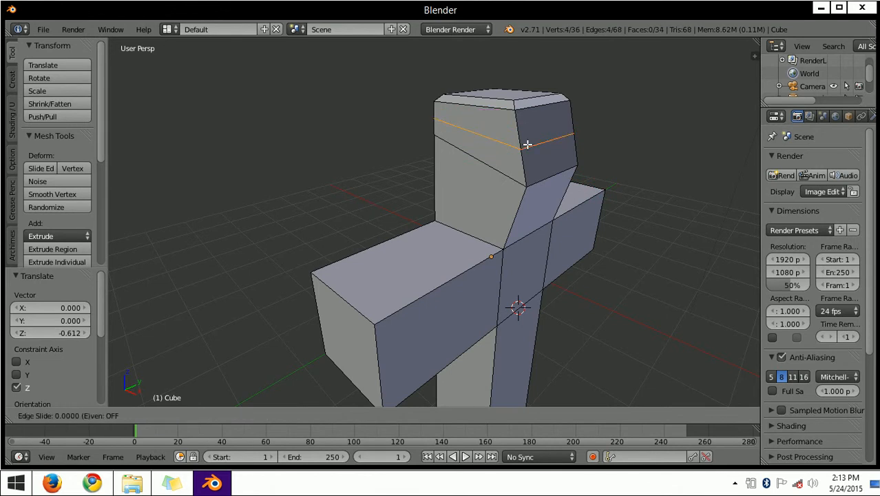
{"action": "right_click", "coordinate": [526, 144]}
{"action": "middle_click_drag", "start_coordinate": [526, 144], "coordinate": [487, 157]}
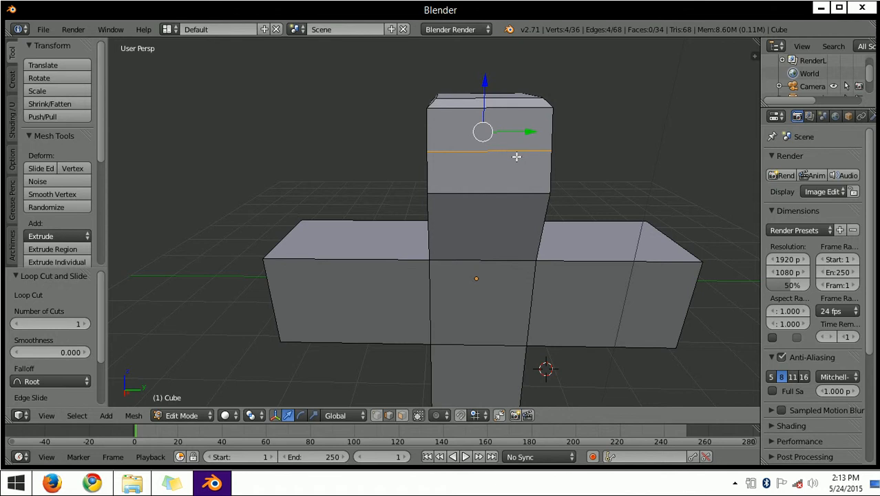
{"action": "left_click_drag", "start_coordinate": [484, 112], "coordinate": [484, 106]}
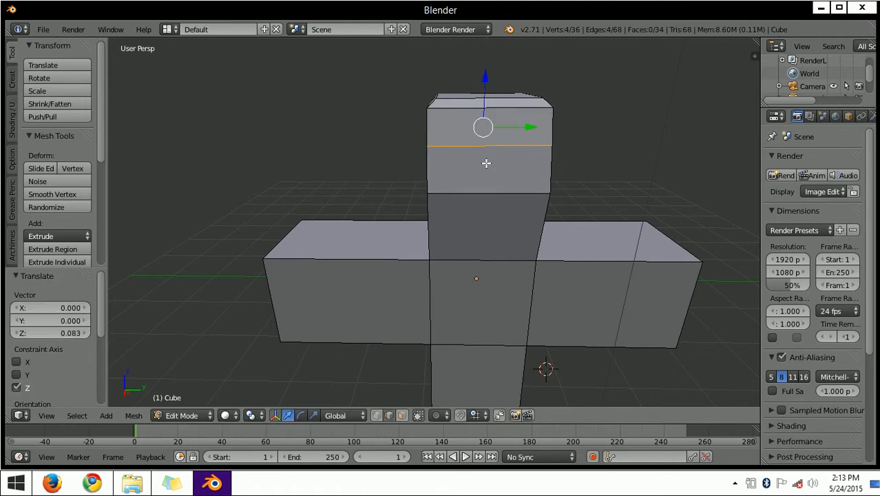
Scale the new edge loop up so the middle of the head flares outward
{"action": "key", "text": "s"}
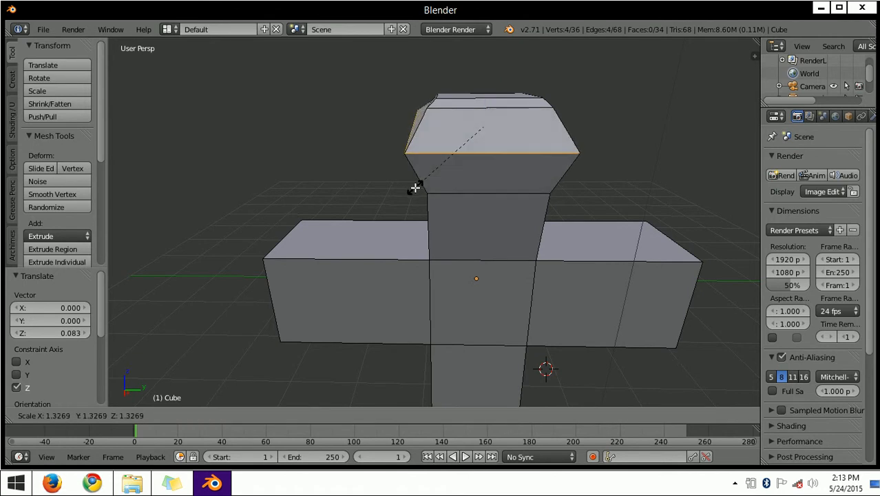
{"action": "left_click", "coordinate": [408, 190]}
{"action": "middle_click_drag", "start_coordinate": [408, 191], "coordinate": [426, 201]}
Select a single edge of the widened head loop and move it upward along Z
{"action": "right_click", "coordinate": [424, 124]}
{"action": "middle_click_drag", "start_coordinate": [442, 146], "coordinate": [386, 128]}
{"action": "left_click_drag", "start_coordinate": [394, 123], "coordinate": [399, 92]}
{"action": "middle_click_drag", "start_coordinate": [399, 93], "coordinate": [713, 172]}
{"action": "middle_click_drag", "start_coordinate": [538, 274], "coordinate": [346, 307]}
Select the head's lower front edge below the widened loop and move it down about 0.37 units along Z
{"action": "scroll", "coordinate": [477, 249], "scroll_direction": "up", "scroll_amount": 4}
{"action": "middle_click_drag", "start_coordinate": [477, 250], "coordinate": [510, 138]}
{"action": "right_click", "coordinate": [536, 168]}
{"action": "left_click_drag", "start_coordinate": [549, 150], "coordinate": [540, 169]}
Examine the model's reshaped head, arms and leg from several angles and distances
{"action": "middle_click_drag", "start_coordinate": [545, 179], "coordinate": [450, 269]}
{"action": "scroll", "coordinate": [427, 270], "scroll_direction": "up", "scroll_amount": 3}
{"action": "scroll", "coordinate": [434, 269], "scroll_direction": "down", "scroll_amount": 4}
{"action": "scroll", "coordinate": [434, 269], "scroll_direction": "up", "scroll_amount": 5}
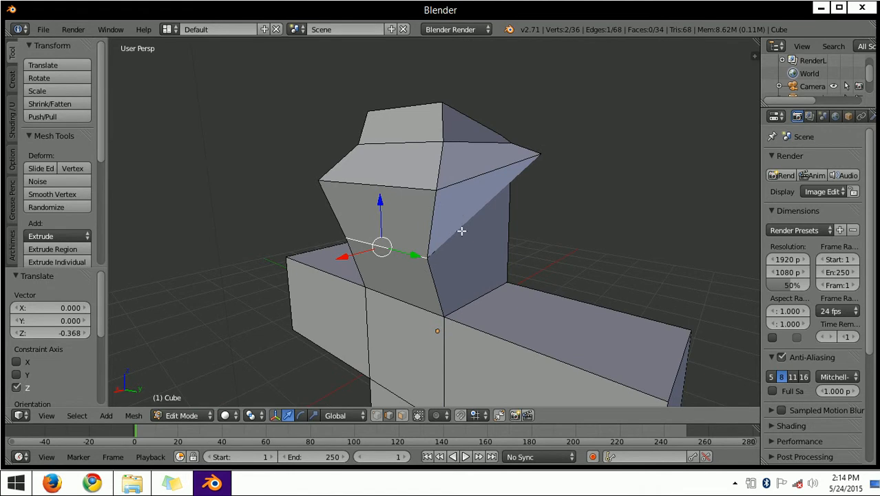
{"action": "scroll", "coordinate": [491, 232], "scroll_direction": "down", "scroll_amount": 5}
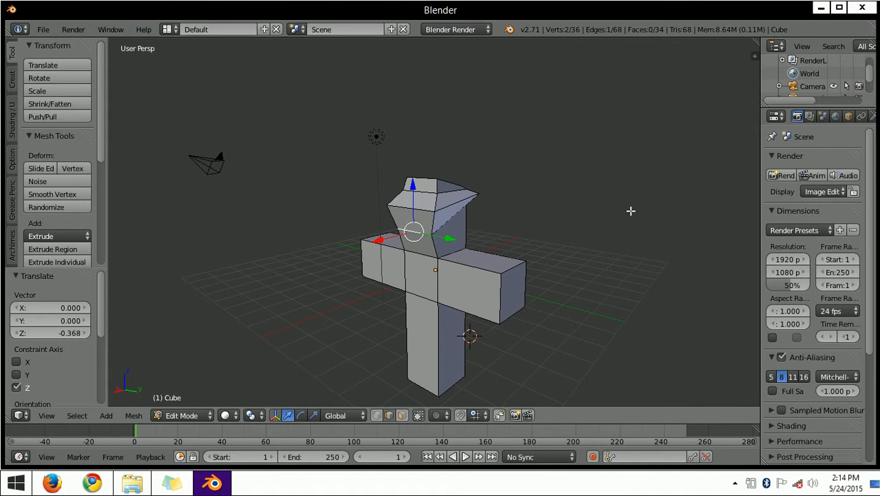
{"action": "middle_click_drag", "start_coordinate": [610, 216], "coordinate": [525, 230]}
{"action": "scroll", "coordinate": [522, 244], "scroll_direction": "up", "scroll_amount": 2}
{"action": "scroll", "coordinate": [516, 255], "scroll_direction": "down", "scroll_amount": 3}
{"action": "scroll", "coordinate": [515, 261], "scroll_direction": "up", "scroll_amount": 4}
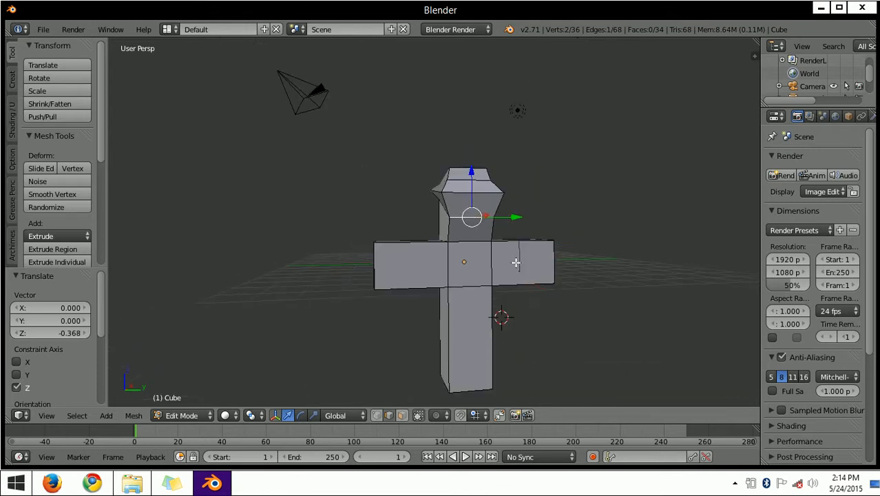
{"action": "scroll", "coordinate": [515, 262], "scroll_direction": "up", "scroll_amount": 1}
{"action": "middle_click_drag", "start_coordinate": [646, 294], "coordinate": [572, 295]}
{"action": "scroll", "coordinate": [573, 293], "scroll_direction": "down", "scroll_amount": 6, "text": "shift"}
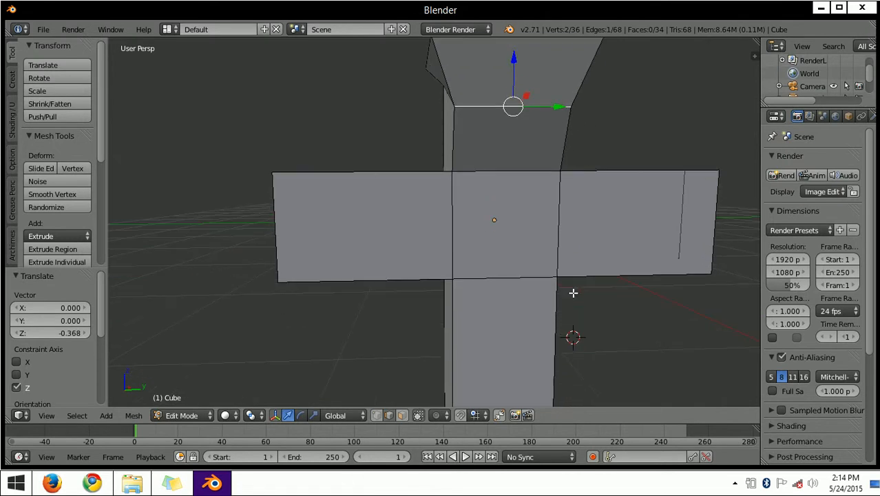
{"action": "scroll", "coordinate": [573, 292], "scroll_direction": "down", "scroll_amount": 3}
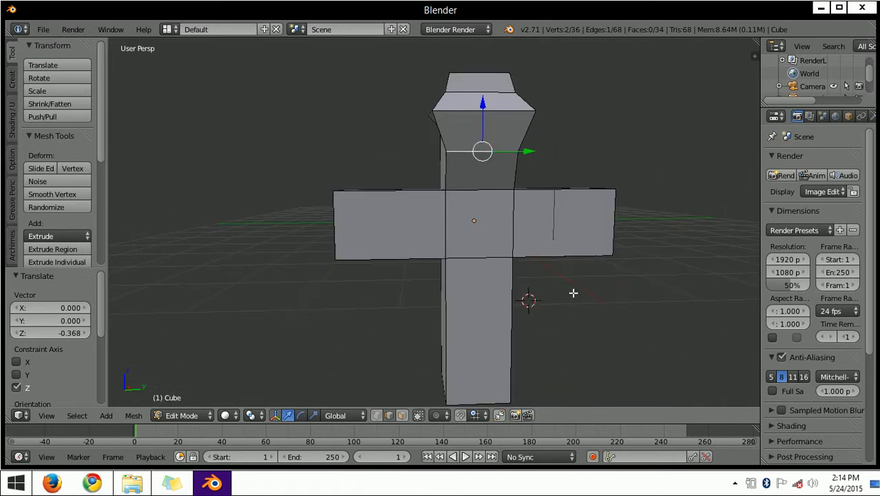
Inspect the figure's full height and width by shifting the view vertically and sideways
{"action": "scroll", "coordinate": [572, 292], "scroll_direction": "up", "scroll_amount": 3, "text": "shift"}
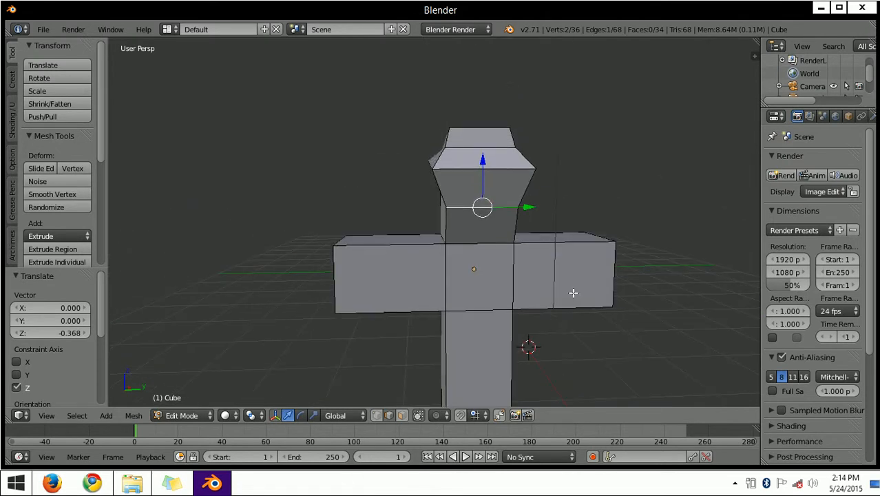
{"action": "scroll", "coordinate": [572, 292], "scroll_direction": "down", "scroll_amount": 1, "text": "shift"}
{"action": "scroll", "coordinate": [573, 292], "scroll_direction": "up", "scroll_amount": 2, "text": "shift"}
{"action": "scroll", "coordinate": [572, 293], "scroll_direction": "down", "scroll_amount": 6, "text": "shift"}
{"action": "scroll", "coordinate": [573, 292], "scroll_direction": "up", "scroll_amount": 6, "text": "shift"}
{"action": "scroll", "coordinate": [573, 292], "scroll_direction": "down", "scroll_amount": 10, "text": "shift"}
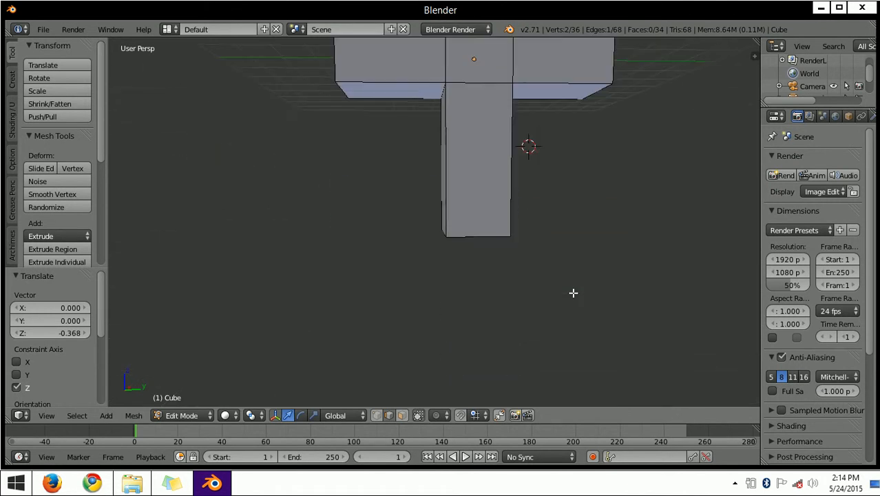
{"action": "scroll", "coordinate": [573, 292], "scroll_direction": "up", "scroll_amount": 8, "text": "shift"}
{"action": "scroll", "coordinate": [573, 293], "scroll_direction": "up", "scroll_amount": 1, "text": "shift"}
{"action": "scroll", "coordinate": [573, 293], "scroll_direction": "down", "scroll_amount": 15, "text": "shift"}
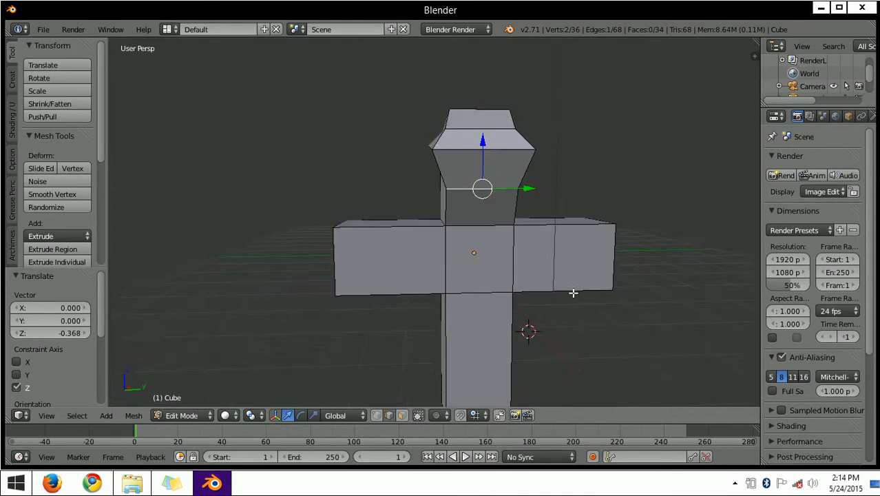
{"action": "scroll", "coordinate": [574, 293], "scroll_direction": "up", "scroll_amount": 11, "text": "shift"}
{"action": "scroll", "coordinate": [574, 295], "scroll_direction": "up", "scroll_amount": 4, "text": "shift"}
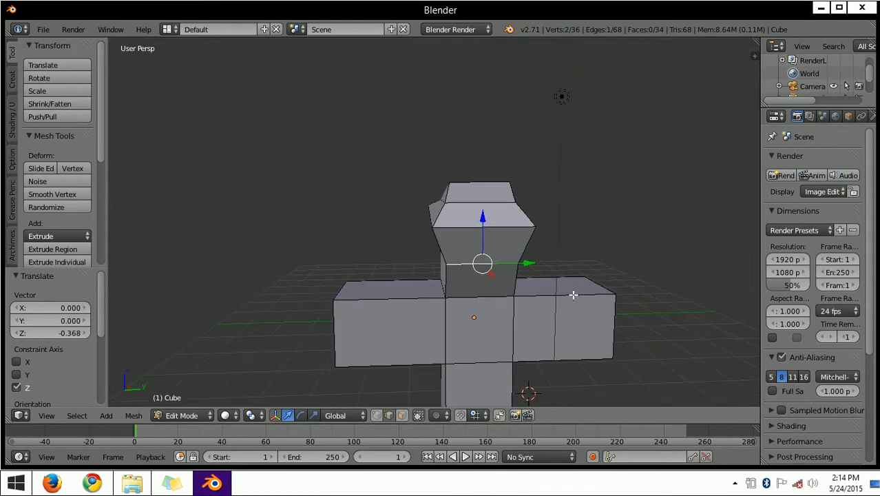
{"action": "scroll", "coordinate": [568, 251], "scroll_direction": "down", "scroll_amount": 1, "text": "ctrl"}
{"action": "scroll", "coordinate": [568, 251], "scroll_direction": "up", "scroll_amount": 11, "text": "ctrl"}
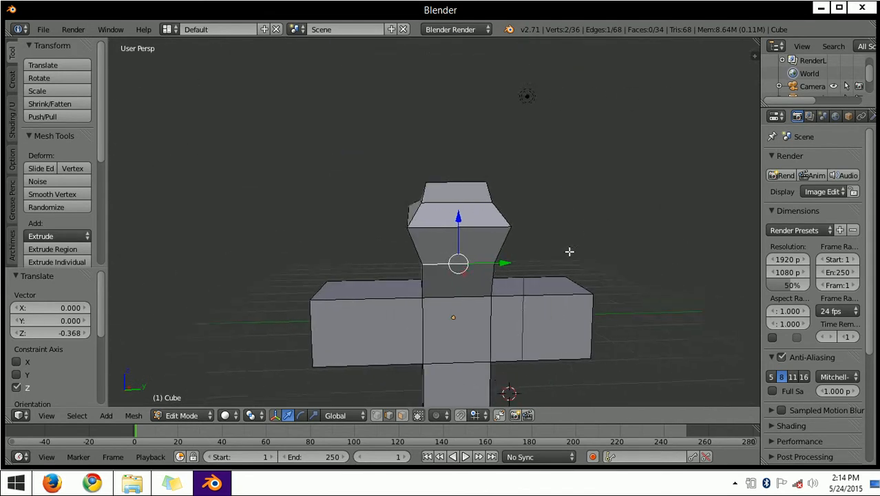
{"action": "scroll", "coordinate": [569, 251], "scroll_direction": "down", "scroll_amount": 20, "text": "ctrl"}
{"action": "scroll", "coordinate": [568, 252], "scroll_direction": "up", "scroll_amount": 19, "text": "ctrl"}
{"action": "scroll", "coordinate": [568, 252], "scroll_direction": "down", "scroll_amount": 7, "text": "shift"}
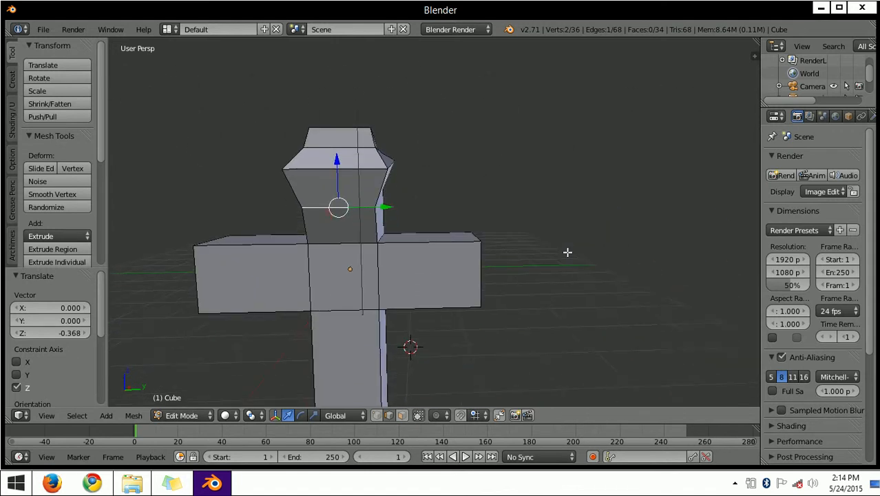
{"action": "scroll", "coordinate": [567, 251], "scroll_direction": "down", "scroll_amount": 5, "text": "ctrl"}
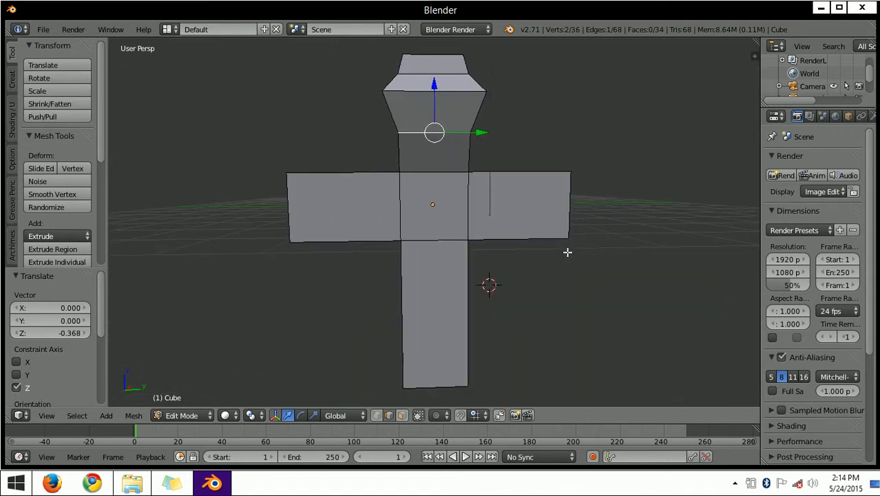
{"action": "scroll", "coordinate": [566, 253], "scroll_direction": "up", "scroll_amount": 3, "text": "shift"}
Select the end face of one arm in face mode and subdivide it with one cut
{"action": "middle_click_drag", "start_coordinate": [450, 255], "coordinate": [334, 256]}
{"action": "middle_click_drag", "start_coordinate": [351, 223], "coordinate": [393, 223]}
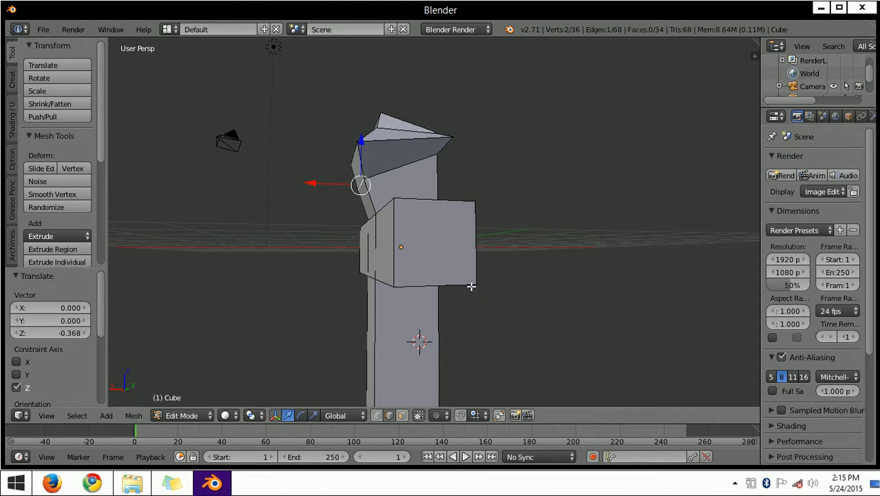
{"action": "left_click", "coordinate": [402, 415]}
{"action": "right_click", "coordinate": [427, 248]}
{"action": "middle_click_drag", "start_coordinate": [429, 246], "coordinate": [417, 264]}
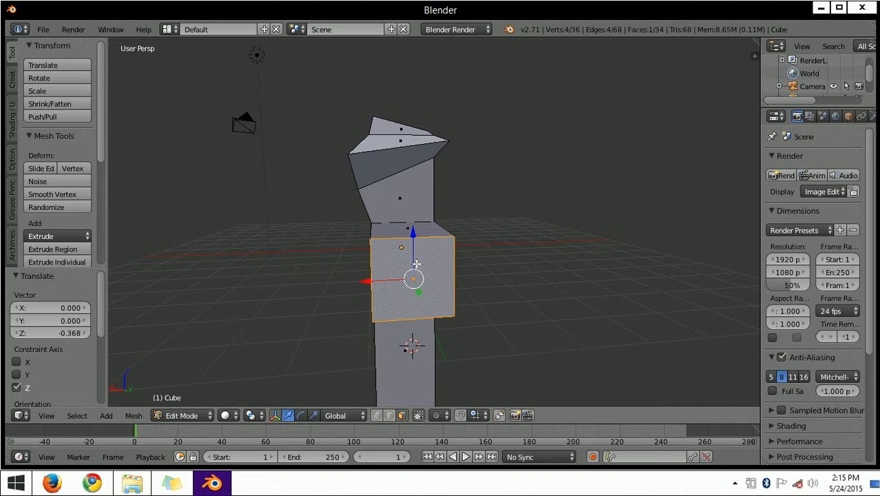
{"action": "key", "text": "w"}
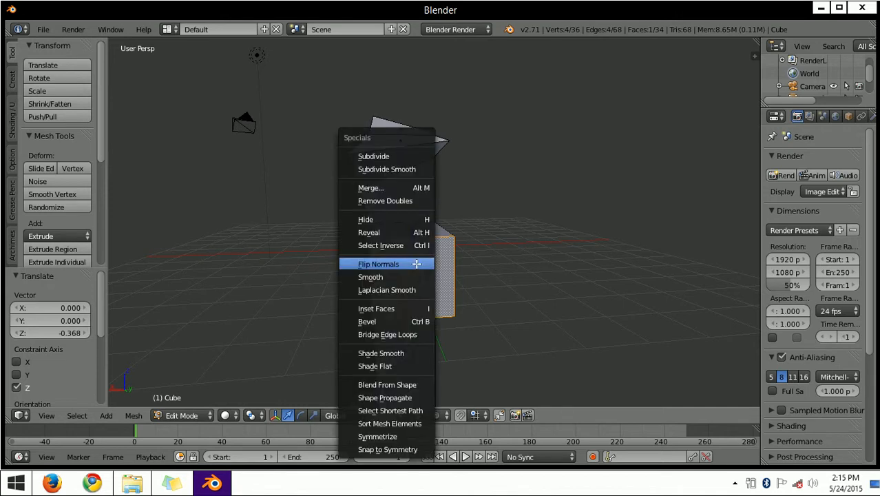
{"action": "left_click", "coordinate": [413, 156]}
Check the four subdivided faces on the arm's end by selecting them one at a time
{"action": "middle_click_drag", "start_coordinate": [408, 295], "coordinate": [581, 244]}
{"action": "right_click", "coordinate": [334, 234]}
{"action": "right_click", "coordinate": [527, 225]}
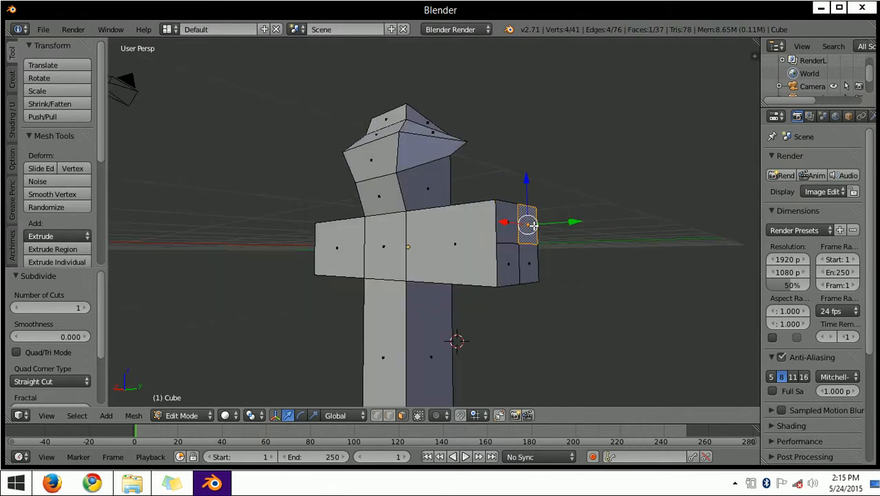
{"action": "right_click", "coordinate": [528, 269]}
{"action": "right_click", "coordinate": [507, 272]}
{"action": "right_click", "coordinate": [508, 224]}
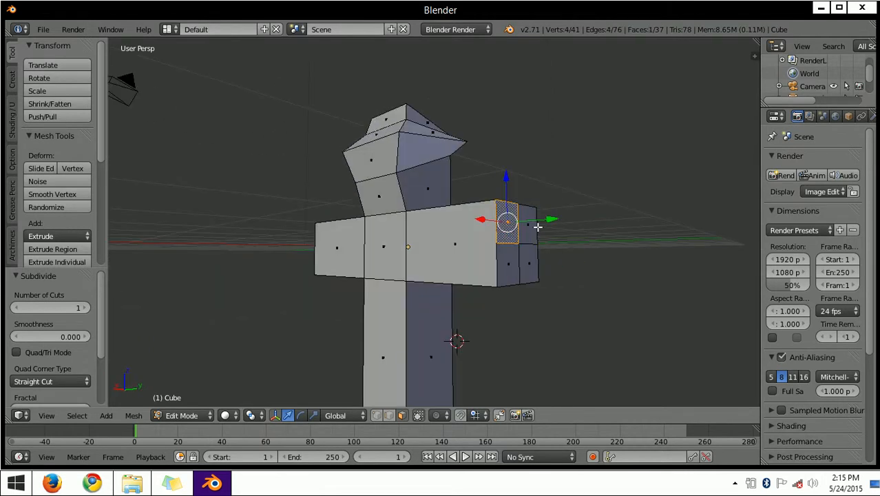
{"action": "right_click", "coordinate": [527, 261]}
{"action": "right_click", "coordinate": [503, 261]}
{"action": "right_click", "coordinate": [516, 231]}
Select all four subdivided faces on the arm's end together
{"action": "right_click", "coordinate": [527, 262]}
{"action": "right_click", "coordinate": [515, 263], "text": "shift"}
{"action": "right_click", "coordinate": [507, 234], "text": "shift"}
{"action": "right_click", "coordinate": [525, 231], "text": "shift"}
Try Subdivide Smooth on the four selected arm-end faces and undo it
{"action": "middle_click_drag", "start_coordinate": [525, 239], "coordinate": [477, 288]}
{"action": "key", "text": "w"}
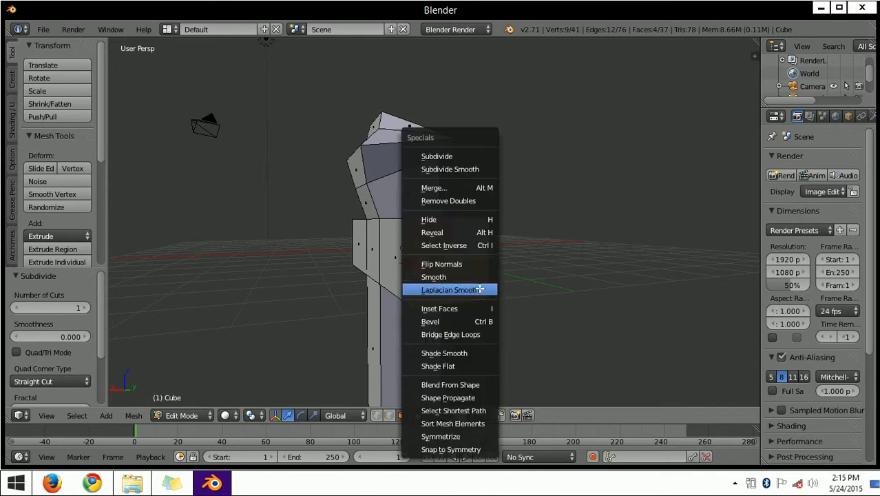
{"action": "left_click", "coordinate": [485, 168]}
{"action": "middle_click_drag", "start_coordinate": [486, 209], "coordinate": [398, 292]}
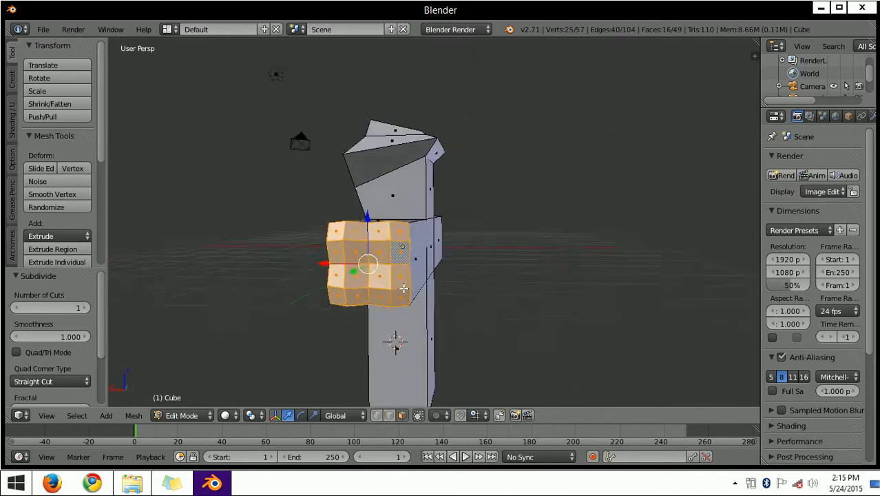
{"action": "scroll", "coordinate": [398, 292], "scroll_direction": "up", "scroll_amount": 3}
{"action": "key", "text": "ctrl+z"}
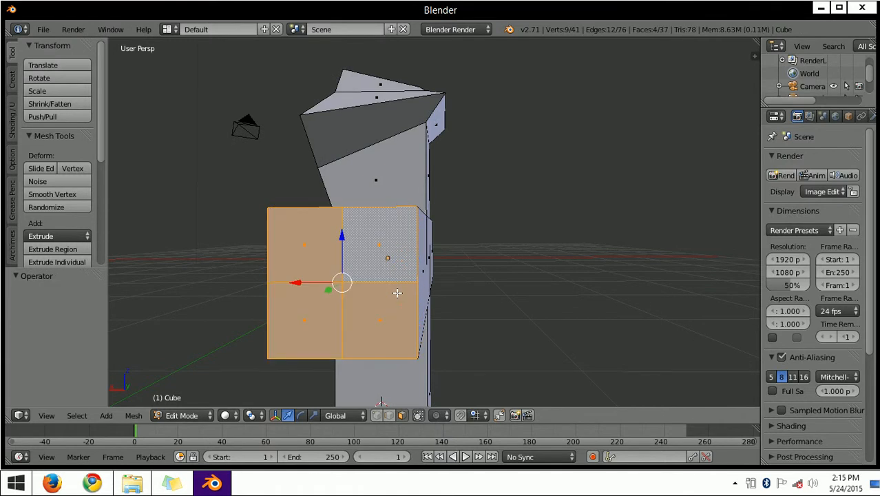
Subdivide the four selected arm-end faces with one cut into a four-by-four grid
{"action": "key", "text": "w"}
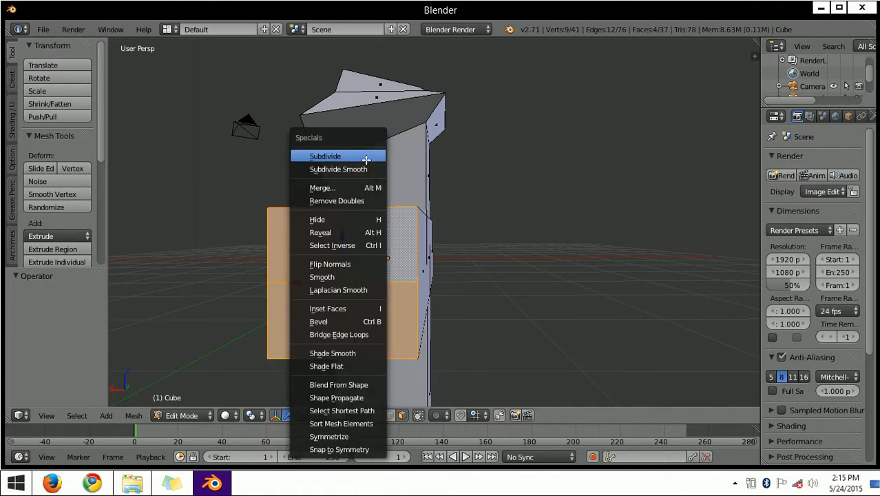
{"action": "left_click", "coordinate": [370, 162]}
{"action": "mouse_move", "coordinate": [342, 280]}
{"action": "middle_mouse_down"}
{"action": "mouse_move", "coordinate": [408, 270]}
{"action": "mouse_move", "coordinate": [357, 284]}
{"action": "middle_mouse_up"}
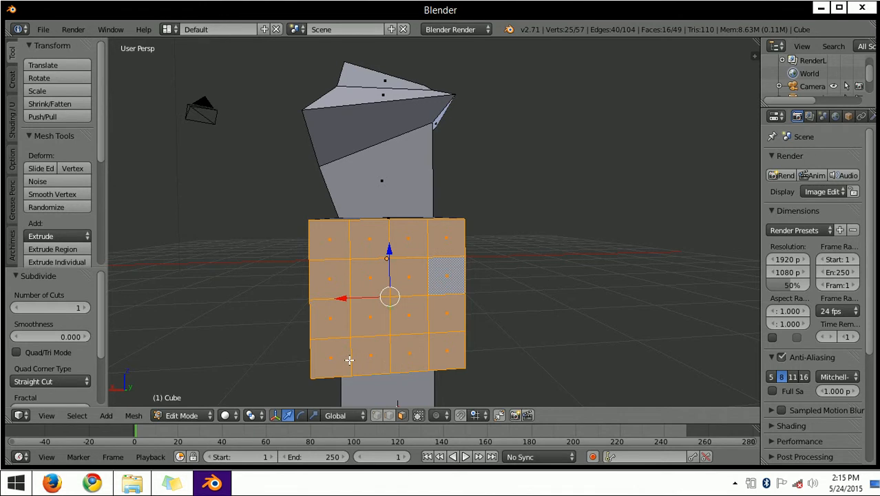
{"action": "middle_click_drag", "start_coordinate": [396, 321], "coordinate": [562, 260]}
Extrude two separate faces in the third row of the arm-end grid into fingers, about 2.08 and 1.96 units along Y
{"action": "right_click", "coordinate": [337, 233]}
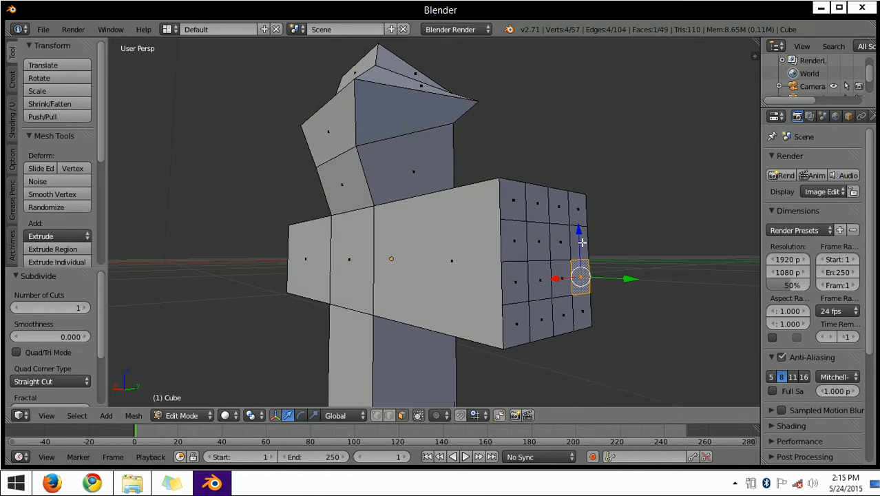
{"action": "right_click", "coordinate": [582, 243]}
{"action": "right_click", "coordinate": [577, 276]}
{"action": "middle_click_drag", "start_coordinate": [566, 283], "coordinate": [554, 299]}
{"action": "scroll", "coordinate": [548, 295], "scroll_direction": "down", "scroll_amount": 4}
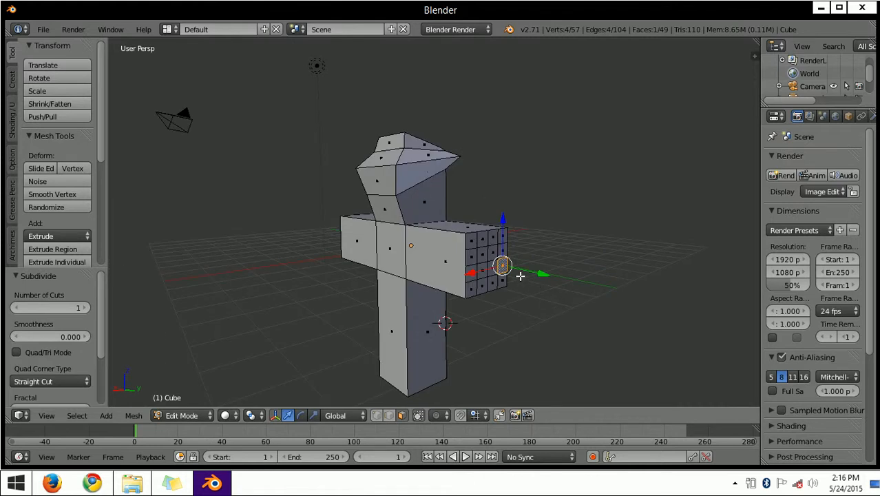
{"action": "key", "text": "e"}
{"action": "left_click", "coordinate": [574, 310]}
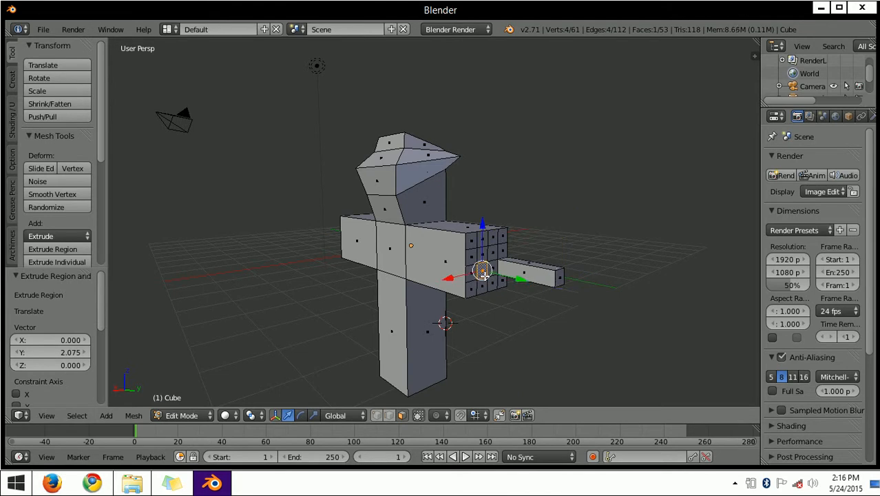
{"action": "key", "text": "e"}
{"action": "left_click", "coordinate": [531, 309]}
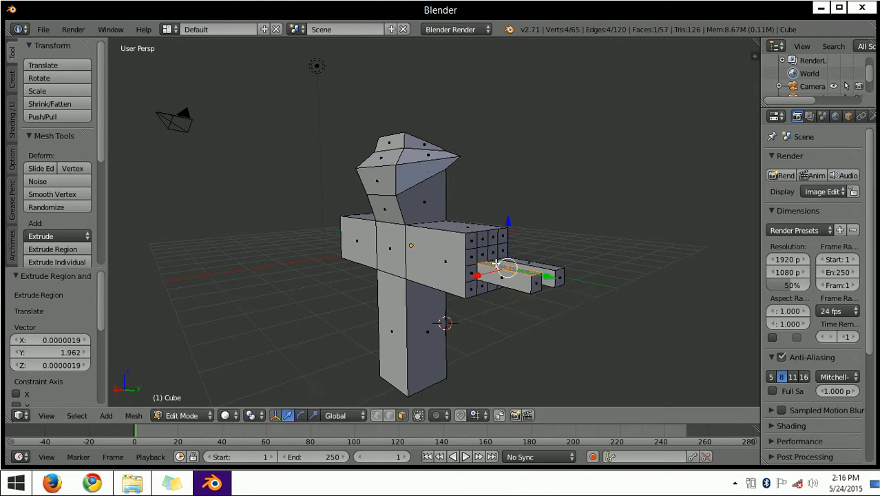
Try extruding the frontmost face in the third row of the arm-end grid about 2.1 units and undo it
{"action": "middle_click_drag", "start_coordinate": [496, 262], "coordinate": [454, 270]}
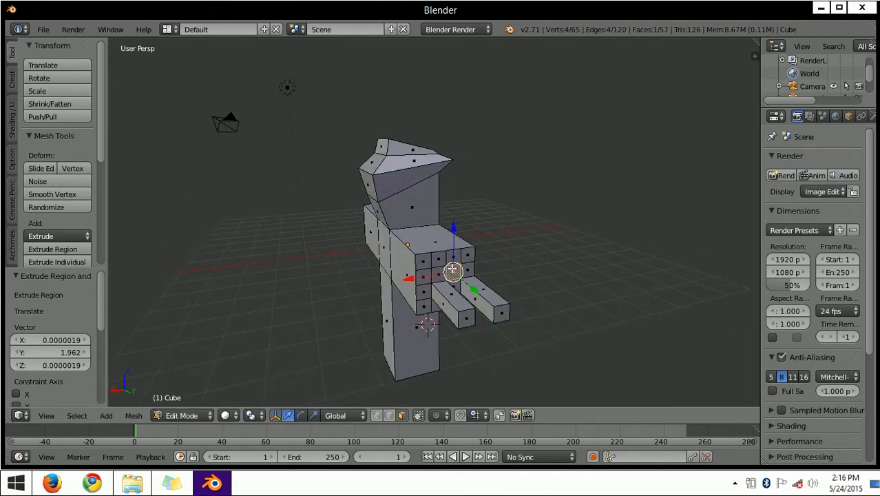
{"action": "right_click", "coordinate": [421, 290]}
{"action": "key", "text": "e"}
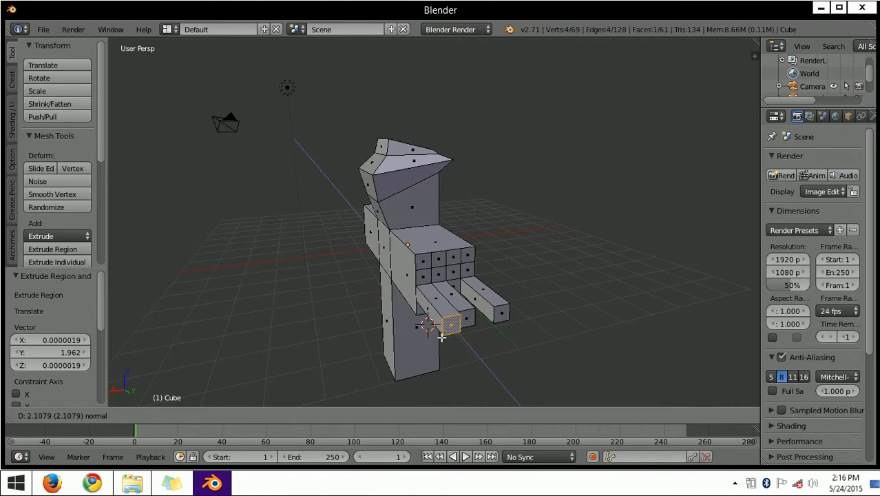
{"action": "left_click", "coordinate": [438, 324]}
{"action": "left_click_drag", "start_coordinate": [424, 320], "coordinate": [414, 320]}
{"action": "middle_click_drag", "start_coordinate": [460, 322], "coordinate": [429, 292]}
{"action": "key", "text": "ctrl+z"}
{"action": "key", "text": "ctrl+z"}
Try extruding the frontmost face in the grid's second row outward and undo it
{"action": "key", "text": "e"}
{"action": "left_click", "coordinate": [444, 330]}
{"action": "middle_click_drag", "start_coordinate": [444, 331], "coordinate": [389, 289]}
{"action": "key", "text": "ctrl+z"}
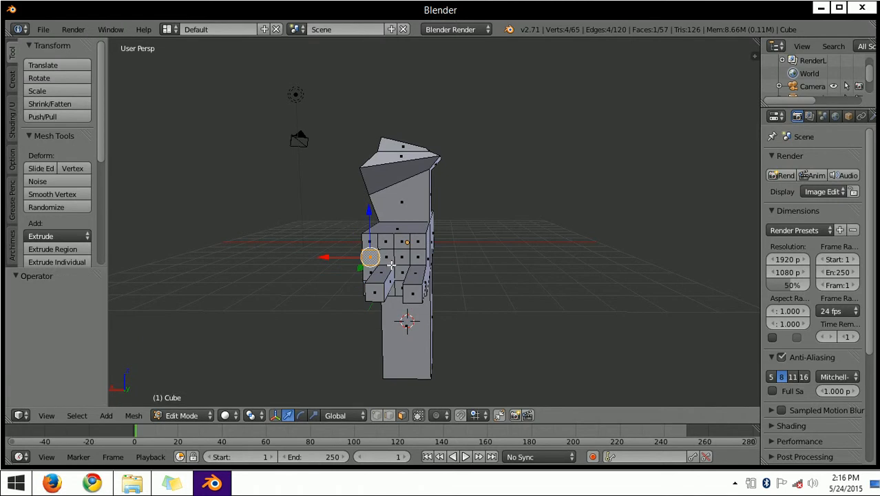
Try extruding a face in the top row of the arm-end grid and undo it
{"action": "right_click", "coordinate": [399, 257]}
{"action": "right_click", "coordinate": [396, 239]}
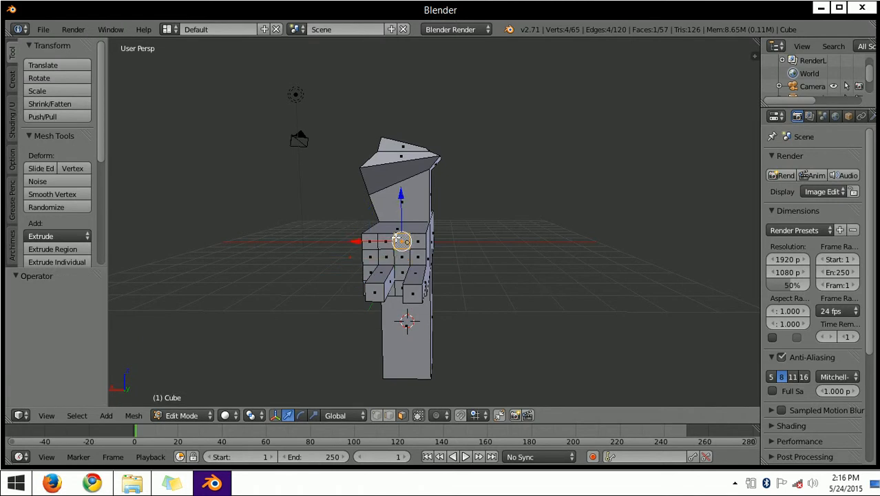
{"action": "key", "text": "e"}
{"action": "left_click", "coordinate": [375, 282]}
{"action": "middle_click_drag", "start_coordinate": [375, 282], "coordinate": [364, 254]}
{"action": "key", "text": "ctrl+z"}
Scale up the end face of the rear finger by about 1.99 and again by about 1.07
{"action": "scroll", "coordinate": [369, 265], "scroll_direction": "up", "scroll_amount": 2}
{"action": "middle_click_drag", "start_coordinate": [384, 316], "coordinate": [378, 160]}
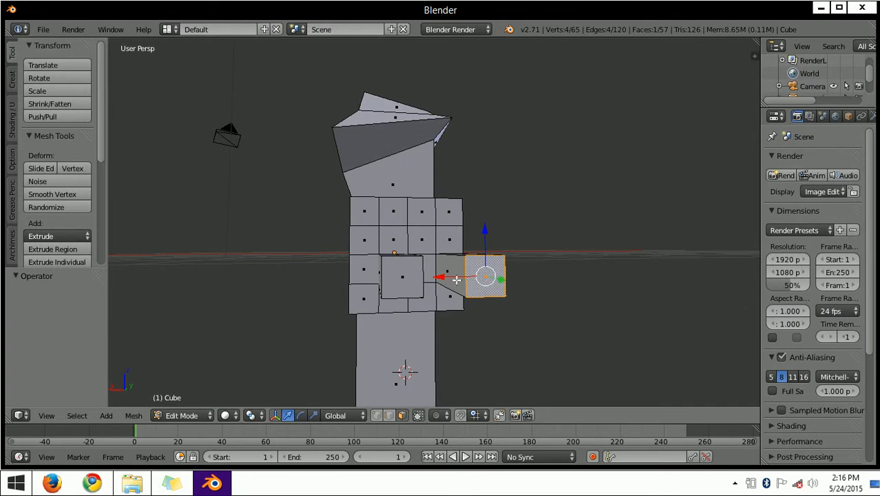
{"action": "key", "text": "s"}
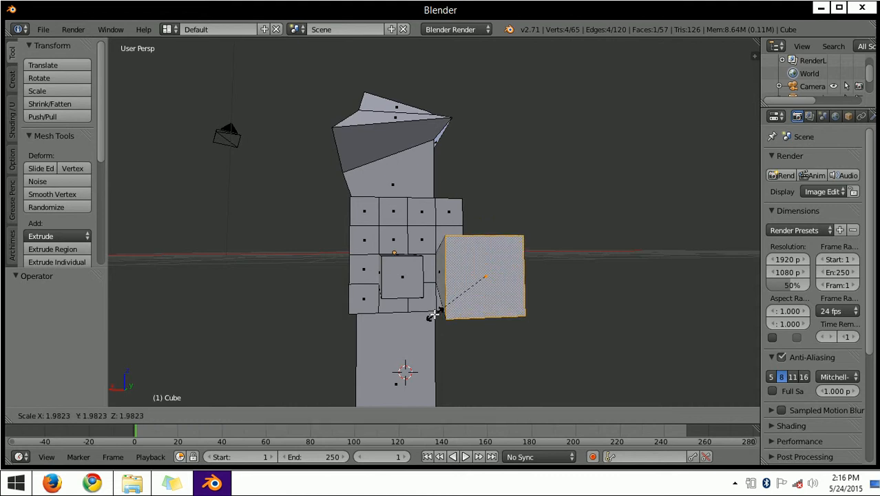
{"action": "left_click", "coordinate": [432, 314]}
{"action": "mouse_move", "coordinate": [432, 313]}
{"action": "middle_mouse_down"}
{"action": "mouse_move", "coordinate": [391, 368]}
{"action": "mouse_move", "coordinate": [310, 314]}
{"action": "mouse_move", "coordinate": [497, 277]}
{"action": "mouse_move", "coordinate": [545, 320]}
{"action": "mouse_move", "coordinate": [420, 307]}
{"action": "middle_mouse_up"}
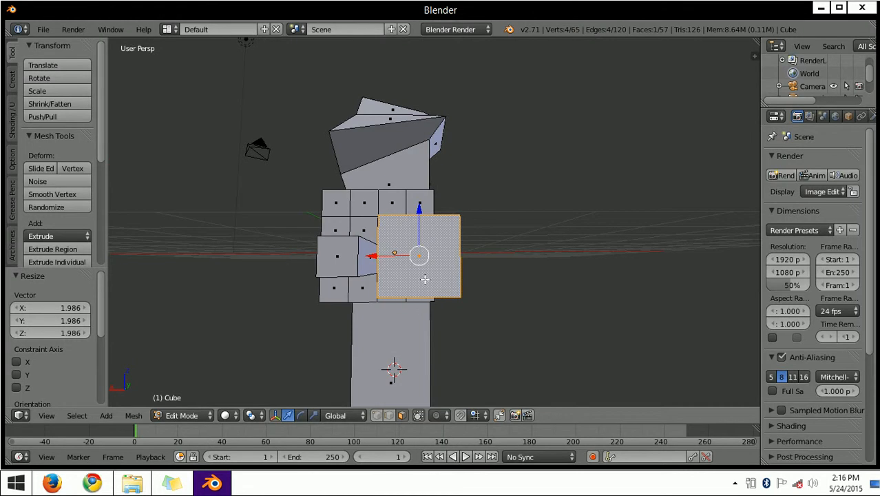
{"action": "key", "text": "s"}
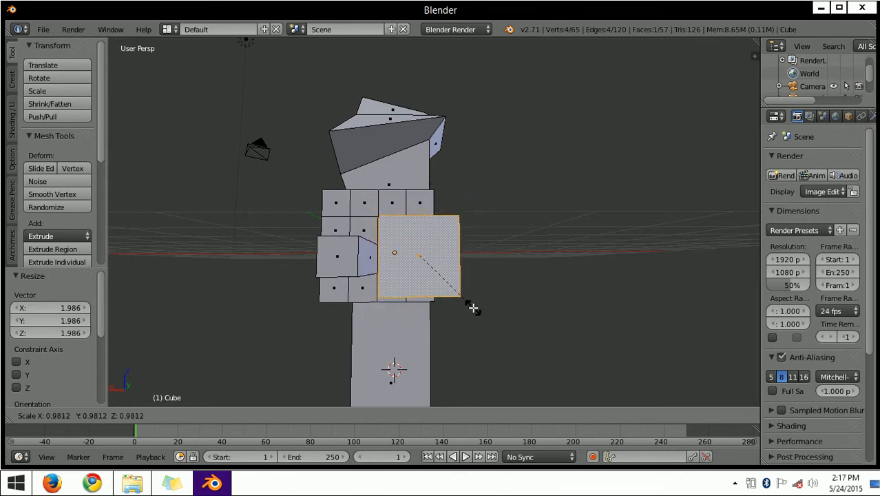
{"action": "left_click", "coordinate": [479, 312]}
{"action": "middle_click_drag", "start_coordinate": [404, 271], "coordinate": [441, 277]}
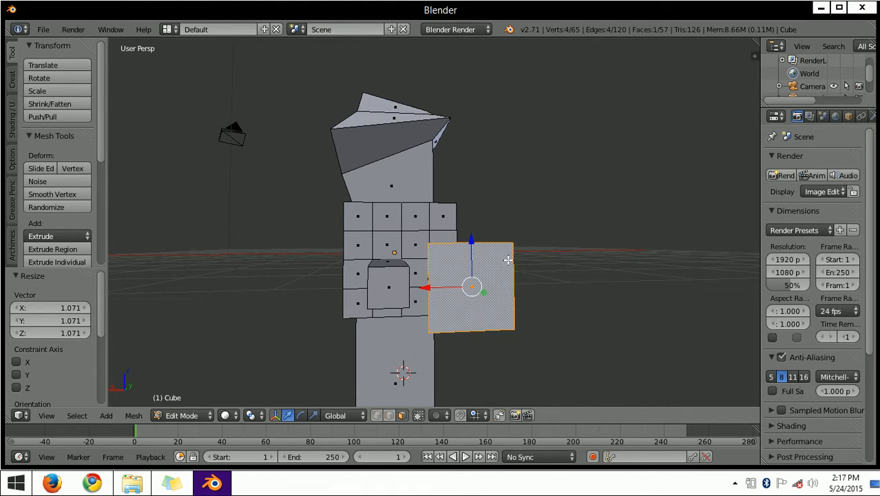
Rotate the enlarged end face of the rear finger by about 45 degrees, with a second adjustment of -0.22 degrees
{"action": "key", "text": "r"}
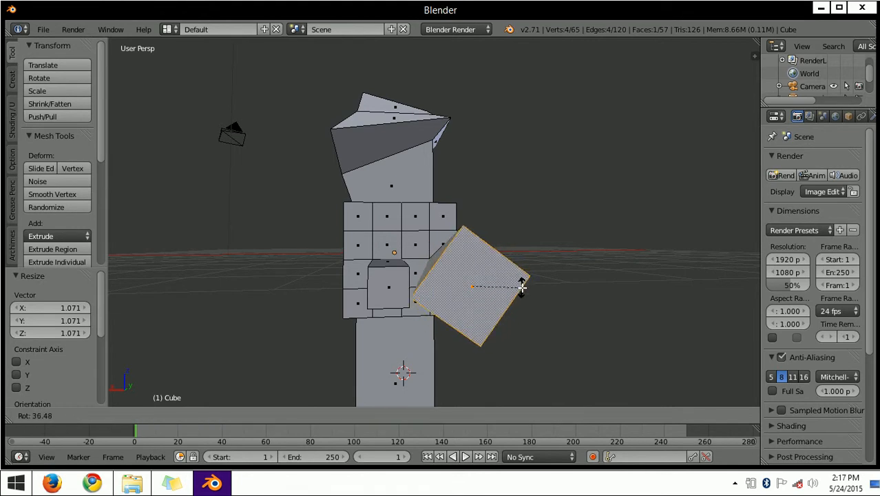
{"action": "left_click", "coordinate": [523, 294]}
{"action": "middle_click_drag", "start_coordinate": [458, 318], "coordinate": [387, 329]}
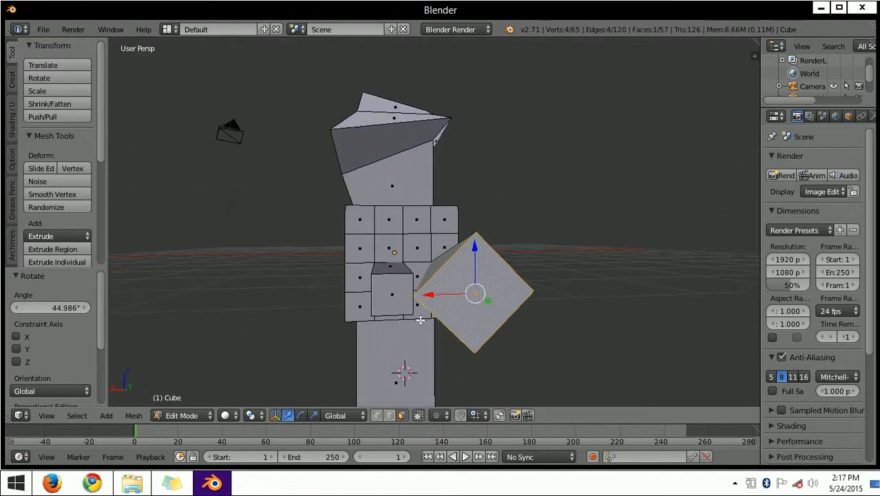
{"action": "key", "text": "r"}
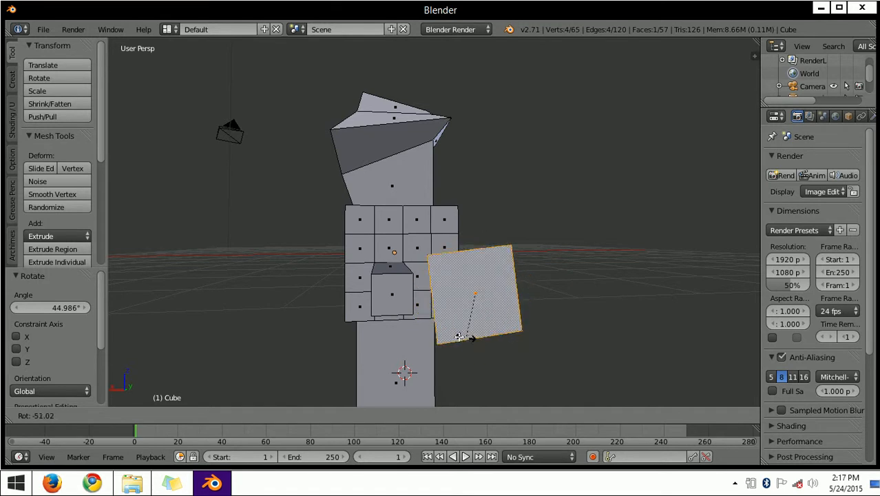
{"action": "left_click", "coordinate": [417, 324]}
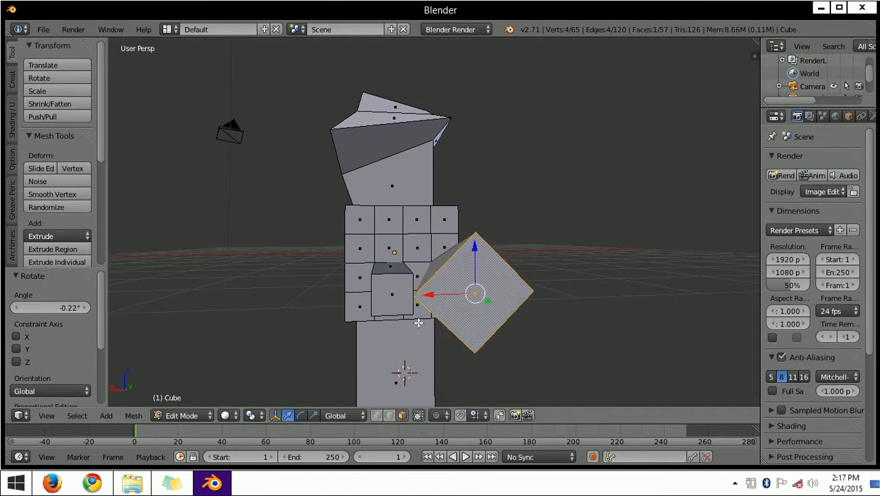
{"action": "middle_click_drag", "start_coordinate": [418, 323], "coordinate": [581, 303]}
{"action": "scroll", "coordinate": [525, 283], "scroll_direction": "down", "scroll_amount": 3}
{"action": "middle_click_drag", "start_coordinate": [375, 259], "coordinate": [340, 170]}
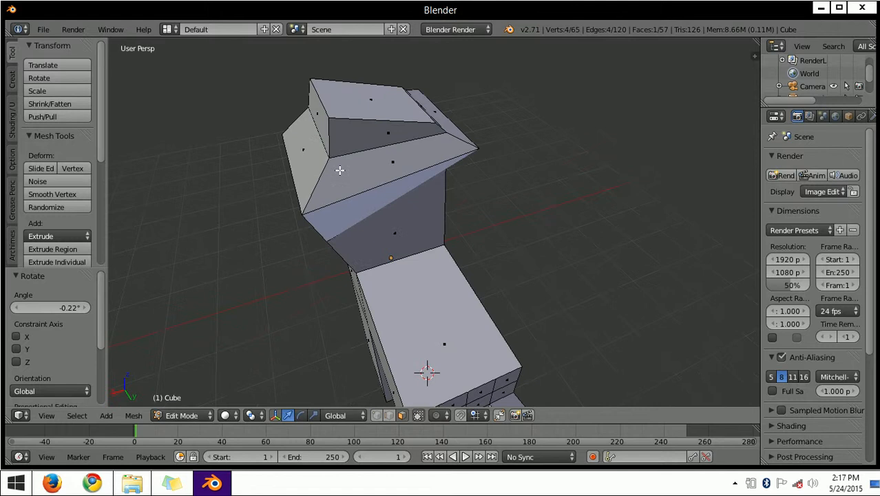
Delete the front face of the head's flared lower section
{"action": "right_click", "coordinate": [369, 111]}
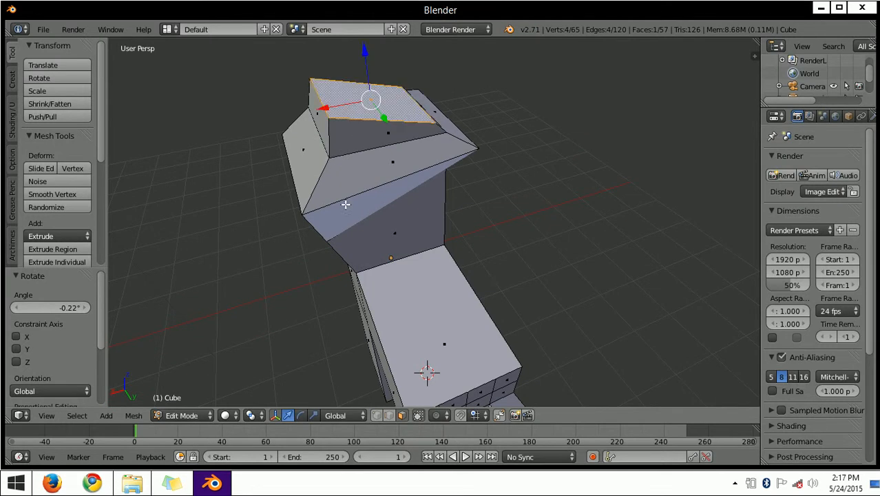
{"action": "middle_click_drag", "start_coordinate": [345, 205], "coordinate": [466, 146]}
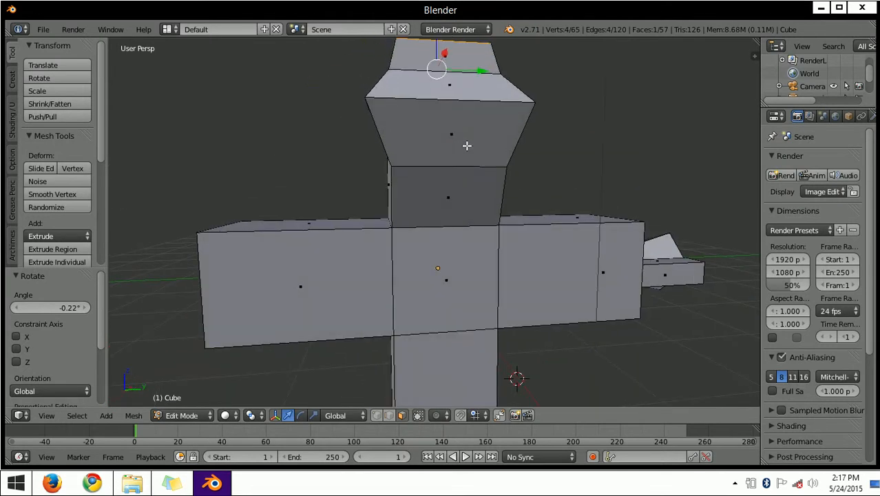
{"action": "scroll", "coordinate": [441, 206], "scroll_direction": "up", "scroll_amount": 2}
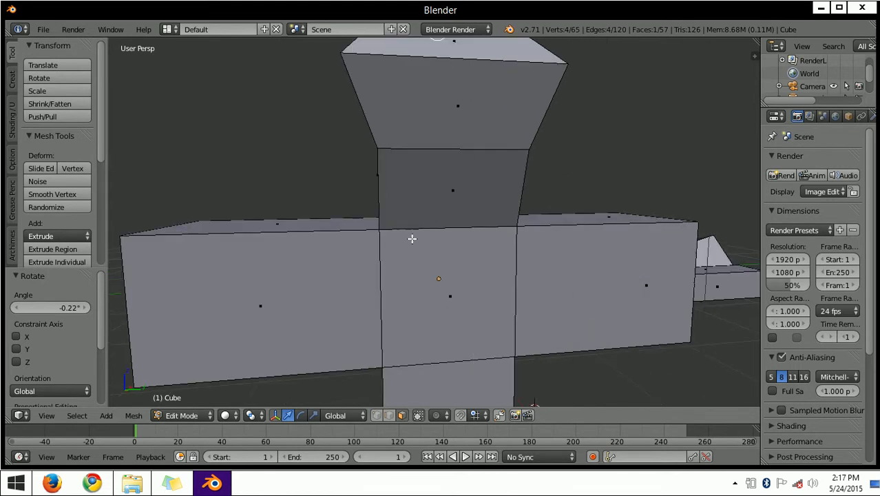
{"action": "middle_click_drag", "start_coordinate": [481, 229], "coordinate": [351, 215]}
{"action": "scroll", "coordinate": [345, 212], "scroll_direction": "down", "scroll_amount": 3}
{"action": "middle_click_drag", "start_coordinate": [401, 256], "coordinate": [421, 150]}
{"action": "right_click", "coordinate": [369, 163], "text": "alt"}
{"action": "mouse_move", "coordinate": [369, 164]}
{"action": "middle_mouse_down"}
{"action": "mouse_move", "coordinate": [516, 181]}
{"action": "mouse_move", "coordinate": [456, 166]}
{"action": "mouse_move", "coordinate": [352, 165]}
{"action": "middle_mouse_up"}
{"action": "scroll", "coordinate": [456, 166], "scroll_direction": "up", "scroll_amount": 2}
{"action": "scroll", "coordinate": [451, 171], "scroll_direction": "down", "scroll_amount": 1}
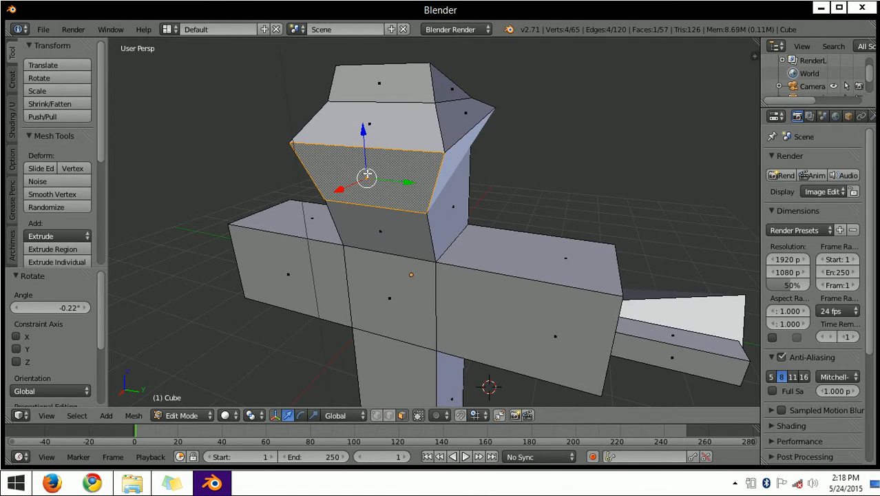
{"action": "middle_click_drag", "start_coordinate": [390, 169], "coordinate": [345, 168]}
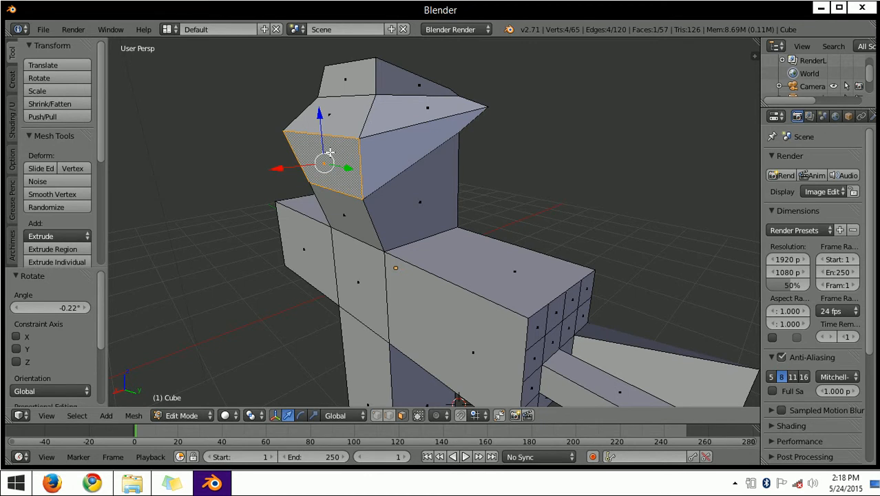
{"action": "key", "text": "x"}
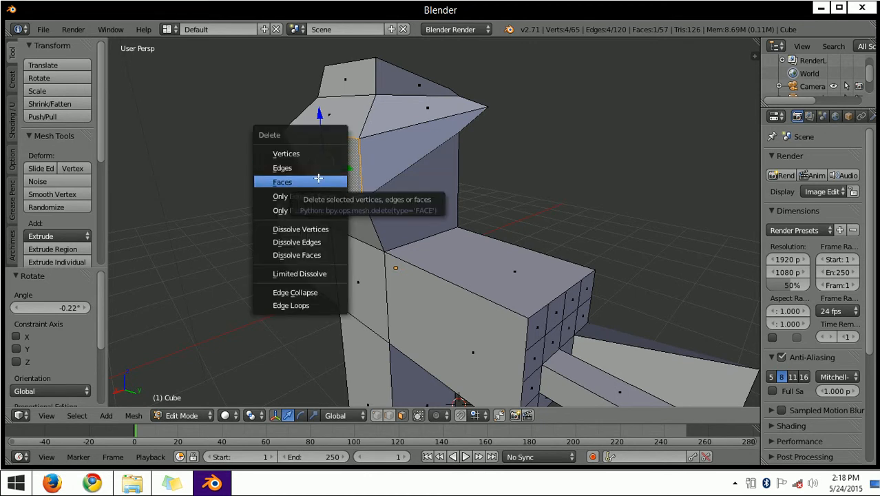
{"action": "left_click", "coordinate": [316, 181]}
{"action": "middle_click_drag", "start_coordinate": [318, 181], "coordinate": [376, 142]}
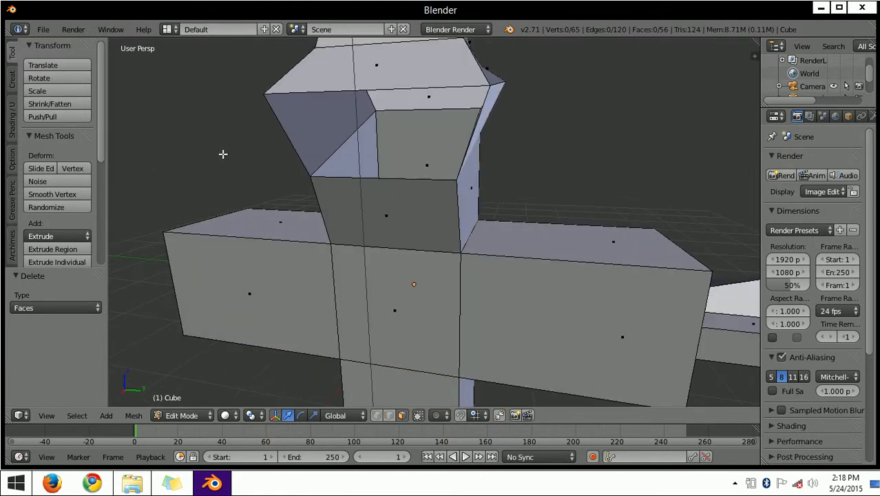
Delete the vertices of the head's top face
{"action": "middle_click_drag", "start_coordinate": [456, 149], "coordinate": [397, 257]}
{"action": "scroll", "coordinate": [396, 243], "scroll_direction": "down", "scroll_amount": 1}
{"action": "right_click", "coordinate": [374, 206]}
{"action": "middle_click_drag", "start_coordinate": [374, 207], "coordinate": [461, 166]}
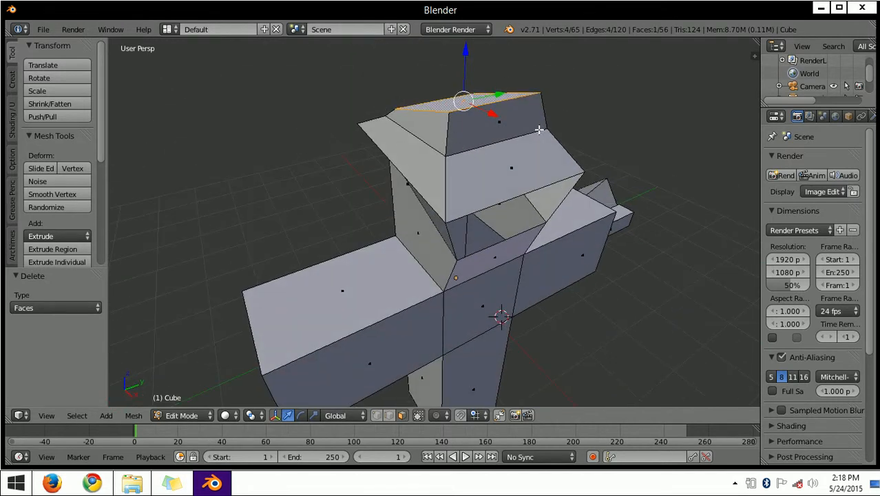
{"action": "middle_click_drag", "start_coordinate": [484, 111], "coordinate": [433, 173]}
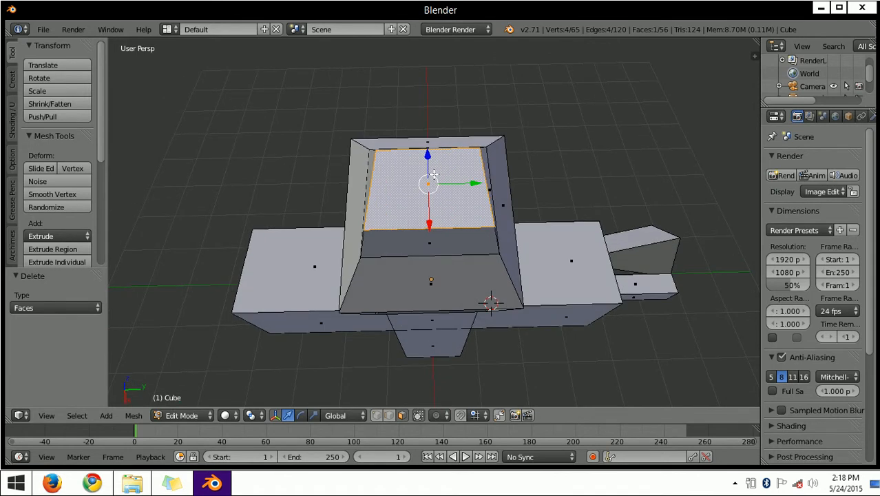
{"action": "key", "text": "x"}
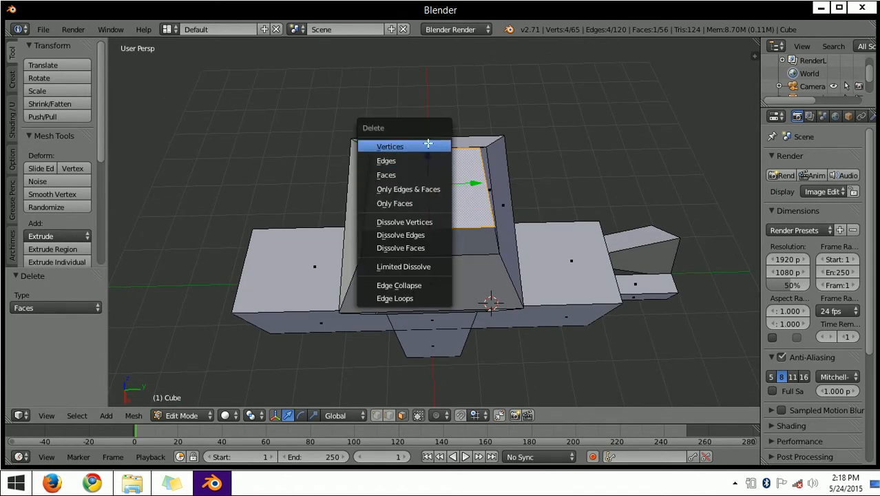
{"action": "left_click", "coordinate": [422, 147]}
Delete the edges of the sloped front face above the opening in the head
{"action": "middle_click_drag", "start_coordinate": [474, 193], "coordinate": [403, 149]}
{"action": "right_click", "coordinate": [402, 154]}
{"action": "key", "text": "x"}
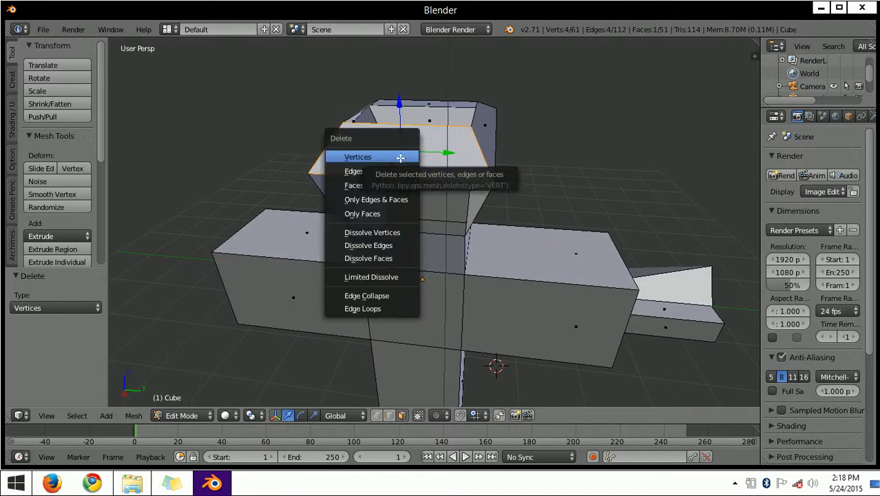
{"action": "left_click", "coordinate": [400, 171]}
{"action": "middle_click_drag", "start_coordinate": [407, 179], "coordinate": [400, 210]}
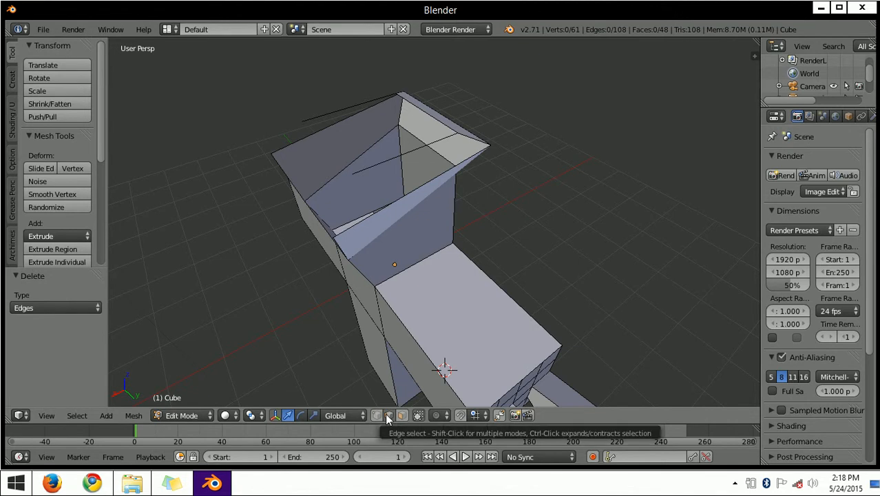
Select the loose and boundary edges around the head's opening and fill them with a face
{"action": "right_click", "coordinate": [345, 104]}
{"action": "right_click", "coordinate": [413, 154], "text": "shift"}
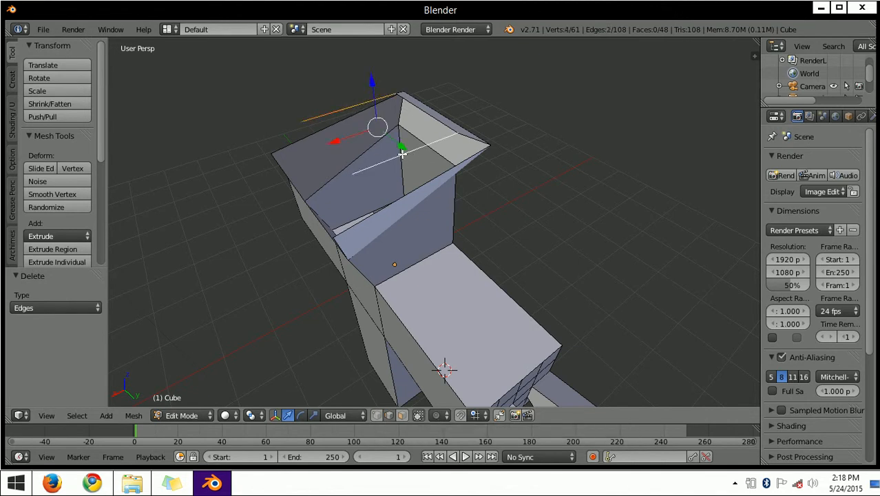
{"action": "right_click", "coordinate": [423, 110], "text": "shift"}
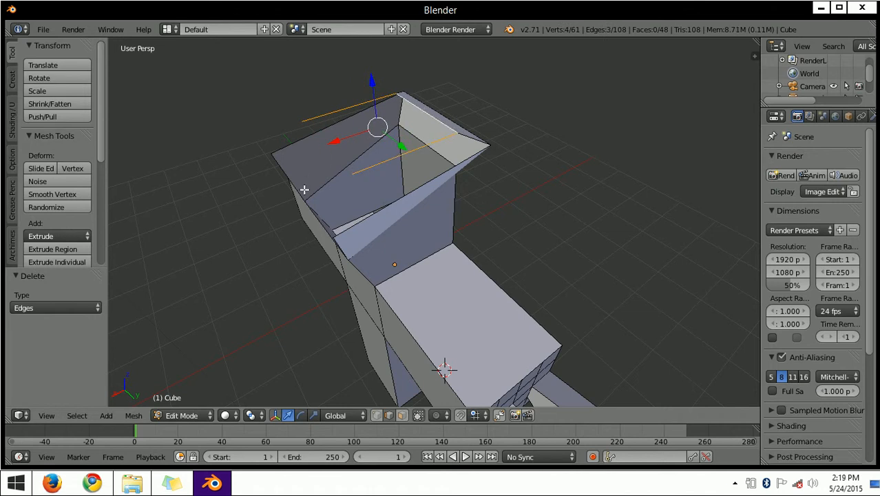
{"action": "middle_click_drag", "start_coordinate": [303, 187], "coordinate": [326, 123]}
{"action": "right_click", "coordinate": [336, 118], "text": "shift"}
{"action": "right_click", "coordinate": [482, 122], "text": "shift"}
{"action": "middle_click_drag", "start_coordinate": [481, 122], "coordinate": [388, 142]}
{"action": "middle_click_drag", "start_coordinate": [306, 181], "coordinate": [320, 138]}
{"action": "right_click", "coordinate": [320, 138], "text": "shift"}
{"action": "right_click", "coordinate": [435, 141], "text": "shift"}
{"action": "right_click", "coordinate": [386, 168], "text": "shift"}
{"action": "middle_click_drag", "start_coordinate": [396, 150], "coordinate": [440, 181]}
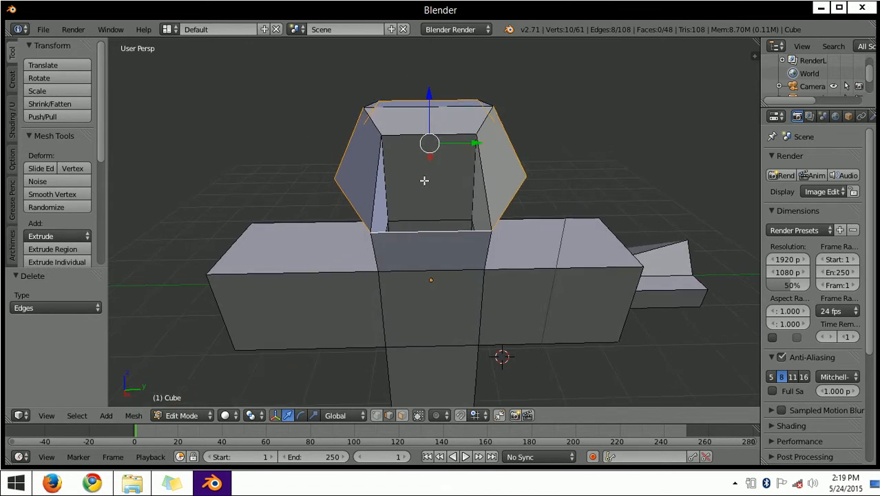
{"action": "middle_click_drag", "start_coordinate": [423, 157], "coordinate": [449, 135]}
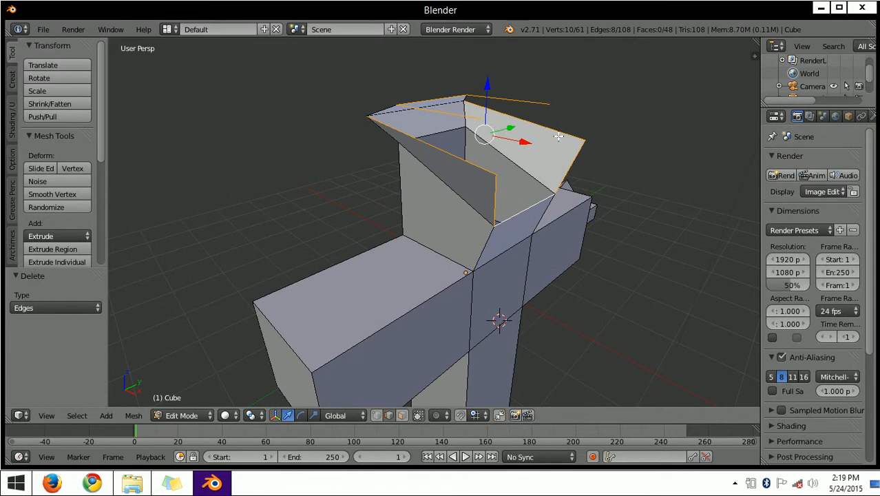
{"action": "key", "text": "f"}
{"action": "middle_click_drag", "start_coordinate": [557, 136], "coordinate": [740, 122]}
Undo the fill, create the face from the same edges again and check the head in Object Mode
{"action": "key", "text": "ctrl+z"}
{"action": "key", "text": "f"}
{"action": "middle_click_drag", "start_coordinate": [507, 143], "coordinate": [333, 116]}
{"action": "key", "text": "Tab"}
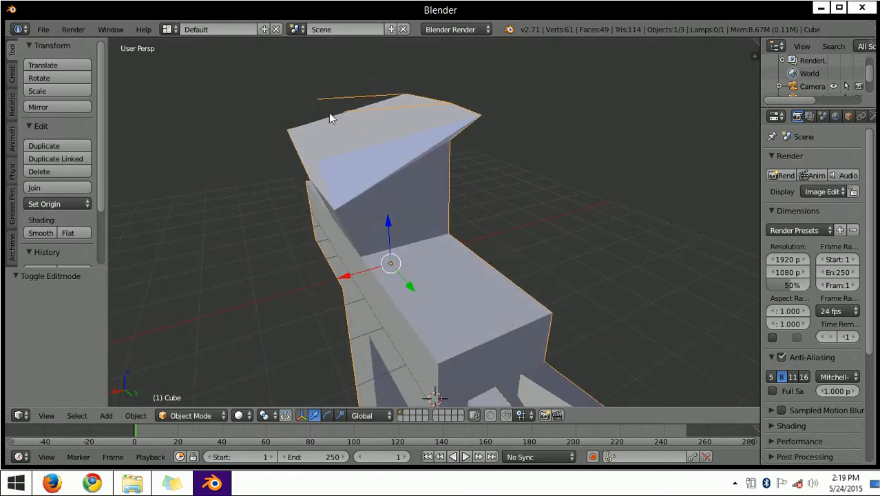
{"action": "middle_click_drag", "start_coordinate": [333, 139], "coordinate": [416, 168]}
Undo the edits back to the plain cross shape without the flared head and fingers, staying in Edit Mode
{"action": "key", "text": "ctrl+z"}
{"action": "key", "text": "Tab"}
{"action": "right_click", "coordinate": [377, 141]}
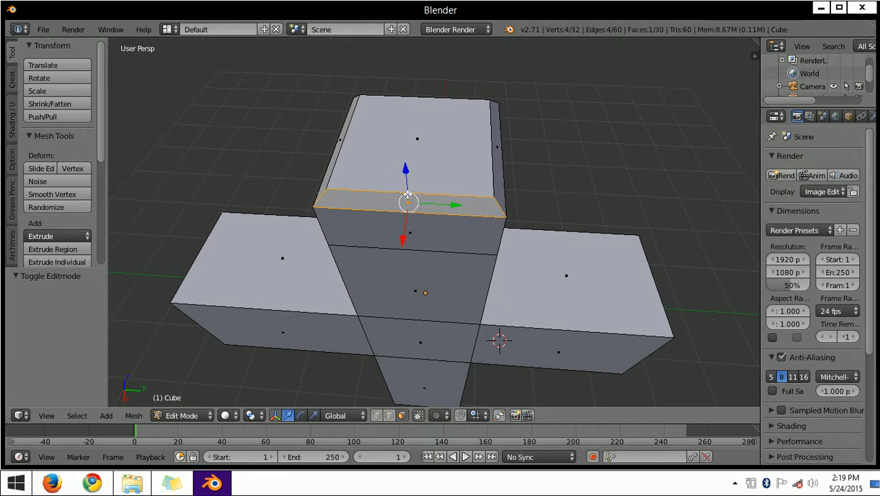
{"action": "scroll", "coordinate": [407, 194], "scroll_direction": "down", "scroll_amount": 3}
{"action": "mouse_move", "coordinate": [394, 221]}
{"action": "middle_mouse_down"}
{"action": "mouse_move", "coordinate": [483, 125]}
{"action": "mouse_move", "coordinate": [474, 136]}
{"action": "mouse_move", "coordinate": [495, 87]}
{"action": "mouse_move", "coordinate": [406, 88]}
{"action": "mouse_move", "coordinate": [343, 159]}
{"action": "mouse_move", "coordinate": [279, 176]}
{"action": "middle_mouse_up"}
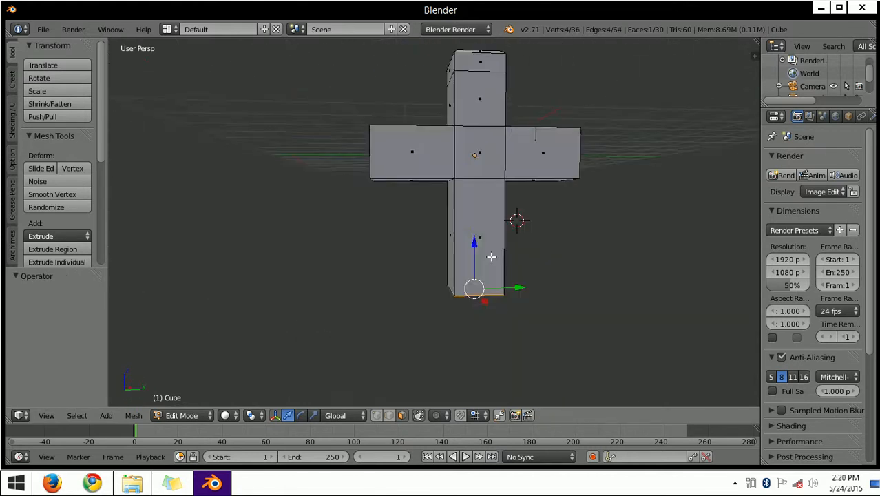
Inset the bottom face of the cross's leg with a thickness of about 0.127
{"action": "middle_click_drag", "start_coordinate": [491, 258], "coordinate": [411, 208]}
{"action": "scroll", "coordinate": [416, 212], "scroll_direction": "up", "scroll_amount": 2}
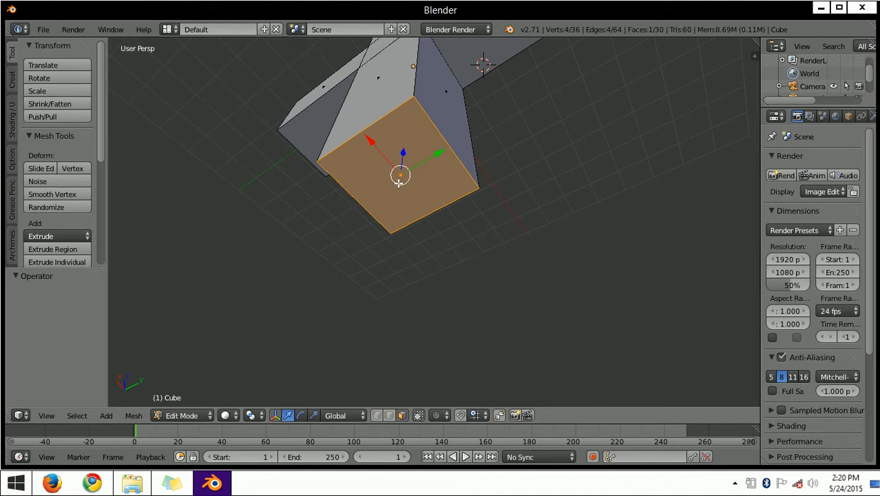
{"action": "key", "text": "i"}
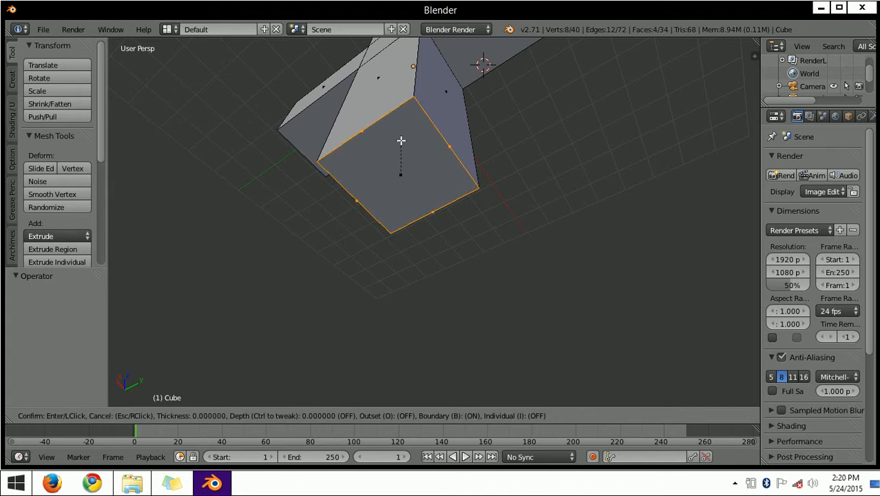
{"action": "left_click", "coordinate": [399, 178]}
{"action": "middle_click_drag", "start_coordinate": [400, 178], "coordinate": [428, 191]}
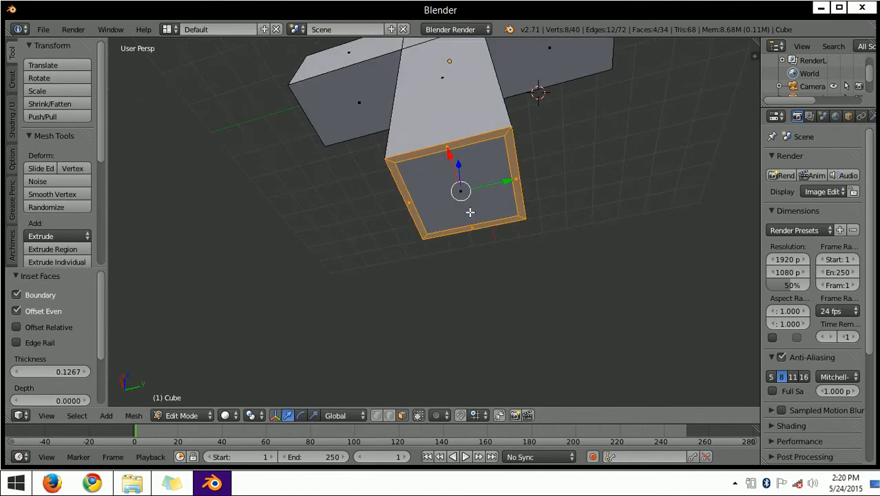
{"action": "middle_click_drag", "start_coordinate": [478, 173], "coordinate": [481, 181]}
{"action": "middle_click_drag", "start_coordinate": [499, 241], "coordinate": [535, 230]}
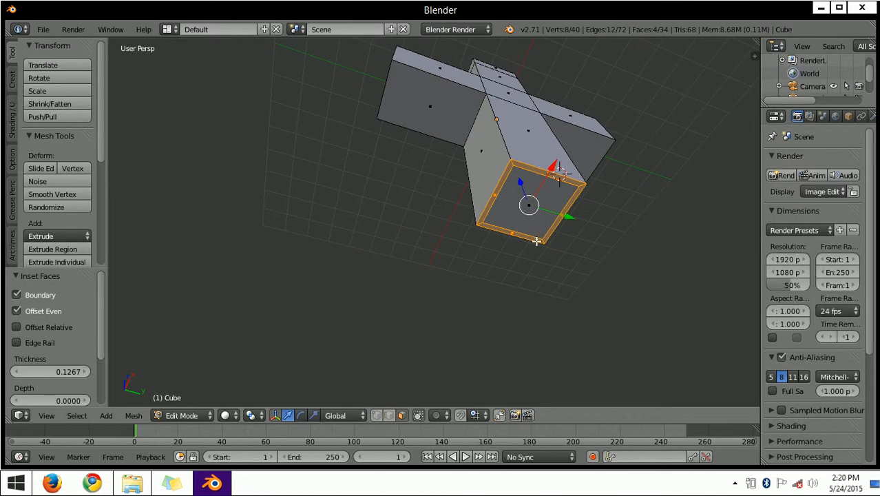
Inset the selected rim faces again with a thickness of about 0.469 and extrude them about -1.505 along Z
{"action": "key", "text": "i"}
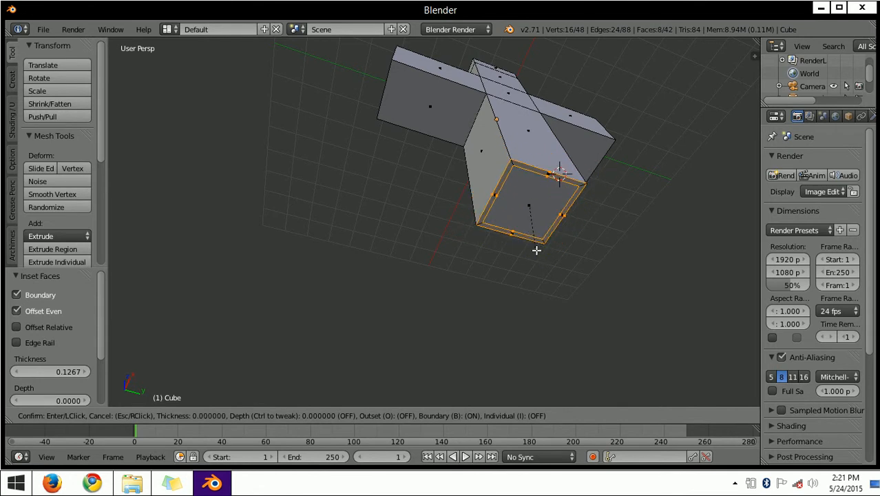
{"action": "left_click", "coordinate": [526, 233]}
{"action": "middle_click_drag", "start_coordinate": [526, 232], "coordinate": [477, 293]}
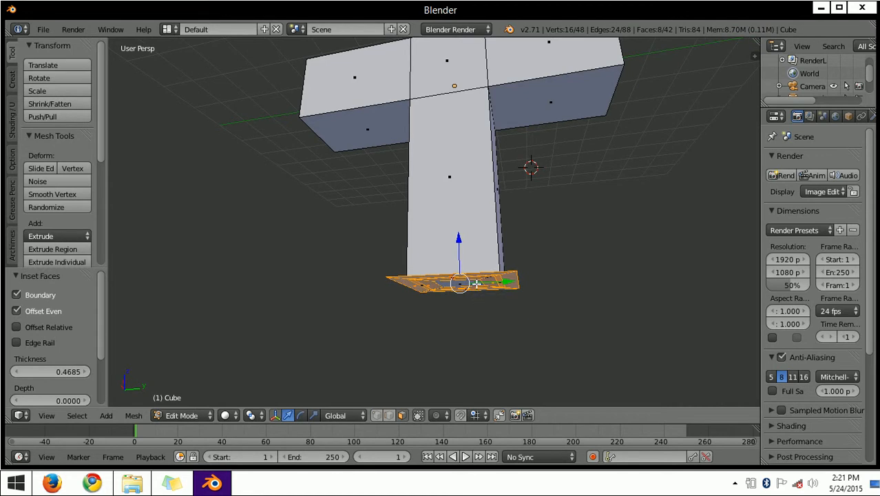
{"action": "key", "text": "e"}
{"action": "left_click", "coordinate": [459, 350]}
{"action": "middle_click_drag", "start_coordinate": [459, 351], "coordinate": [515, 165]}
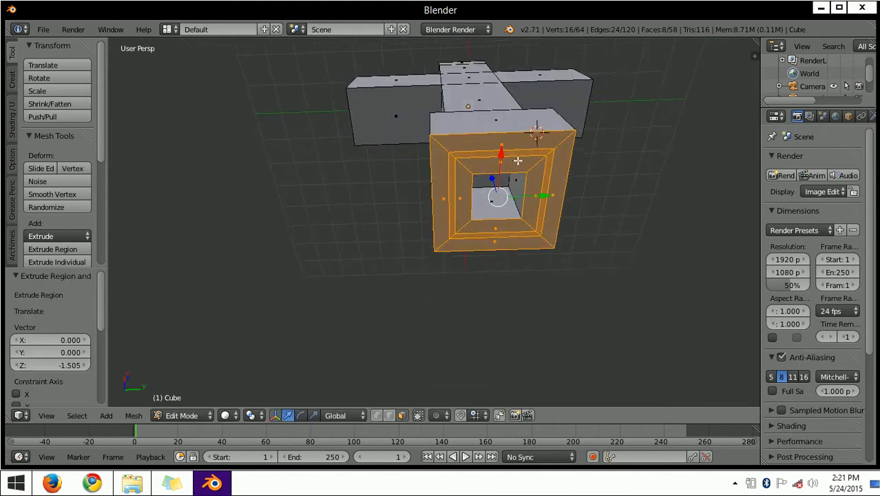
Select the four edges around the square hole under the base in edge select mode and fill them with a face
{"action": "middle_click_drag", "start_coordinate": [510, 214], "coordinate": [350, 176]}
{"action": "left_click", "coordinate": [389, 415]}
{"action": "right_click", "coordinate": [309, 215]}
{"action": "right_click", "coordinate": [350, 170], "text": "shift"}
{"action": "right_click", "coordinate": [365, 203], "text": "shift"}
{"action": "right_click", "coordinate": [287, 179], "text": "shift"}
{"action": "middle_click_drag", "start_coordinate": [287, 174], "coordinate": [407, 188]}
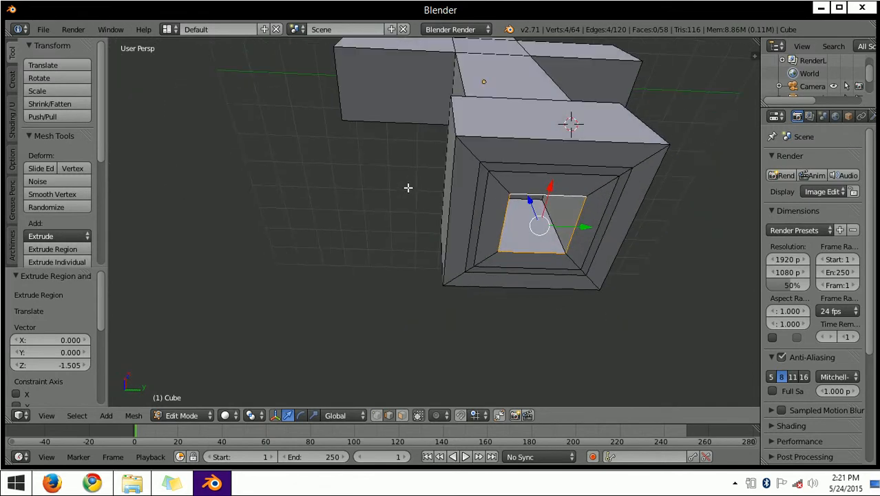
{"action": "key", "text": "f"}
Examine the filled underside of the base and its junction with the leg
{"action": "middle_click_drag", "start_coordinate": [578, 242], "coordinate": [532, 188]}
{"action": "right_click", "coordinate": [532, 188]}
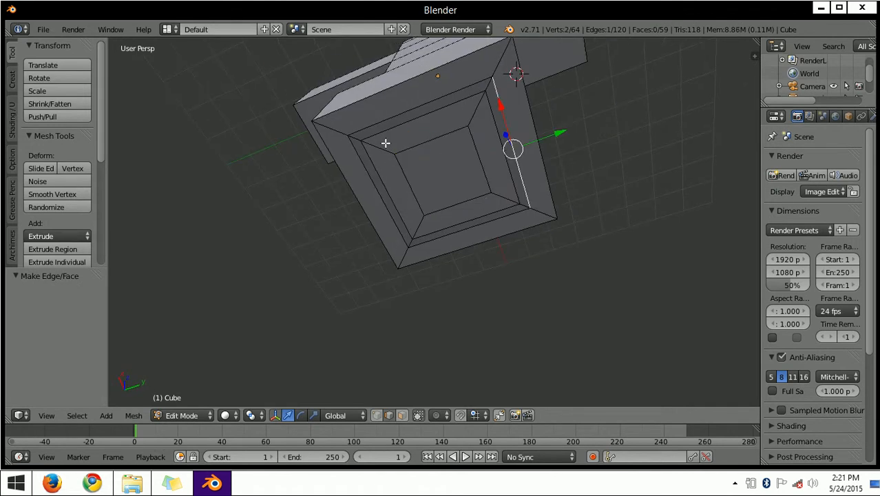
{"action": "middle_click_drag", "start_coordinate": [409, 133], "coordinate": [402, 144]}
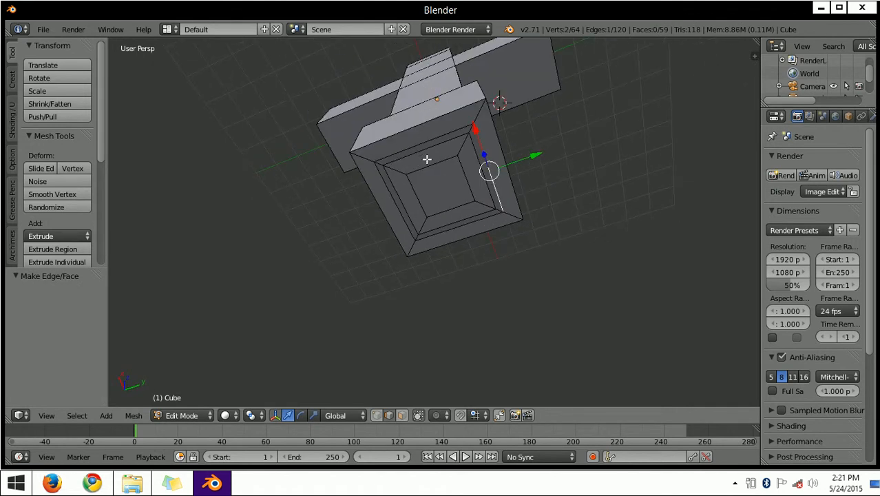
{"action": "middle_click_drag", "start_coordinate": [446, 190], "coordinate": [436, 278]}
{"action": "scroll", "coordinate": [448, 241], "scroll_direction": "up", "scroll_amount": 4}
{"action": "scroll", "coordinate": [448, 242], "scroll_direction": "down", "scroll_amount": 3}
{"action": "scroll", "coordinate": [437, 277], "scroll_direction": "up", "scroll_amount": 2}
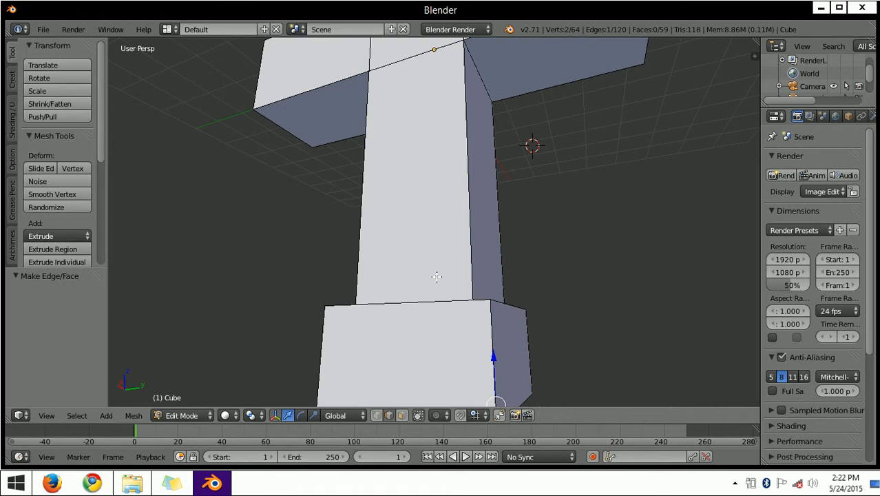
{"action": "scroll", "coordinate": [436, 276], "scroll_direction": "down", "scroll_amount": 4}
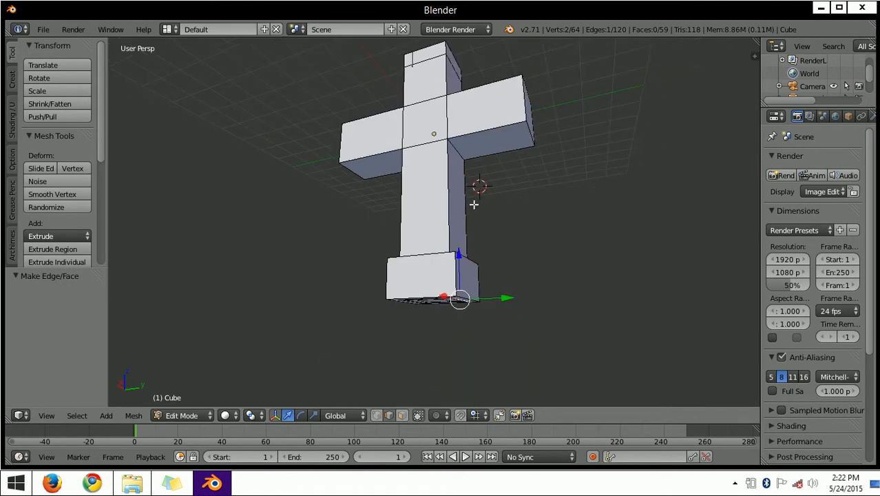
Switch to Object Mode and view the whole cross with its base
{"action": "key", "text": "Tab"}
{"action": "middle_click_drag", "start_coordinate": [428, 215], "coordinate": [485, 191]}
{"action": "scroll", "coordinate": [575, 203], "scroll_direction": "down", "scroll_amount": 5}
{"action": "scroll", "coordinate": [447, 181], "scroll_direction": "up", "scroll_amount": 4}
{"action": "scroll", "coordinate": [484, 185], "scroll_direction": "down", "scroll_amount": 2}
{"action": "scroll", "coordinate": [484, 185], "scroll_direction": "up", "scroll_amount": 2}
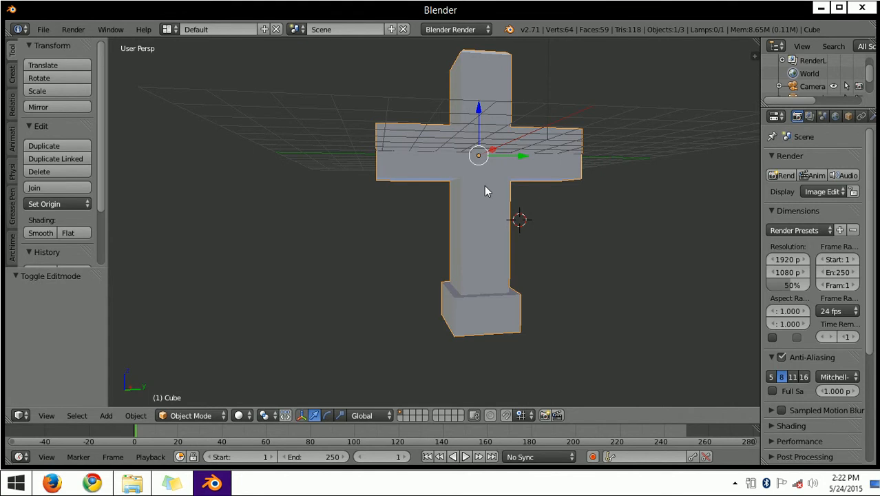
Duplicate the cross and move the copy about -9.854 along the Y axis
{"action": "key", "text": "shift+d"}
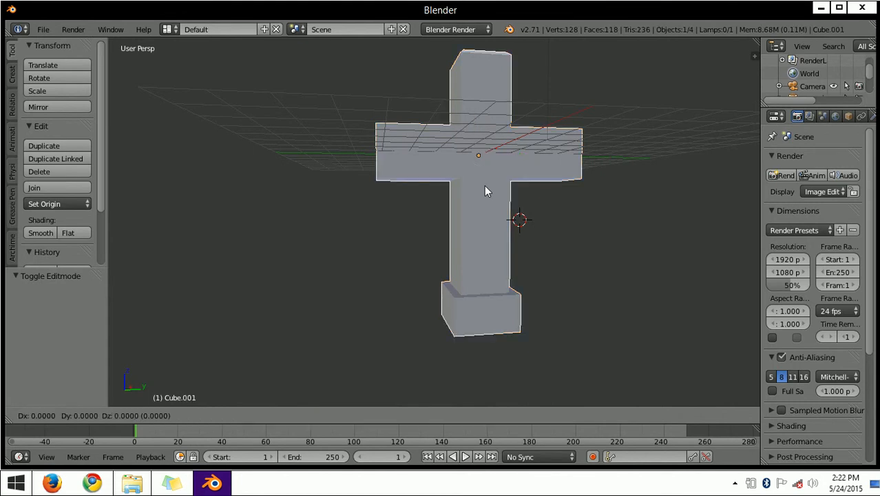
{"action": "right_click", "coordinate": [485, 186]}
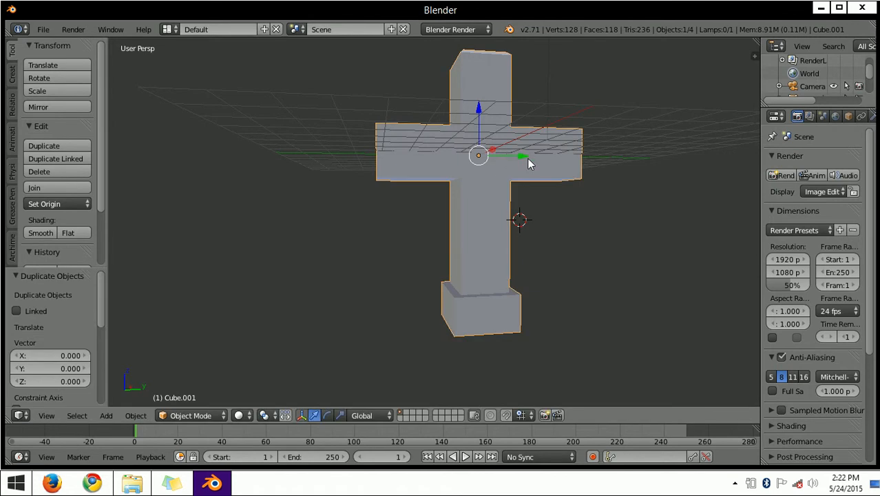
{"action": "middle_click_drag", "start_coordinate": [527, 159], "coordinate": [521, 178]}
{"action": "left_click_drag", "start_coordinate": [519, 166], "coordinate": [284, 180]}
{"action": "scroll", "coordinate": [303, 186], "scroll_direction": "down", "scroll_amount": 4}
{"action": "middle_click_drag", "start_coordinate": [324, 195], "coordinate": [427, 203]}
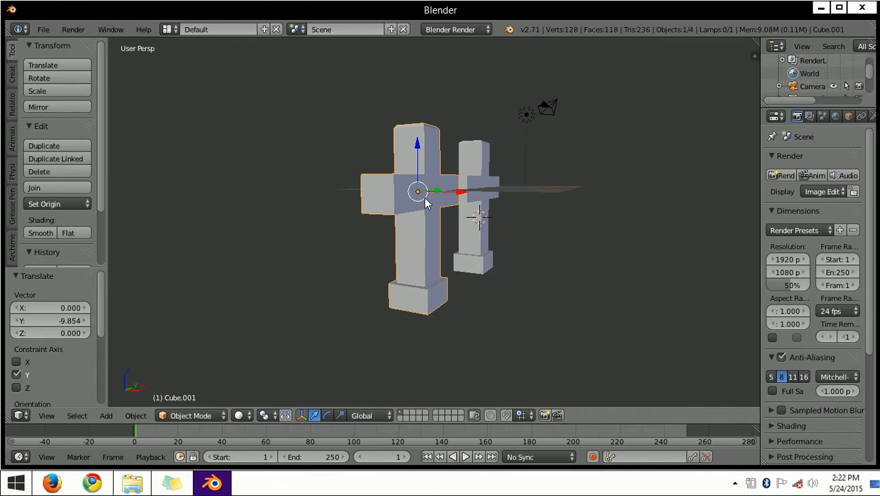
View the original and duplicated crosses side by side from the front
{"action": "scroll", "coordinate": [467, 221], "scroll_direction": "up", "scroll_amount": 3}
{"action": "middle_click_drag", "start_coordinate": [451, 252], "coordinate": [417, 212]}
{"action": "scroll", "coordinate": [382, 237], "scroll_direction": "down", "scroll_amount": 1}
{"action": "scroll", "coordinate": [381, 237], "scroll_direction": "up", "scroll_amount": 2}
{"action": "scroll", "coordinate": [468, 200], "scroll_direction": "down", "scroll_amount": 3}
{"action": "scroll", "coordinate": [448, 214], "scroll_direction": "up", "scroll_amount": 3}
{"action": "middle_click_drag", "start_coordinate": [474, 214], "coordinate": [355, 146]}
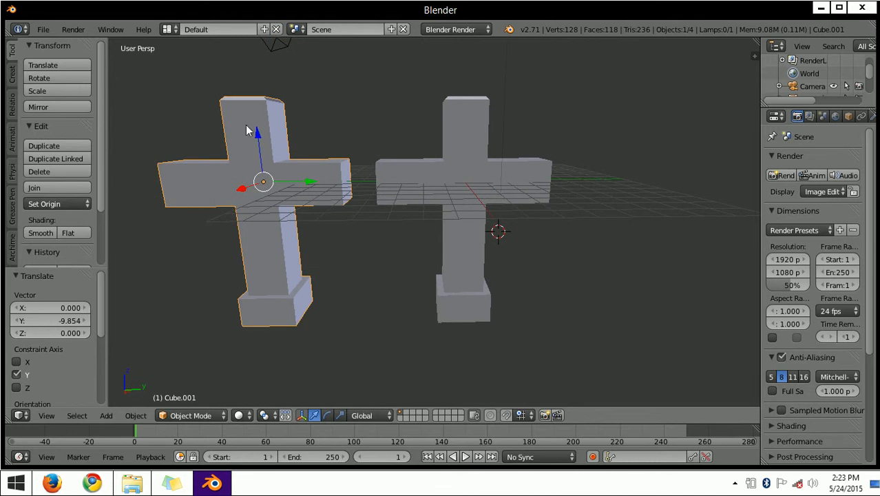
{"action": "left_click", "coordinate": [42, 31]}
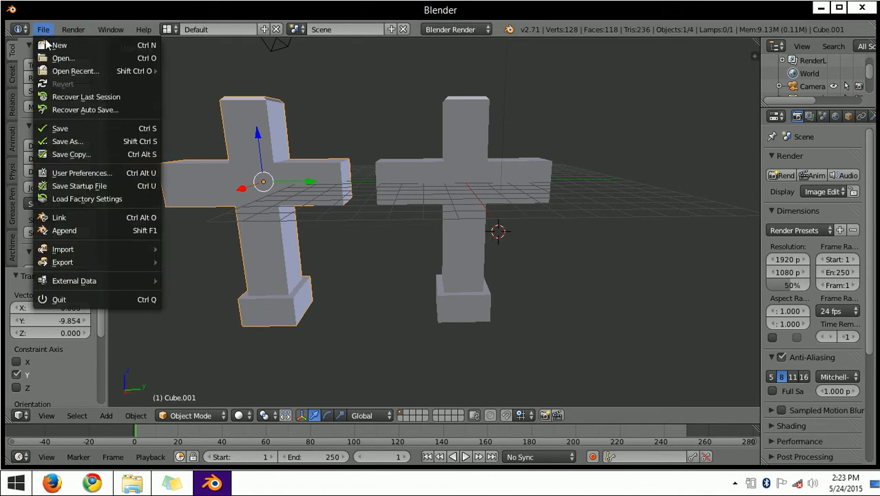
{"action": "left_click", "coordinate": [114, 229]}
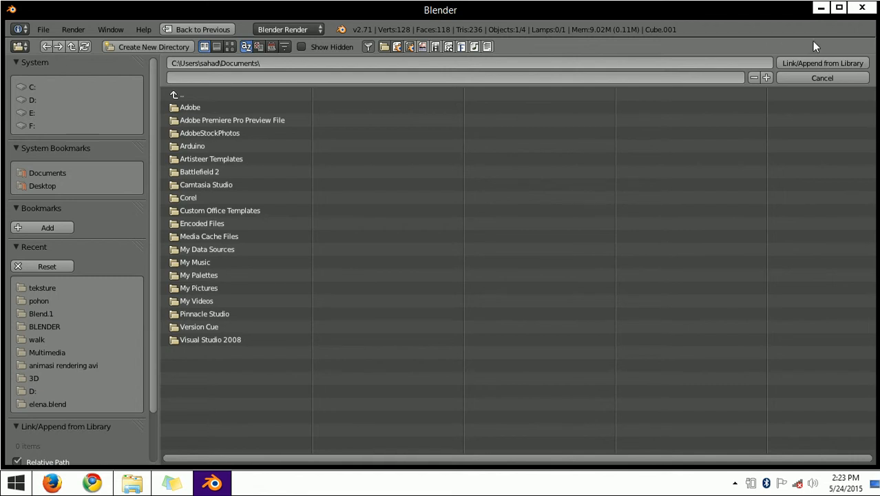
{"action": "left_click", "coordinate": [802, 75]}
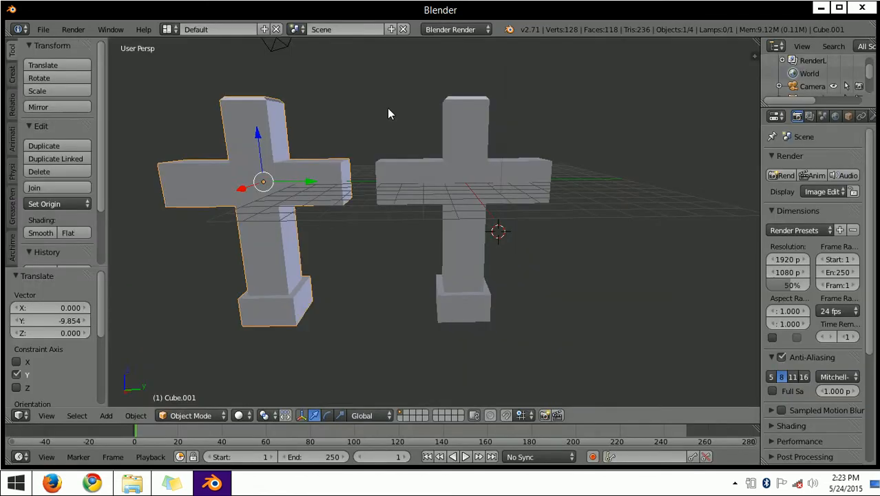
Start appending from another Blender file and browse to the folder D:\Multimedia\3D
{"action": "left_click", "coordinate": [43, 29]}
{"action": "left_click", "coordinate": [73, 230]}
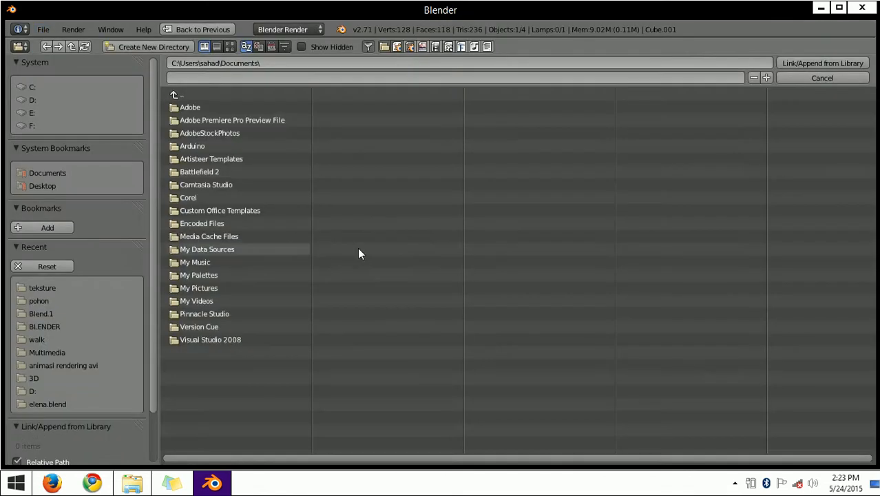
{"action": "left_click", "coordinate": [29, 113]}
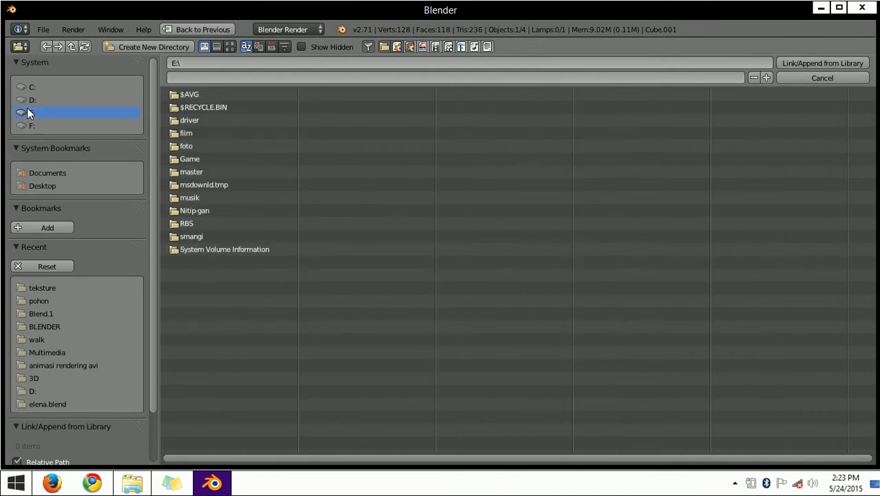
{"action": "left_click", "coordinate": [22, 100]}
{"action": "left_click", "coordinate": [200, 147]}
{"action": "left_click", "coordinate": [187, 122]}
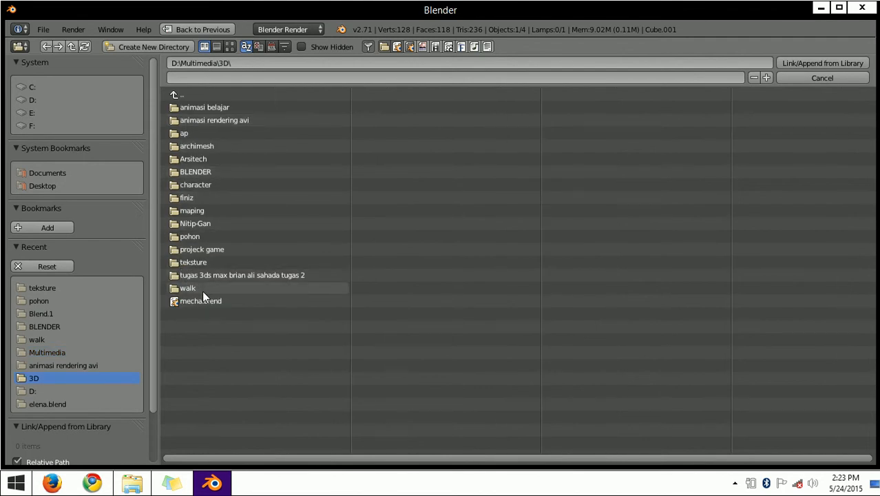
Open the Object category inside laki laki.blend from the character folder
{"action": "left_click", "coordinate": [208, 147]}
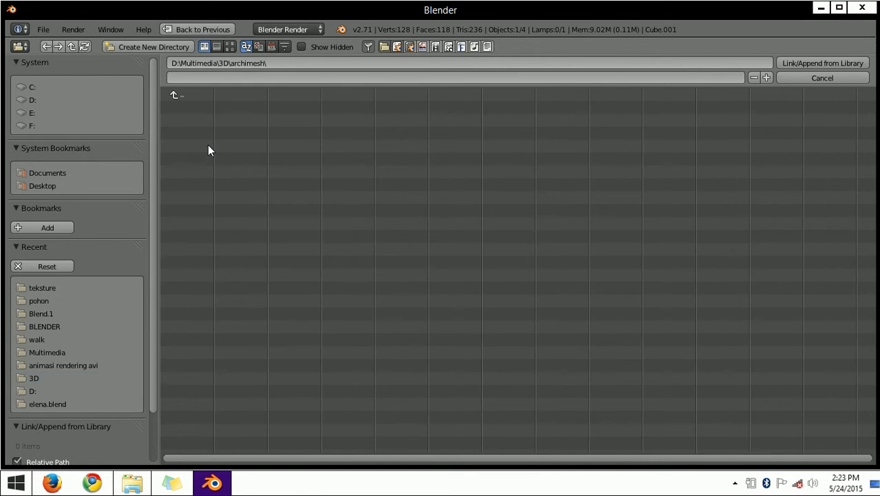
{"action": "left_click", "coordinate": [46, 48]}
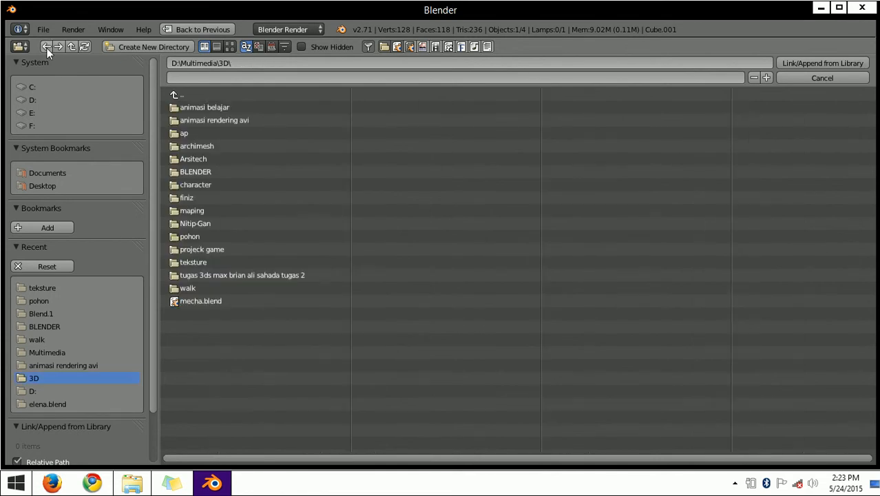
{"action": "left_click", "coordinate": [202, 185]}
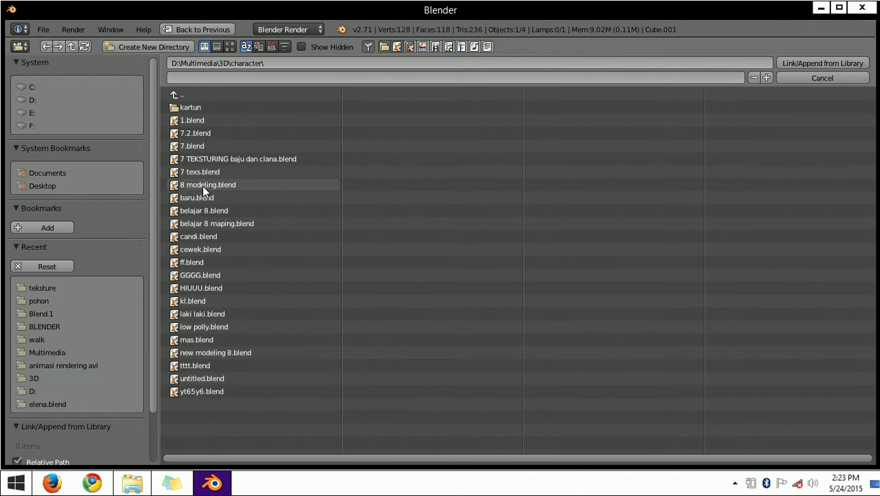
{"action": "left_click", "coordinate": [208, 313]}
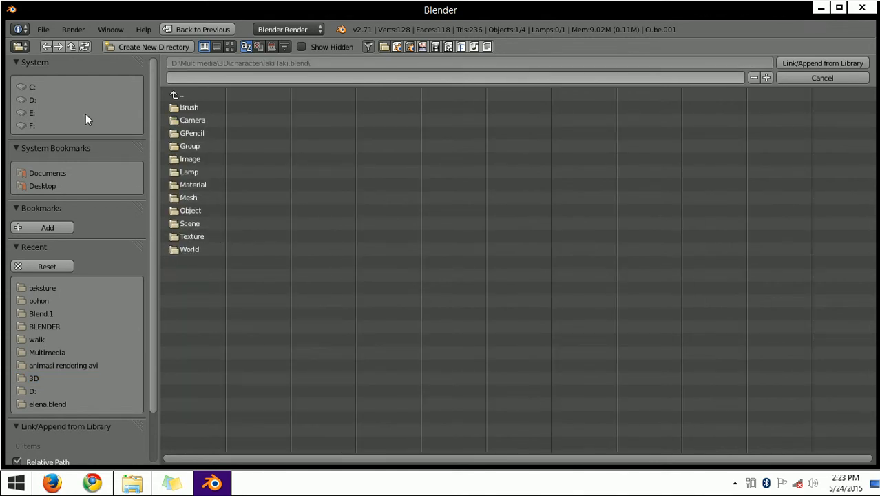
{"action": "left_click", "coordinate": [46, 46]}
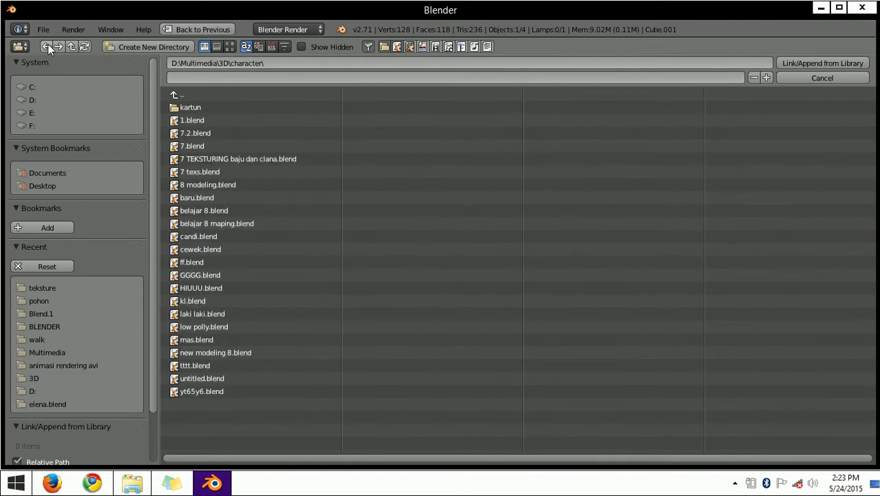
{"action": "left_click", "coordinate": [199, 313]}
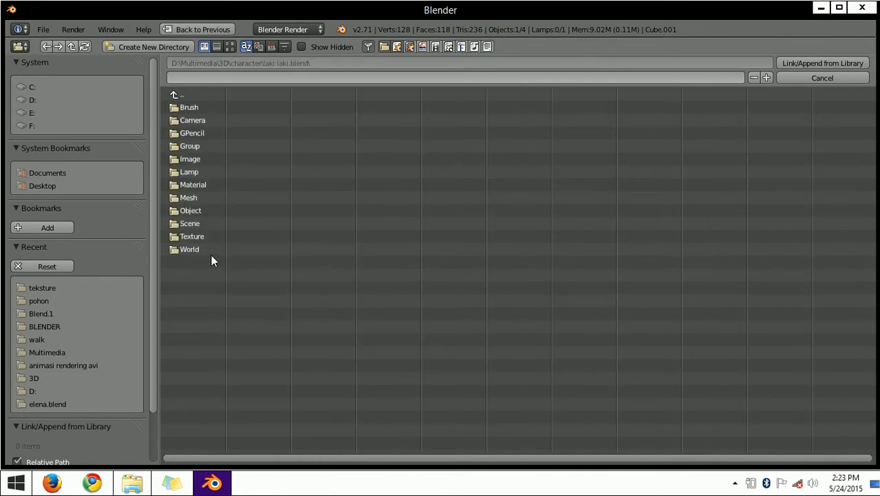
{"action": "left_click", "coordinate": [193, 210]}
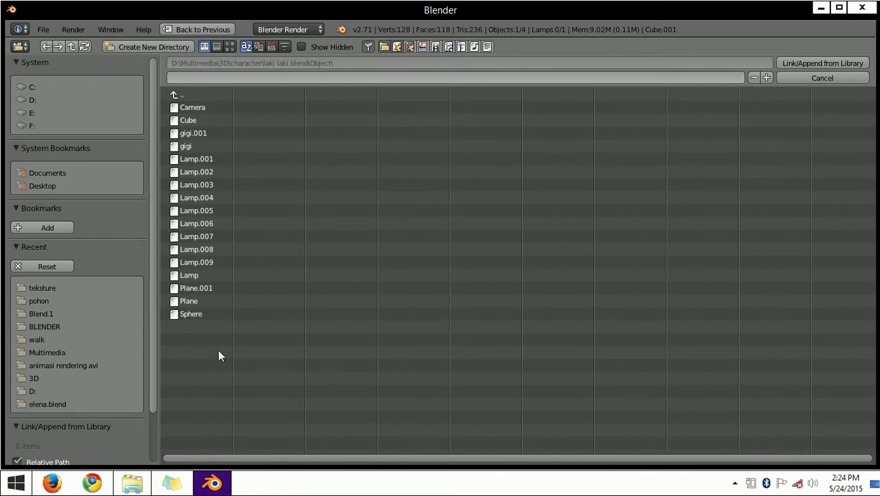
Append the objects Sphere, Plane, Plane.001, gigi, gigi.001 and Cube to the scene
{"action": "left_click", "coordinate": [197, 314]}
{"action": "left_click", "coordinate": [199, 301], "text": "shift"}
{"action": "left_click", "coordinate": [198, 289], "text": "shift"}
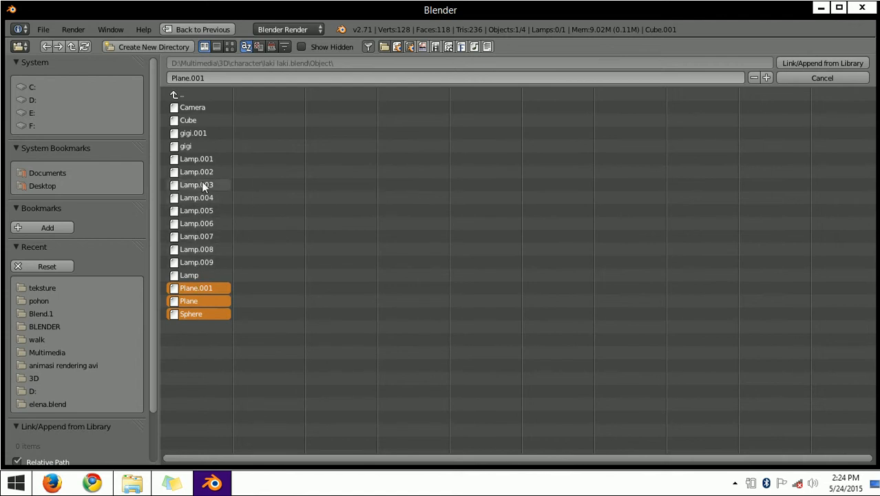
{"action": "left_click", "coordinate": [204, 148], "text": "shift"}
{"action": "left_click", "coordinate": [204, 136], "text": "shift"}
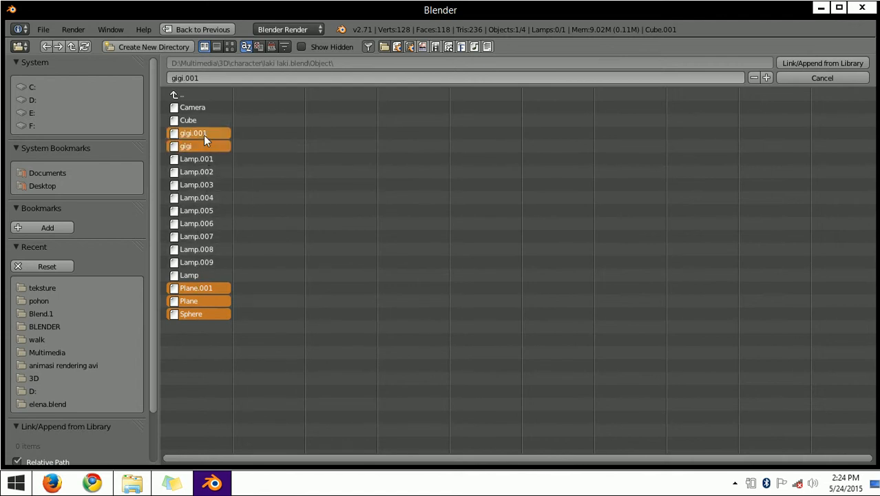
{"action": "left_click", "coordinate": [201, 121], "text": "shift"}
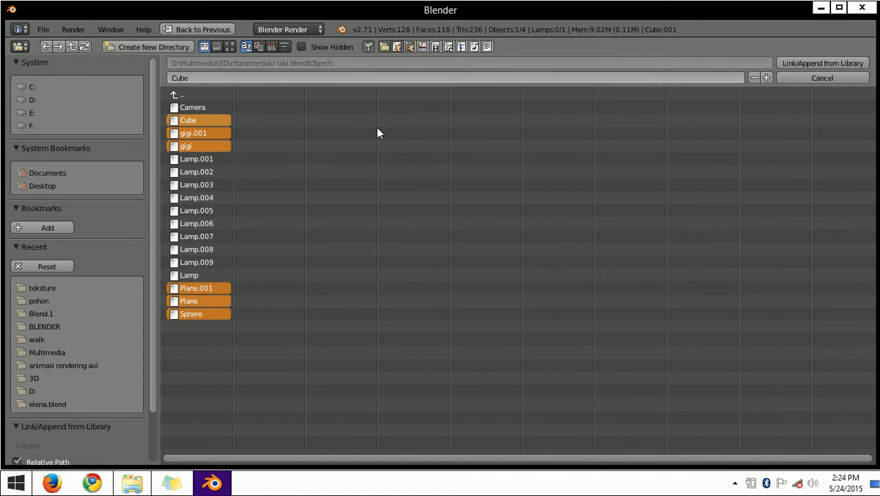
{"action": "left_click", "coordinate": [813, 66]}
Move the appended character about 18.549 along the Y axis, clear of the two crosses
{"action": "scroll", "coordinate": [509, 258], "scroll_direction": "down", "scroll_amount": 2}
{"action": "middle_click_drag", "start_coordinate": [502, 267], "coordinate": [300, 265]}
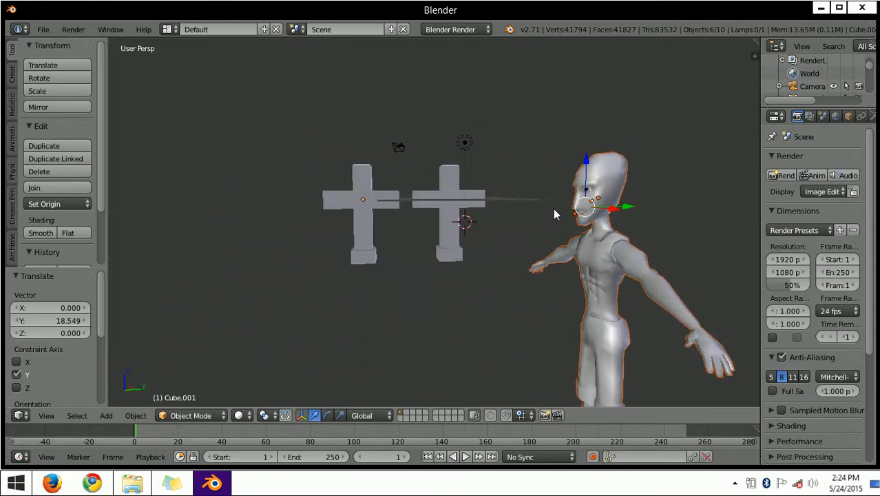
{"action": "middle_click_drag", "start_coordinate": [557, 214], "coordinate": [542, 238]}
{"action": "scroll", "coordinate": [556, 231], "scroll_direction": "down", "scroll_amount": 2}
{"action": "scroll", "coordinate": [546, 232], "scroll_direction": "up", "scroll_amount": 2}
{"action": "scroll", "coordinate": [545, 232], "scroll_direction": "down", "scroll_amount": 2}
{"action": "scroll", "coordinate": [546, 232], "scroll_direction": "up", "scroll_amount": 2}
{"action": "middle_click_drag", "start_coordinate": [546, 232], "coordinate": [543, 233]}
{"action": "scroll", "coordinate": [544, 234], "scroll_direction": "down", "scroll_amount": 1}
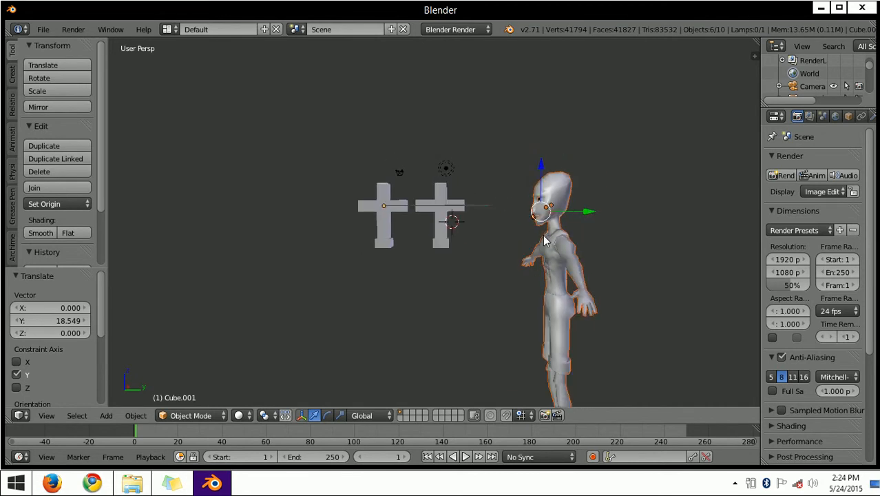
Rotate the whole character 90° about the global Z axis
{"action": "scroll", "coordinate": [544, 241], "scroll_direction": "down", "scroll_amount": 5, "text": "shift"}
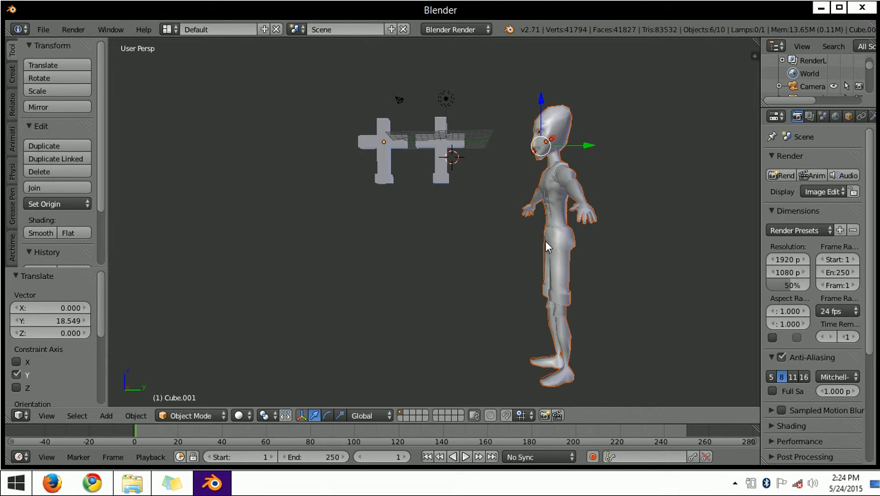
{"action": "key", "text": "r"}
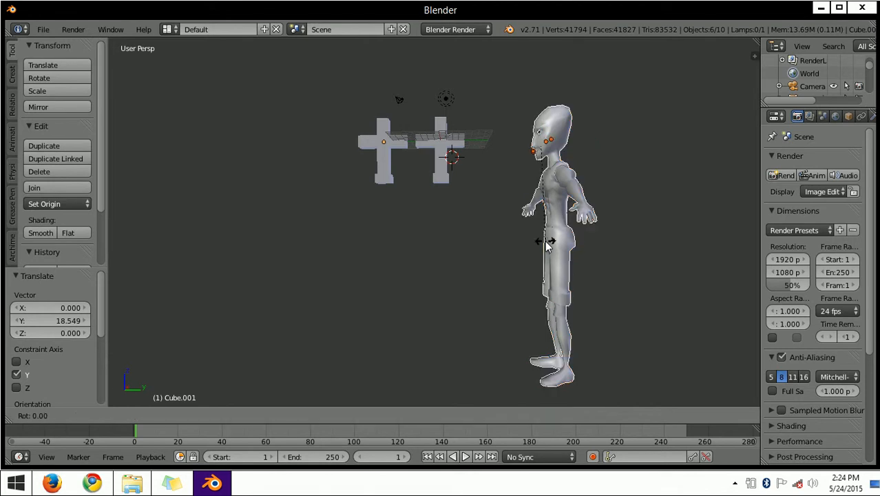
{"action": "key", "text": "z"}
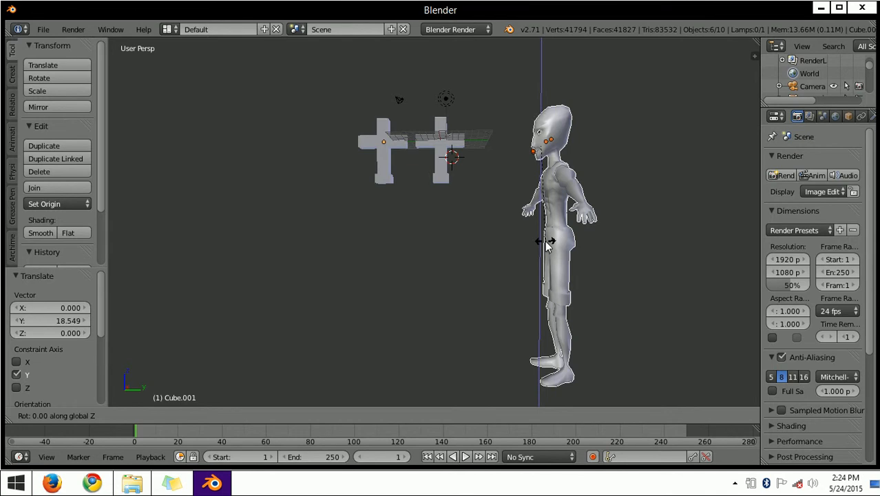
{"action": "type", "text": "90"}
{"action": "key", "text": "Return"}
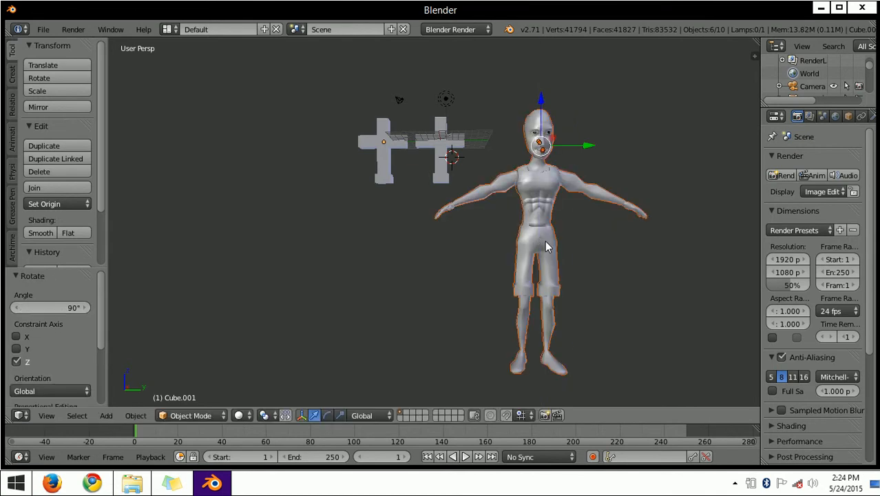
Adjust the character's height along Z and move it about 5.703 along the Y axis
{"action": "middle_click_drag", "start_coordinate": [554, 146], "coordinate": [450, 165]}
{"action": "key", "text": "g"}
{"action": "key", "text": "z"}
{"action": "left_click_drag", "start_coordinate": [565, 103], "coordinate": [565, 98]}
{"action": "left_click_drag", "start_coordinate": [605, 121], "coordinate": [653, 124]}
{"action": "middle_click_drag", "start_coordinate": [604, 171], "coordinate": [629, 155]}
{"action": "middle_click_drag", "start_coordinate": [547, 201], "coordinate": [592, 177]}
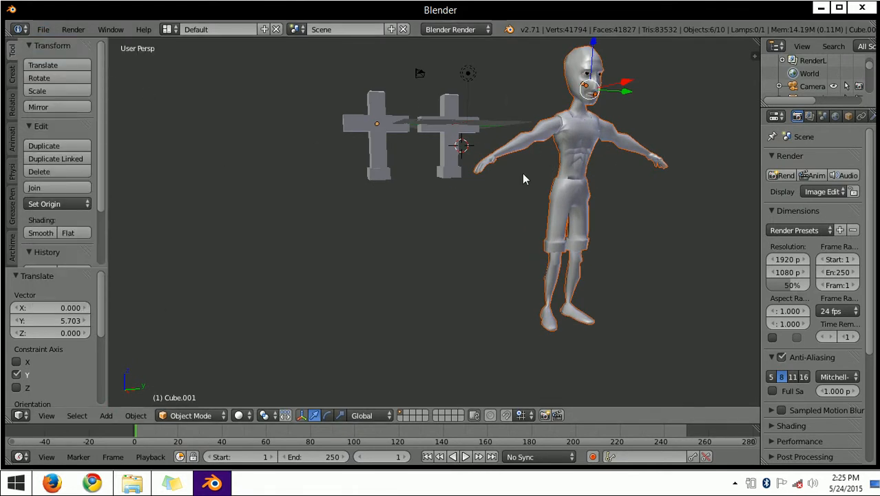
Select the scene camera near the crosses and move it along the X axis
{"action": "scroll", "coordinate": [523, 165], "scroll_direction": "down", "scroll_amount": 3}
{"action": "scroll", "coordinate": [514, 193], "scroll_direction": "up", "scroll_amount": 4}
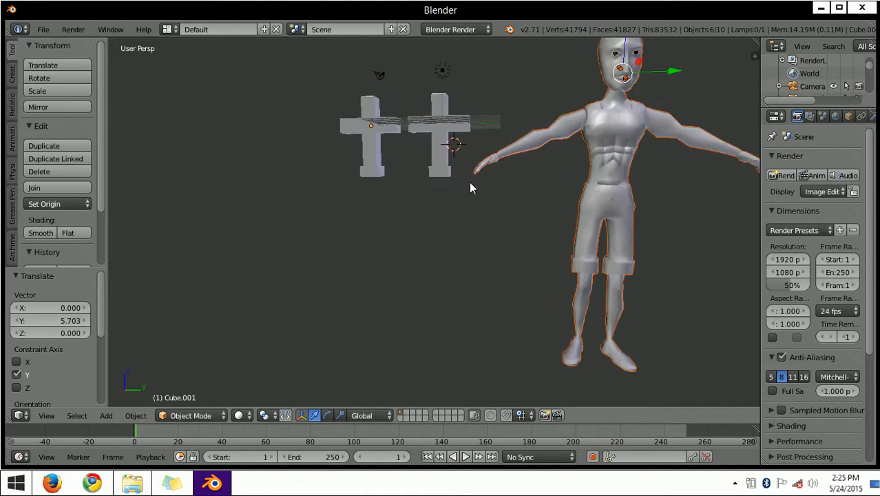
{"action": "scroll", "coordinate": [469, 182], "scroll_direction": "down", "scroll_amount": 3}
{"action": "middle_click_drag", "start_coordinate": [476, 186], "coordinate": [370, 214]}
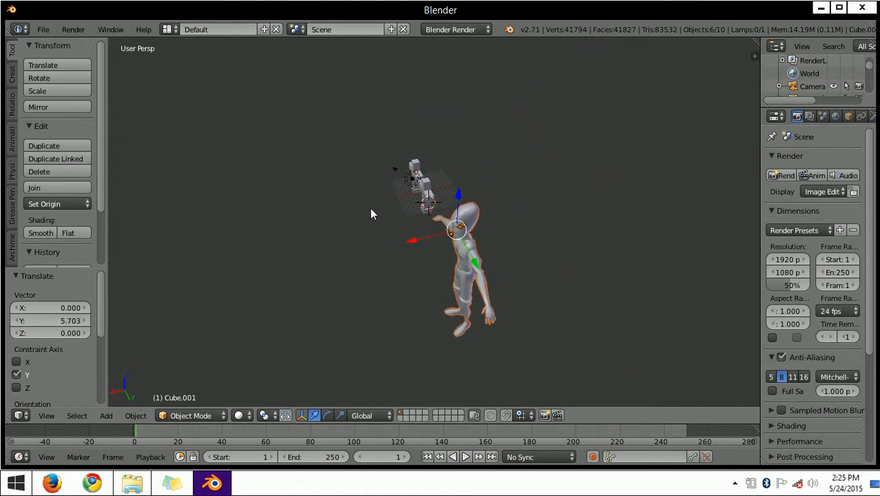
{"action": "right_click", "coordinate": [394, 170]}
{"action": "scroll", "coordinate": [392, 183], "scroll_direction": "up", "scroll_amount": 4}
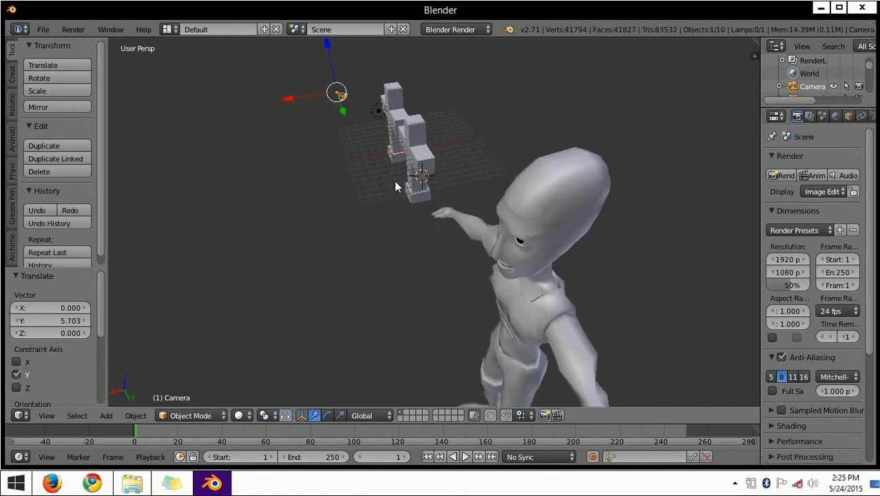
{"action": "middle_click_drag", "start_coordinate": [371, 189], "coordinate": [340, 191]}
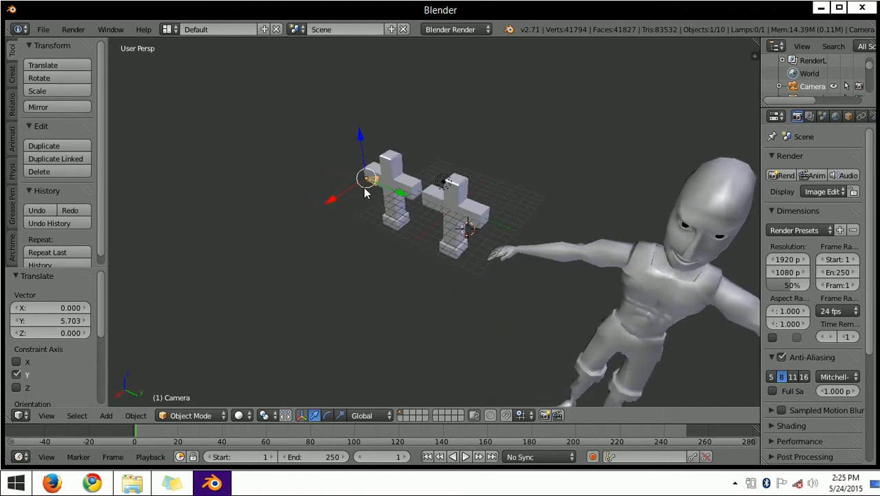
{"action": "scroll", "coordinate": [361, 194], "scroll_direction": "down", "scroll_amount": 3}
{"action": "scroll", "coordinate": [371, 220], "scroll_direction": "down", "scroll_amount": 2}
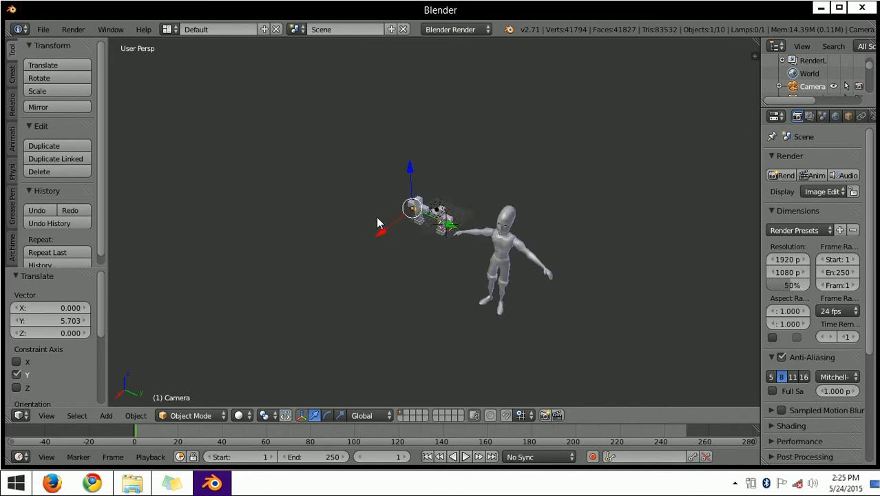
{"action": "middle_click_drag", "start_coordinate": [373, 216], "coordinate": [366, 227]}
{"action": "key", "text": "g"}
{"action": "key", "text": "x"}
{"action": "left_click", "coordinate": [293, 269]}
Reposition the camera along the Y axis, finishing with a shift of about 2.163
{"action": "key", "text": "g"}
{"action": "key", "text": "y"}
{"action": "left_click", "coordinate": [379, 362]}
{"action": "middle_click_drag", "start_coordinate": [385, 365], "coordinate": [577, 258]}
{"action": "key", "text": "g"}
{"action": "key", "text": "y"}
{"action": "left_click", "coordinate": [485, 248]}
{"action": "middle_click_drag", "start_coordinate": [486, 248], "coordinate": [501, 214]}
{"action": "left_click_drag", "start_coordinate": [503, 183], "coordinate": [516, 191]}
{"action": "middle_click_drag", "start_coordinate": [516, 191], "coordinate": [496, 243]}
{"action": "scroll", "coordinate": [491, 241], "scroll_direction": "up", "scroll_amount": 1}
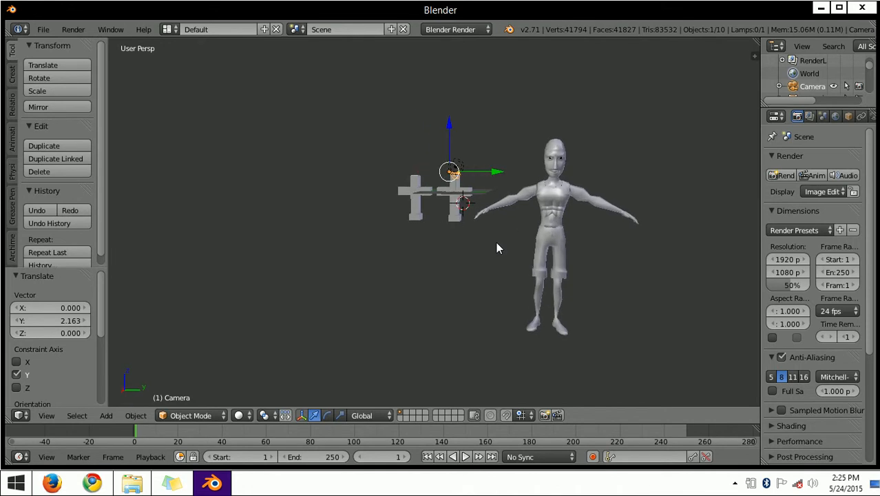
Switch to the camera view and show the 3D view's properties containing the Lock Camera to View option
{"action": "left_click", "coordinate": [48, 415]}
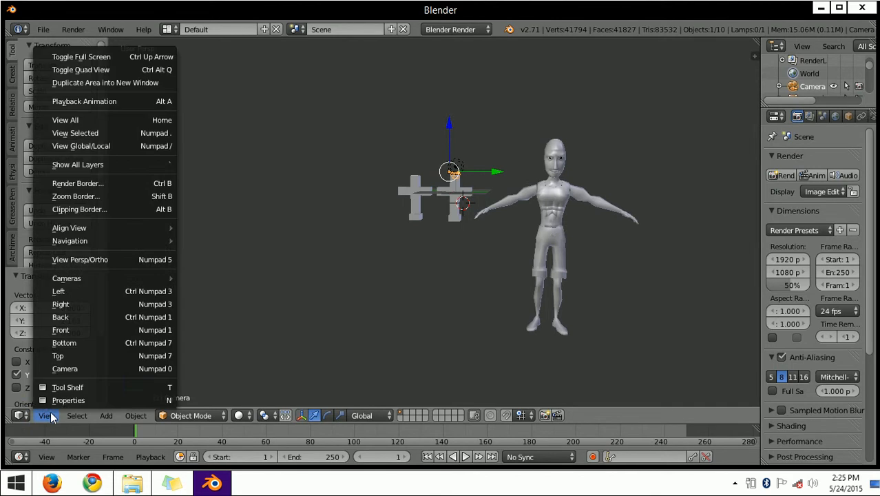
{"action": "mouse_move", "coordinate": [140, 282]}
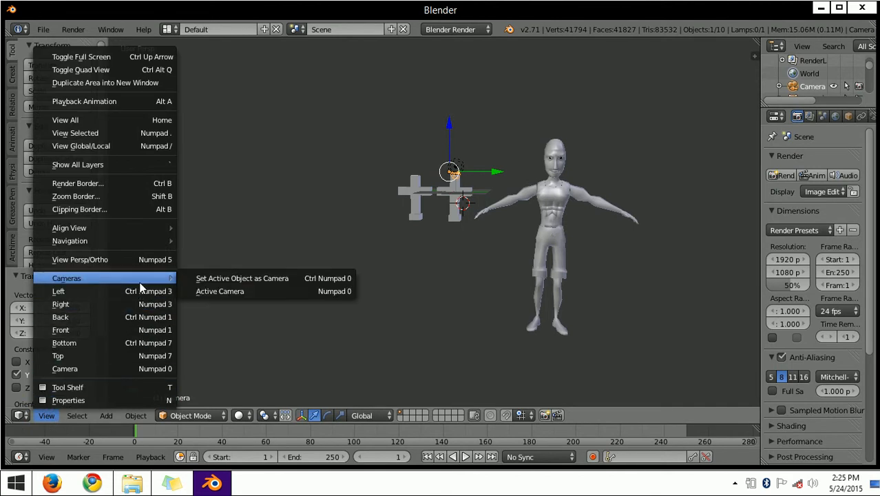
{"action": "left_click", "coordinate": [85, 369]}
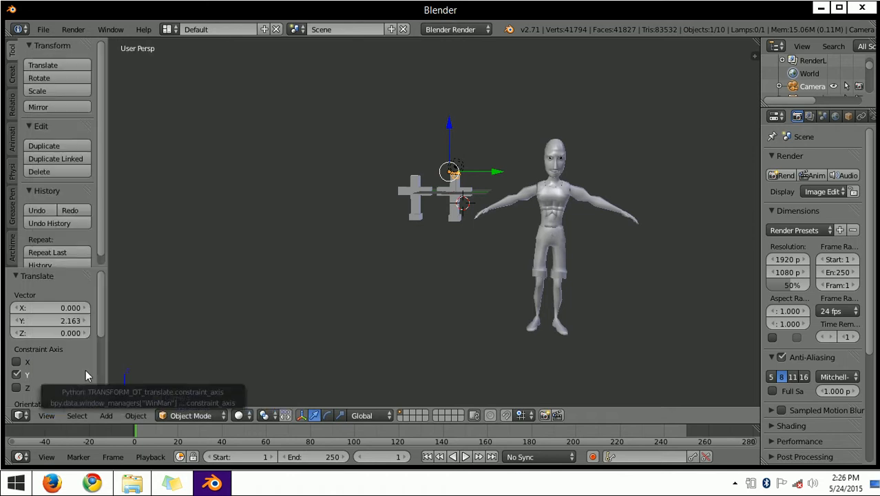
{"action": "left_click", "coordinate": [55, 414]}
{"action": "left_click", "coordinate": [82, 369]}
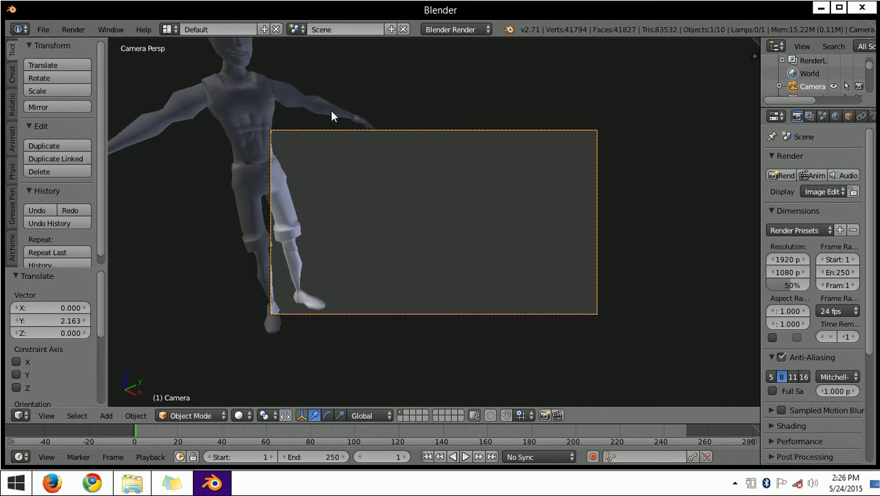
{"action": "left_click", "coordinate": [754, 56]}
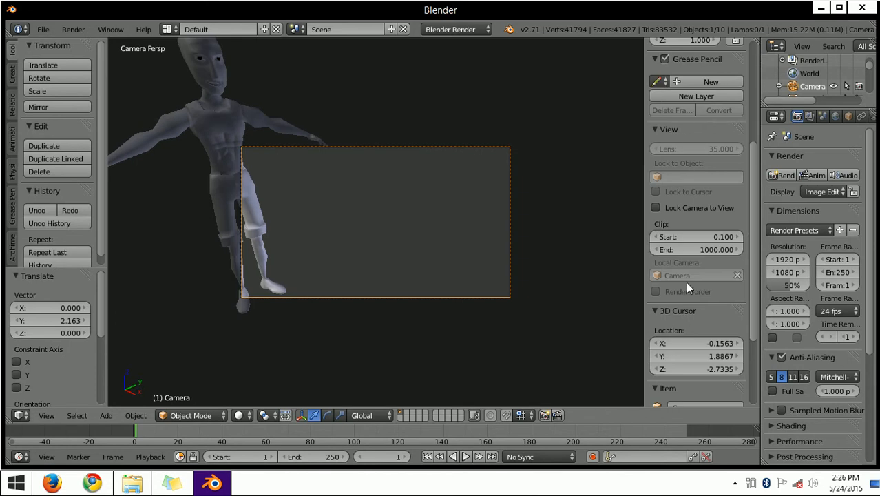
Enable Lock Camera to View and aim the camera at the front of the character, shifting it sideways to bring the crosses into frame
{"action": "scroll", "coordinate": [685, 282], "scroll_direction": "up", "scroll_amount": 1}
{"action": "left_click", "coordinate": [656, 234]}
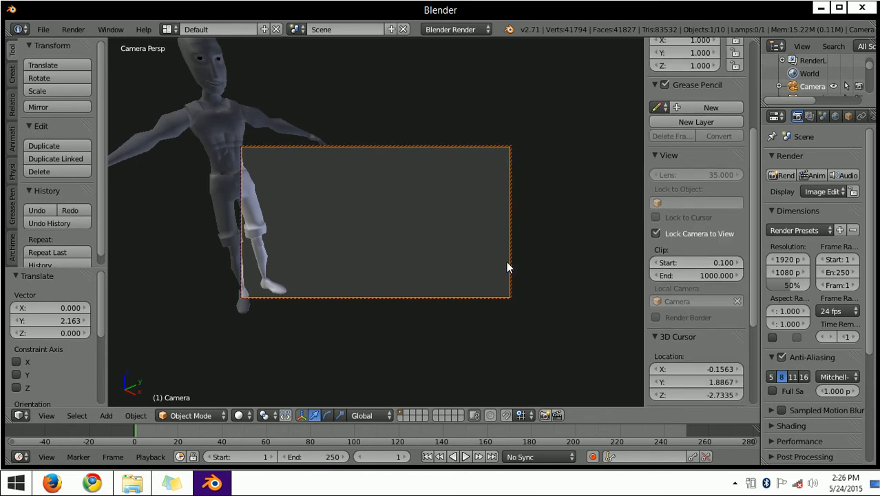
{"action": "middle_click_drag", "start_coordinate": [314, 91], "coordinate": [359, 109]}
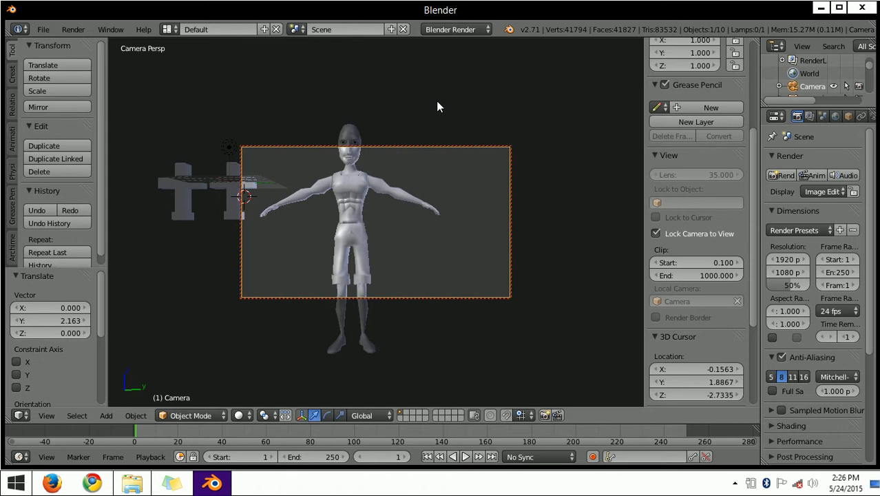
{"action": "scroll", "coordinate": [437, 102], "scroll_direction": "down", "scroll_amount": 2, "text": "ctrl"}
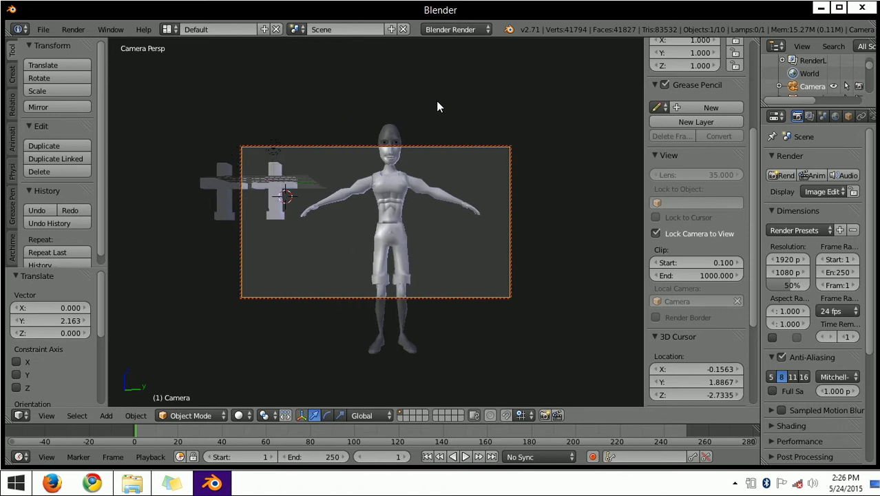
{"action": "scroll", "coordinate": [437, 107], "scroll_direction": "down", "scroll_amount": 1, "text": "ctrl"}
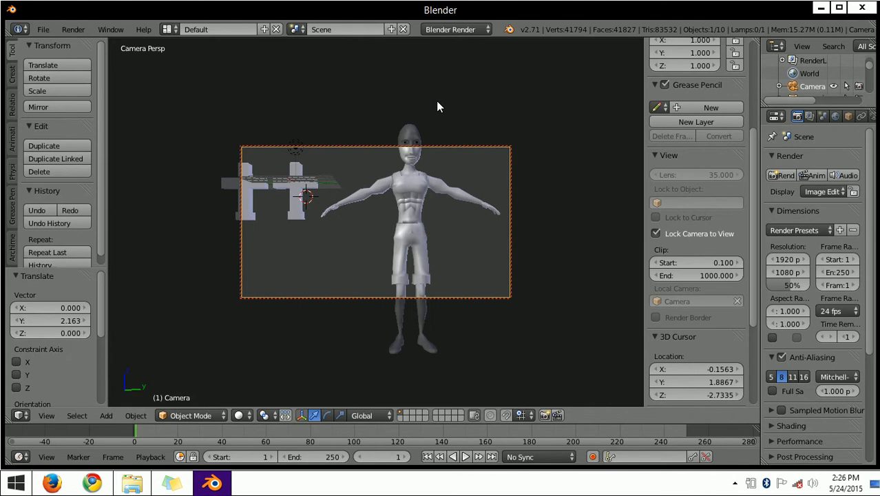
{"action": "scroll", "coordinate": [437, 107], "scroll_direction": "down", "scroll_amount": 1, "text": "ctrl"}
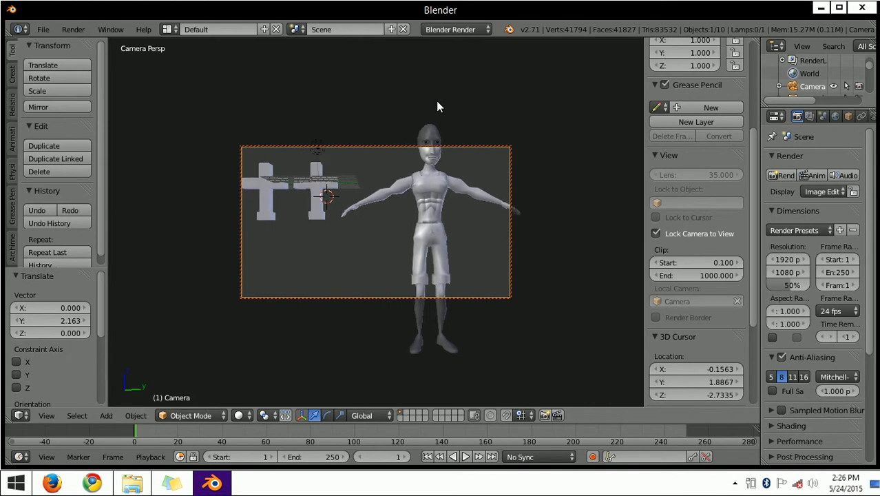
Pull the camera back until both crosses and the whole character fit inside its frame, and render a preview image
{"action": "scroll", "coordinate": [437, 103], "scroll_direction": "down", "scroll_amount": 1}
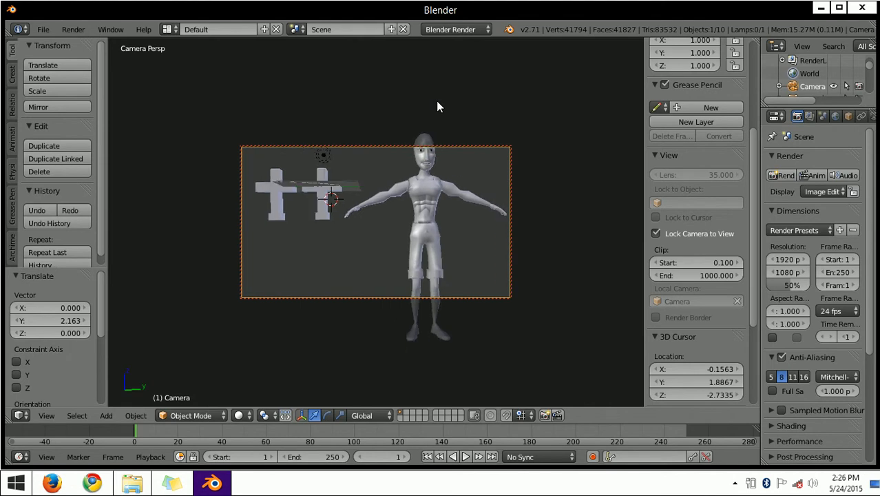
{"action": "scroll", "coordinate": [437, 103], "scroll_direction": "down", "scroll_amount": 1}
{"action": "scroll", "coordinate": [437, 101], "scroll_direction": "down", "scroll_amount": 1}
{"action": "mouse_move", "coordinate": [437, 101]}
{"action": "middle_mouse_down"}
{"action": "mouse_move", "coordinate": [436, 118]}
{"action": "mouse_move", "coordinate": [436, 104]}
{"action": "middle_mouse_up"}
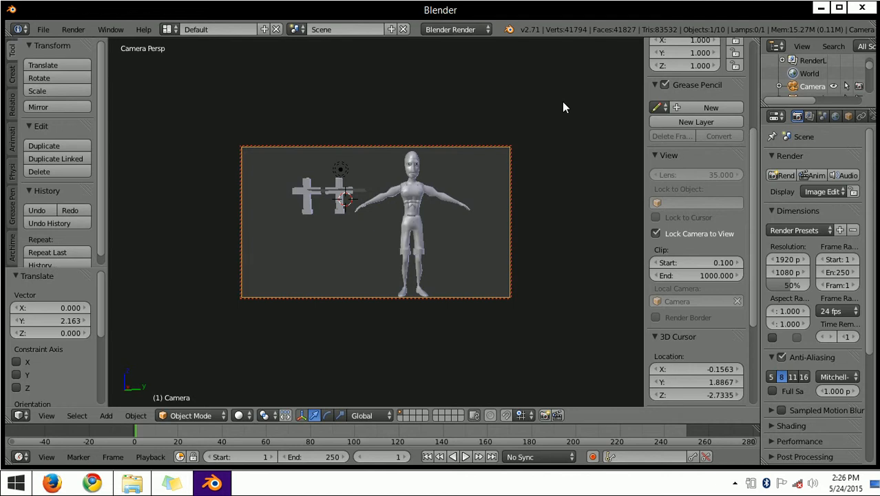
{"action": "key", "text": "F12"}
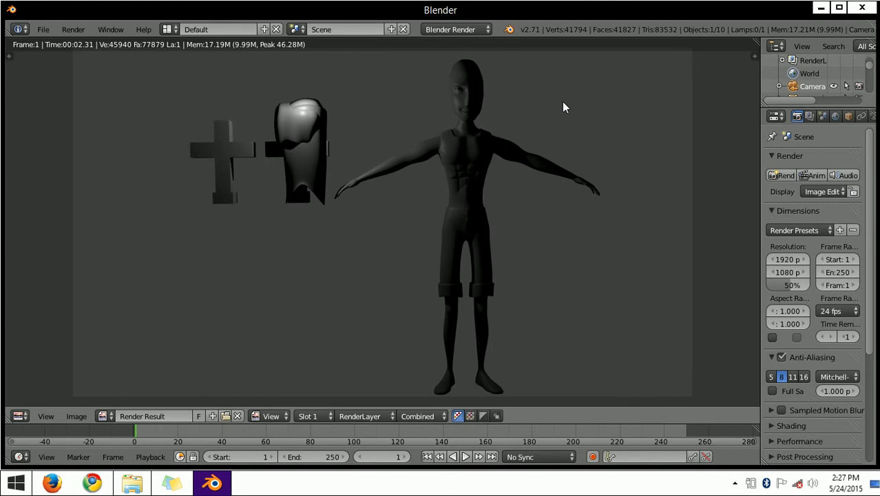
{"action": "key", "text": "Escape"}
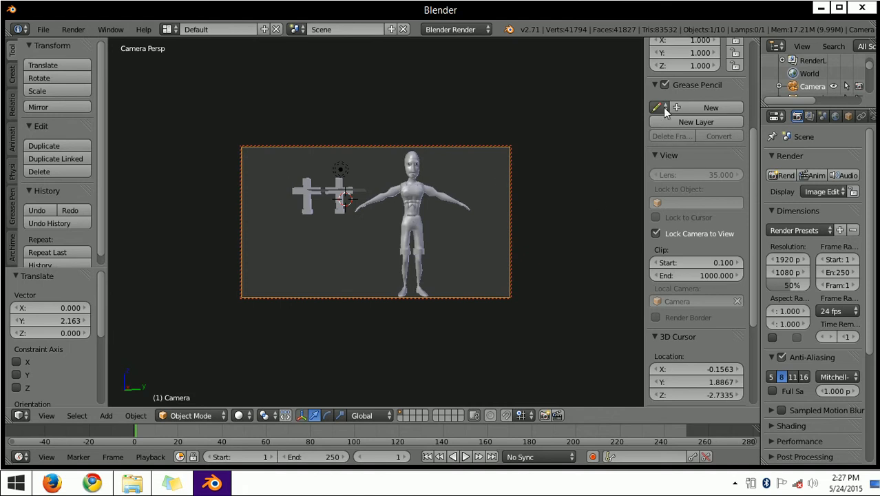
Disable Lock Camera to View and leave the camera view for a free perspective view of the scene
{"action": "left_click", "coordinate": [656, 233]}
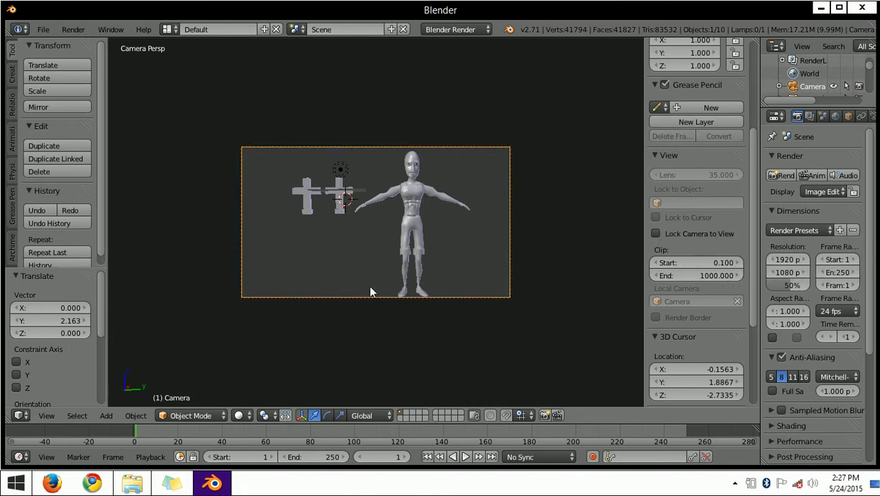
{"action": "left_click", "coordinate": [572, 140]}
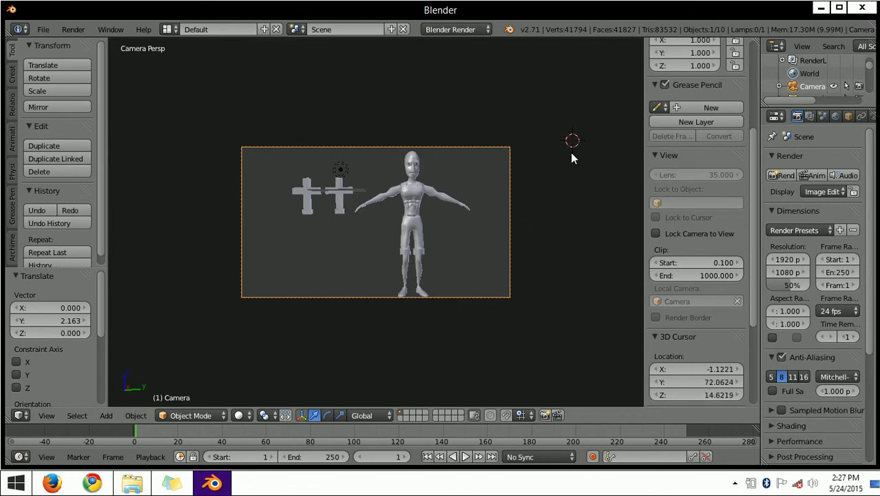
{"action": "middle_click_drag", "start_coordinate": [574, 172], "coordinate": [448, 171]}
{"action": "scroll", "coordinate": [447, 230], "scroll_direction": "up", "scroll_amount": 2}
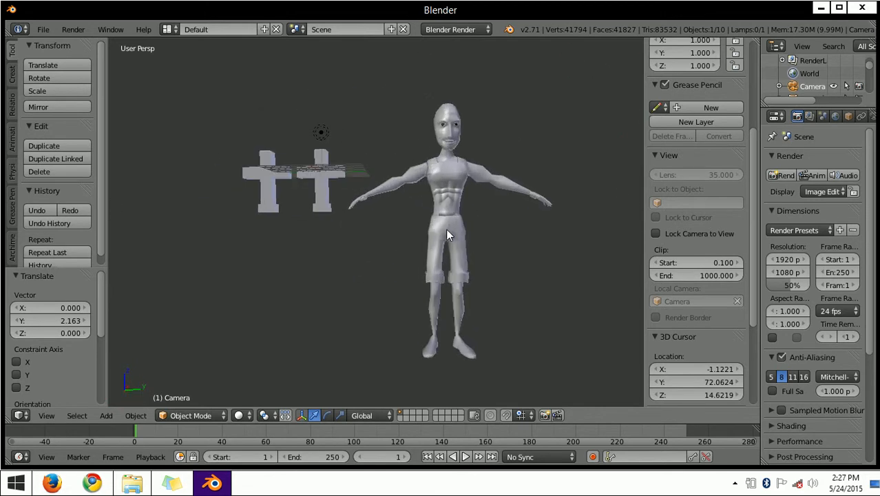
{"action": "middle_click_drag", "start_coordinate": [475, 234], "coordinate": [580, 224]}
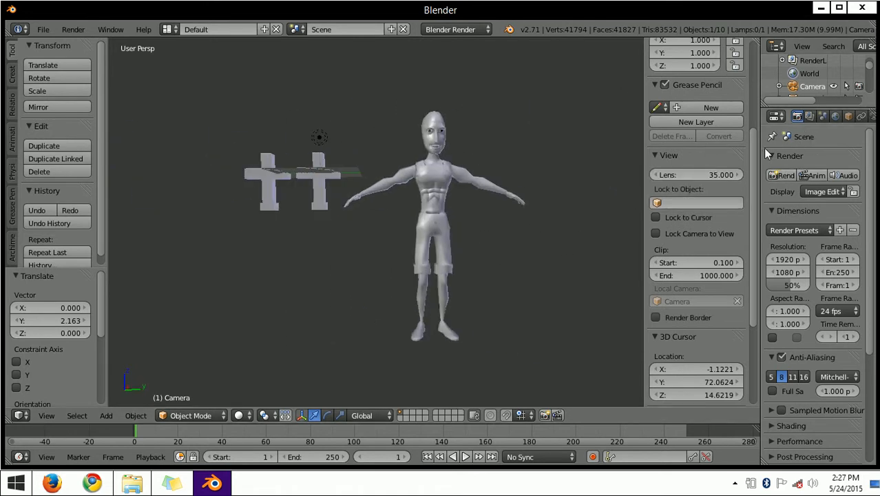
Widen the properties editor and render the still image from its render settings, returning to the 3D view
{"action": "left_click_drag", "start_coordinate": [758, 152], "coordinate": [684, 163]}
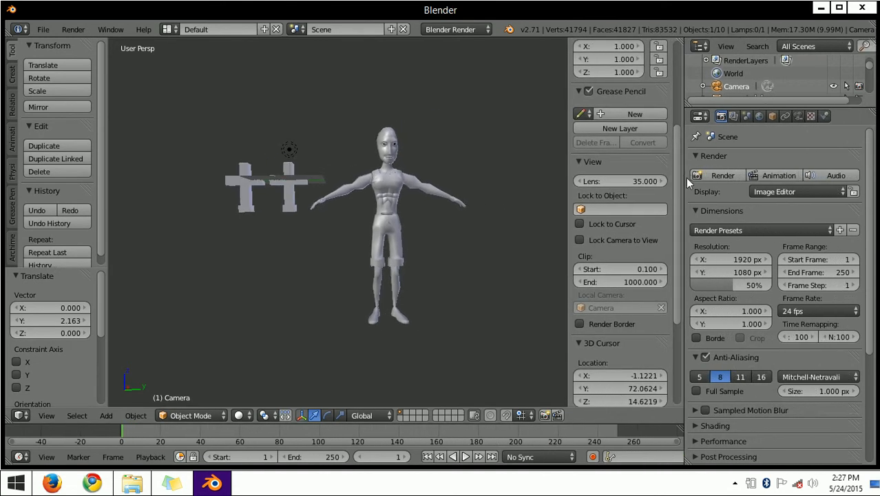
{"action": "scroll", "coordinate": [384, 234], "scroll_direction": "up", "scroll_amount": 2}
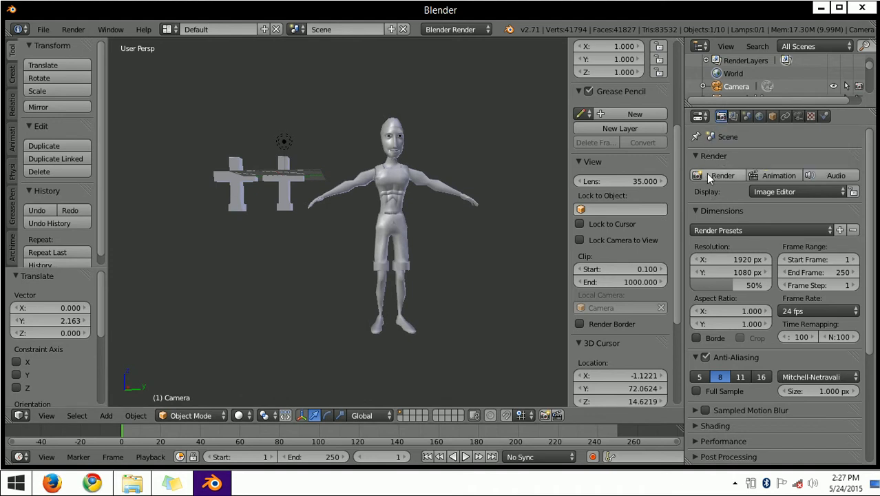
{"action": "left_click", "coordinate": [730, 173]}
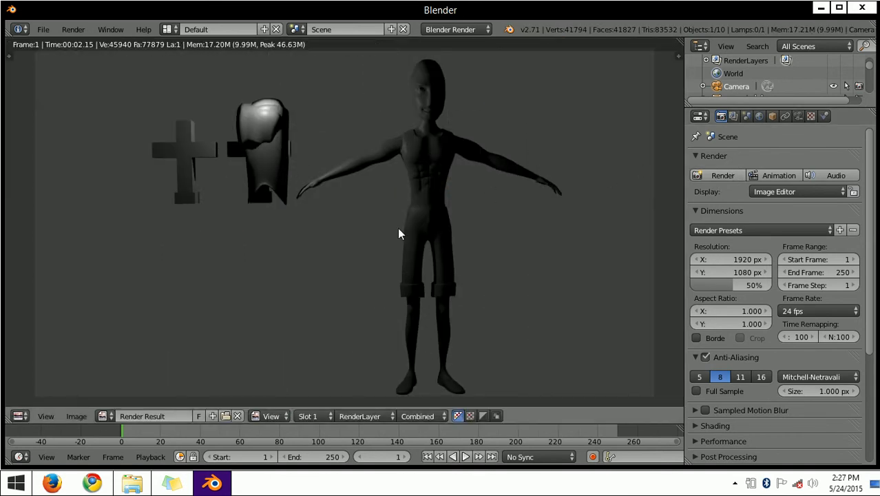
{"action": "key", "text": "Escape"}
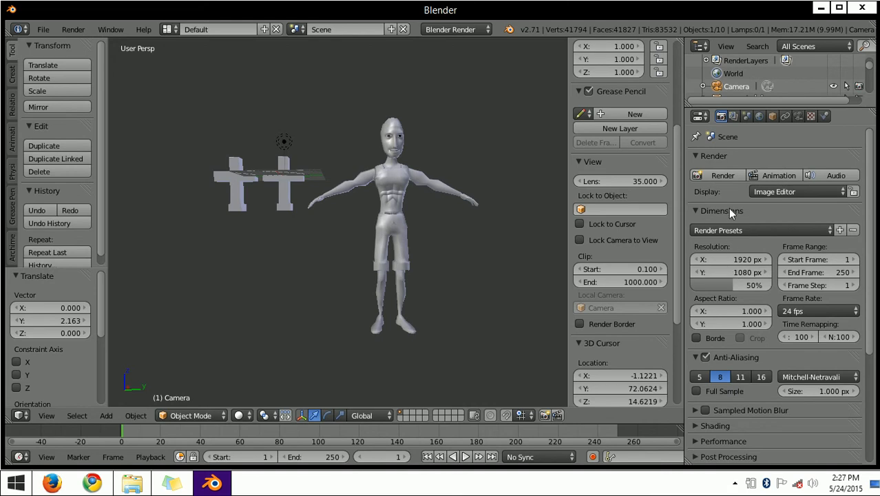
Review the render settings down to the Output options
{"action": "scroll", "coordinate": [728, 210], "scroll_direction": "down", "scroll_amount": 5}
{"action": "scroll", "coordinate": [724, 273], "scroll_direction": "down", "scroll_amount": 3}
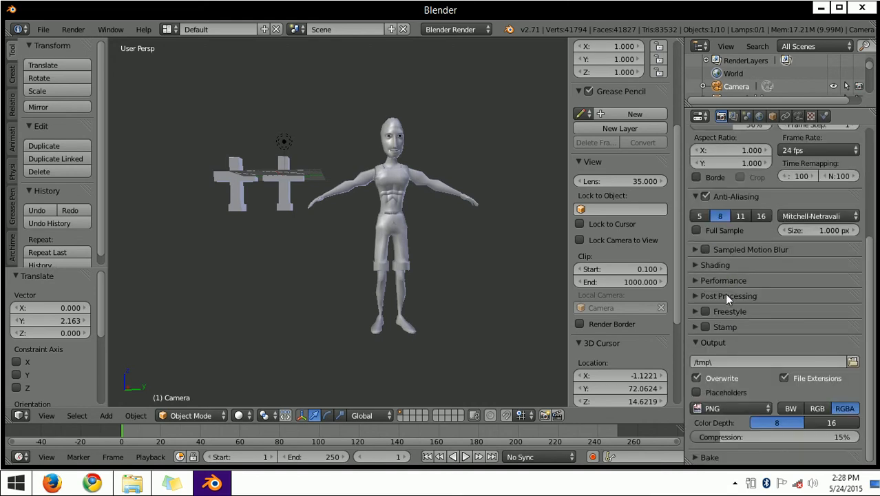
{"action": "scroll", "coordinate": [735, 310], "scroll_direction": "up", "scroll_amount": 8}
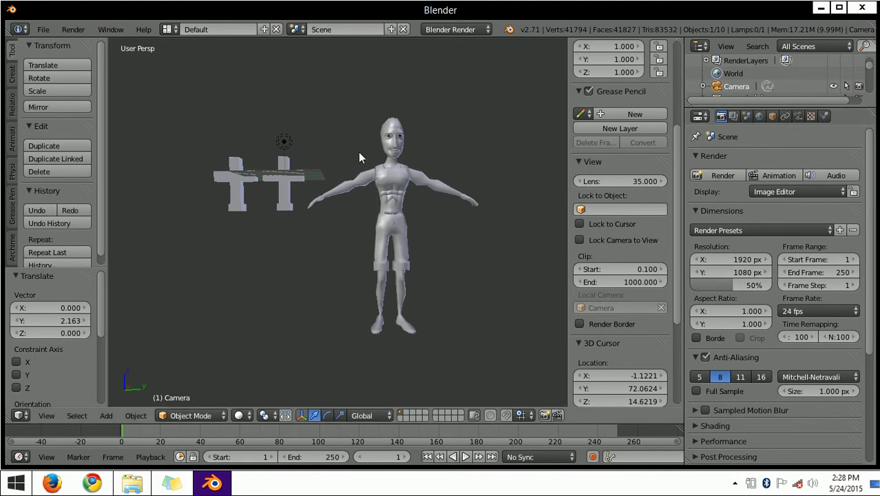
{"action": "scroll", "coordinate": [326, 148], "scroll_direction": "down", "scroll_amount": 1}
{"action": "scroll", "coordinate": [391, 204], "scroll_direction": "up", "scroll_amount": 2}
{"action": "middle_click_drag", "start_coordinate": [392, 210], "coordinate": [201, 232]}
{"action": "scroll", "coordinate": [317, 243], "scroll_direction": "down", "scroll_amount": 3}
{"action": "scroll", "coordinate": [318, 249], "scroll_direction": "down", "scroll_amount": 3}
{"action": "middle_click_drag", "start_coordinate": [371, 247], "coordinate": [455, 227]}
{"action": "left_click", "coordinate": [410, 231]}
{"action": "scroll", "coordinate": [410, 231], "scroll_direction": "up", "scroll_amount": 4}
{"action": "scroll", "coordinate": [455, 227], "scroll_direction": "up", "scroll_amount": 1}
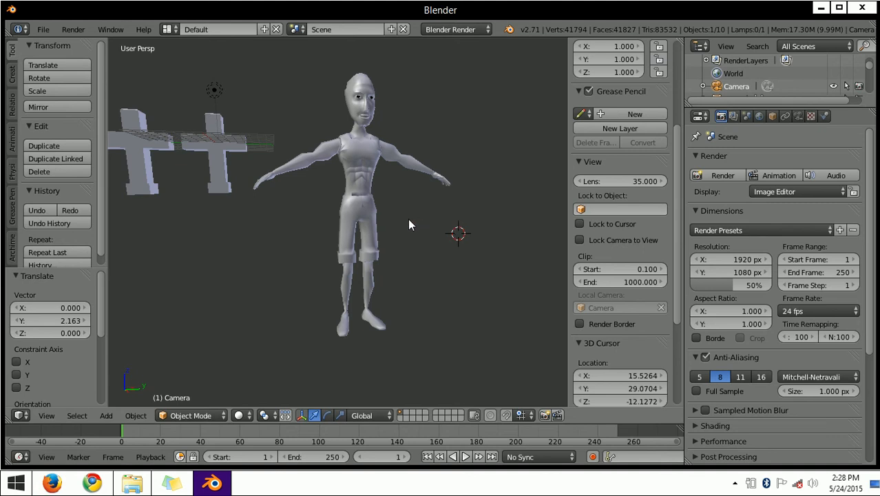
{"action": "key", "text": "KP_8"}
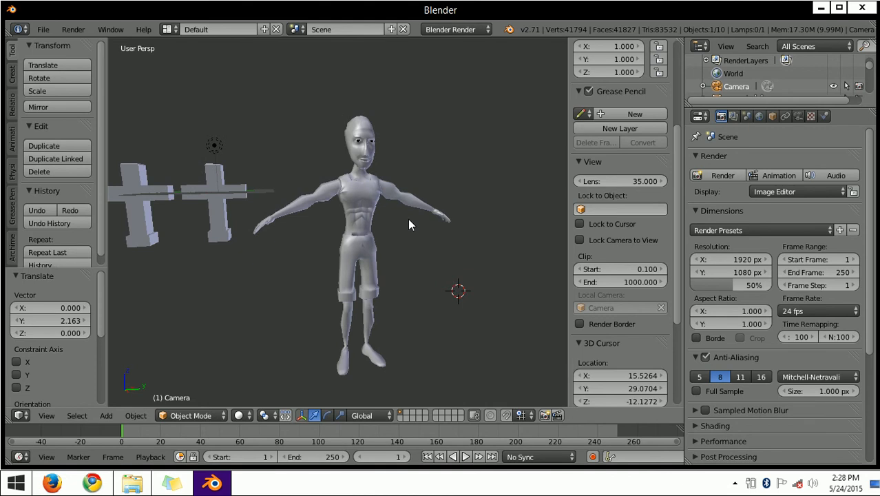
{"action": "scroll", "coordinate": [408, 219], "scroll_direction": "down", "scroll_amount": 1}
{"action": "scroll", "coordinate": [407, 219], "scroll_direction": "up", "scroll_amount": 3}
{"action": "middle_click_drag", "start_coordinate": [407, 219], "coordinate": [233, 239]}
{"action": "middle_click_drag", "start_coordinate": [320, 255], "coordinate": [485, 246]}
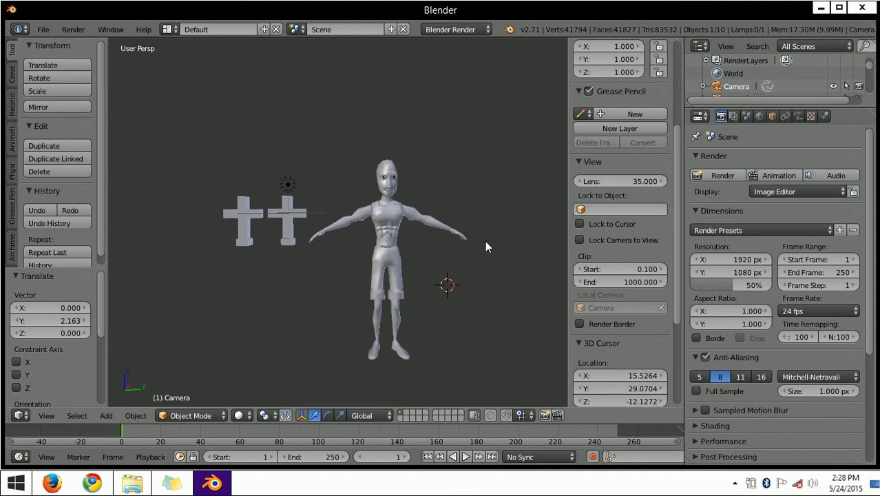